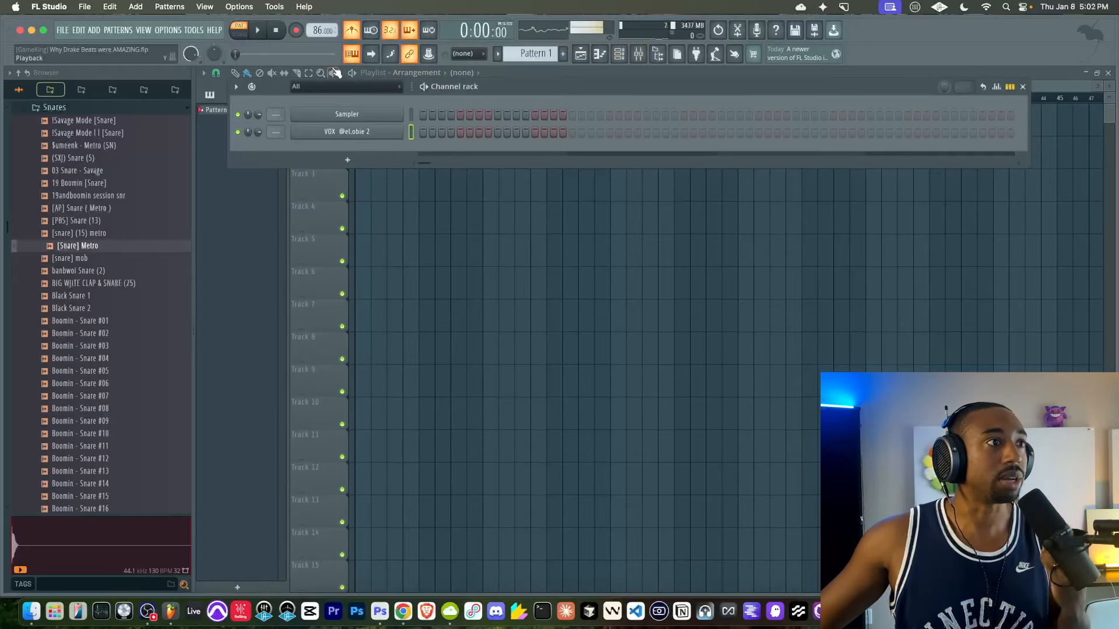
Delete the empty Sampler channel from the Channel rack, keeping only the VOX channel.
right_click(373, 116)
key("d")
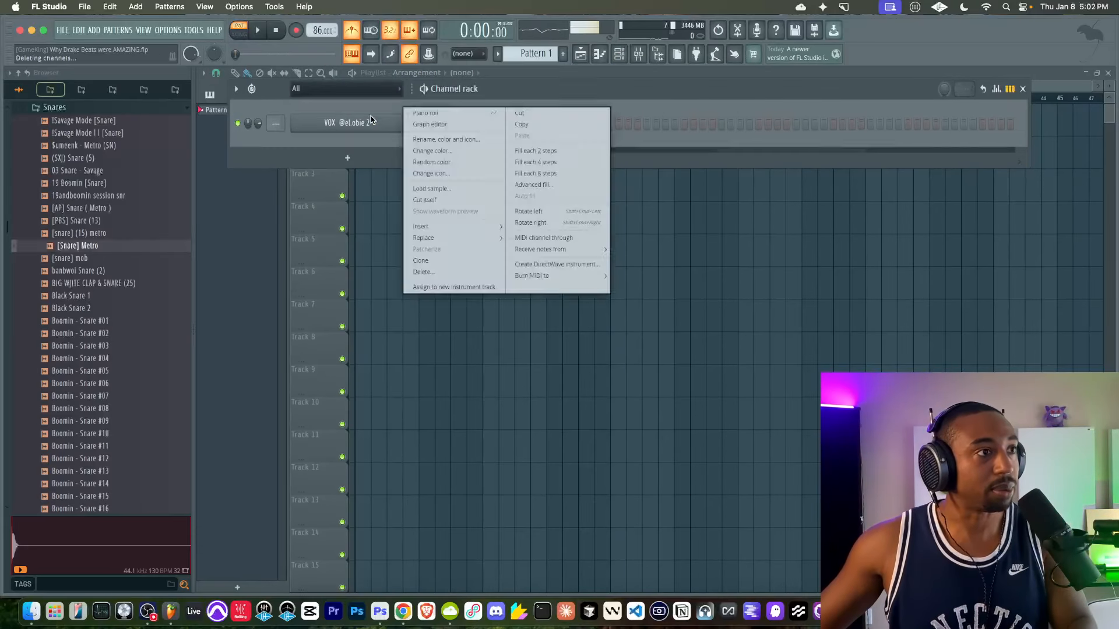
left_click(372, 116)
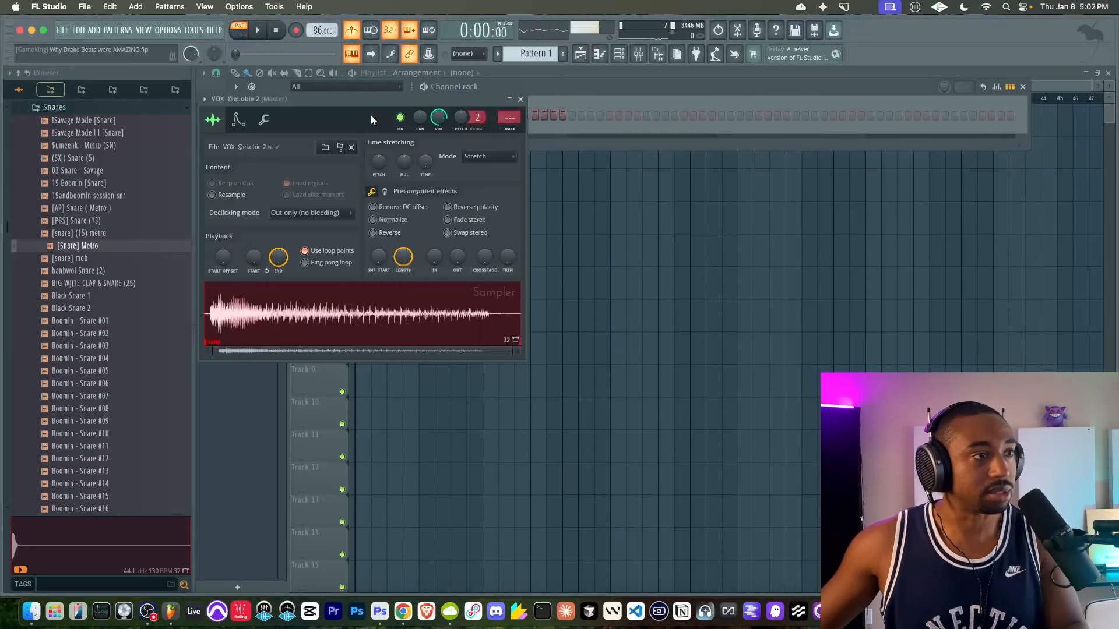
left_click(520, 100)
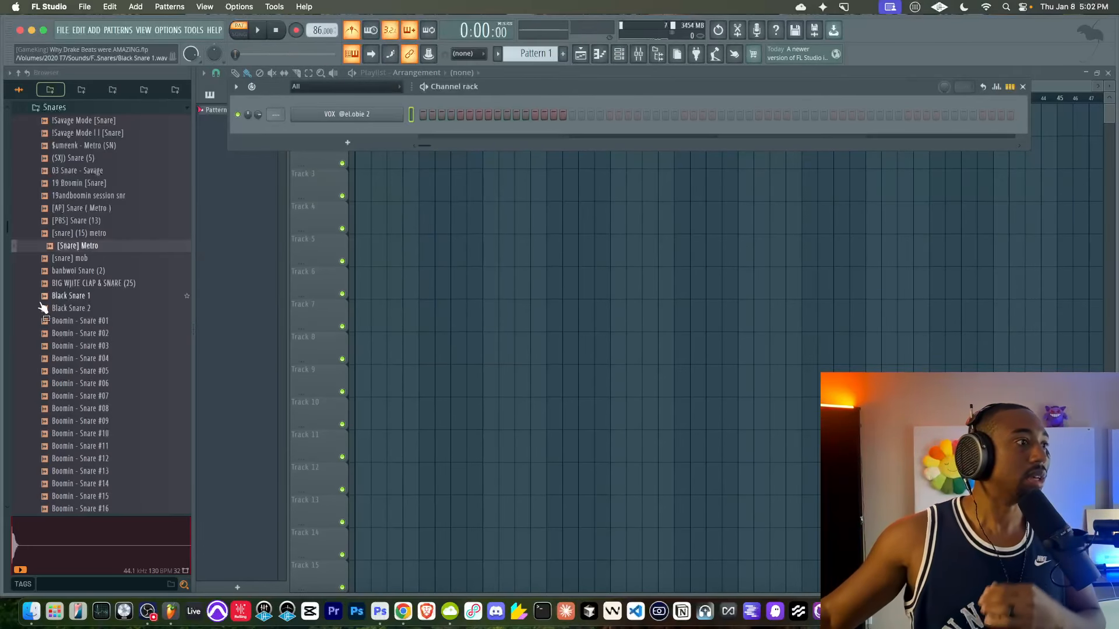
Load the [Snare] Metro sample into a new channel, turn off its loop points and set its time-stretching mode to Resample.
right_click(107, 252)
left_click(140, 253)
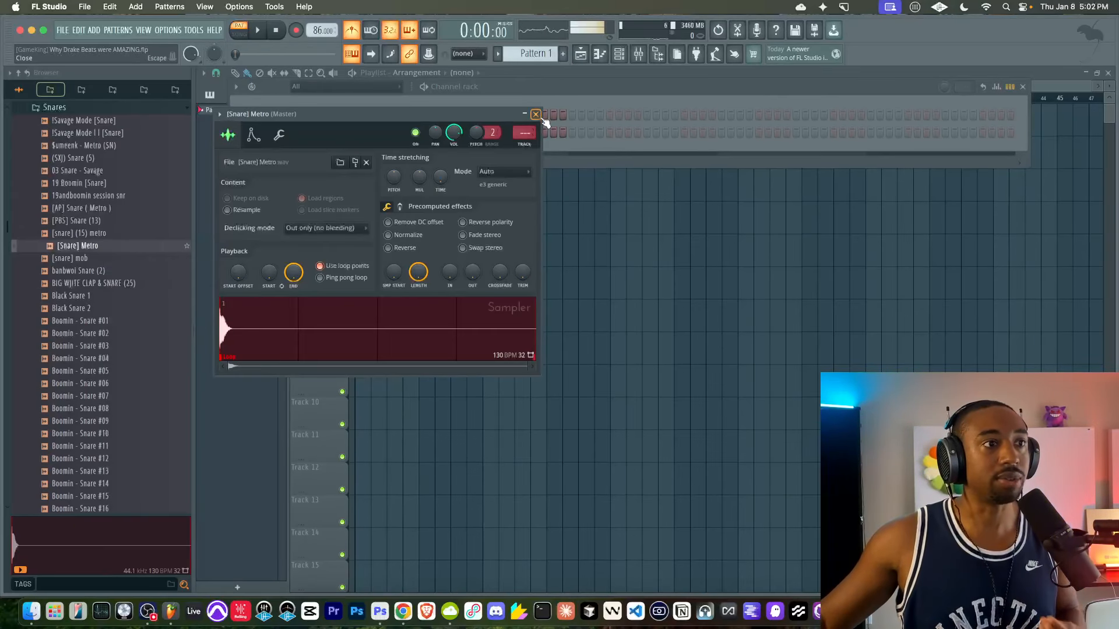
left_click(339, 263)
left_click(505, 171)
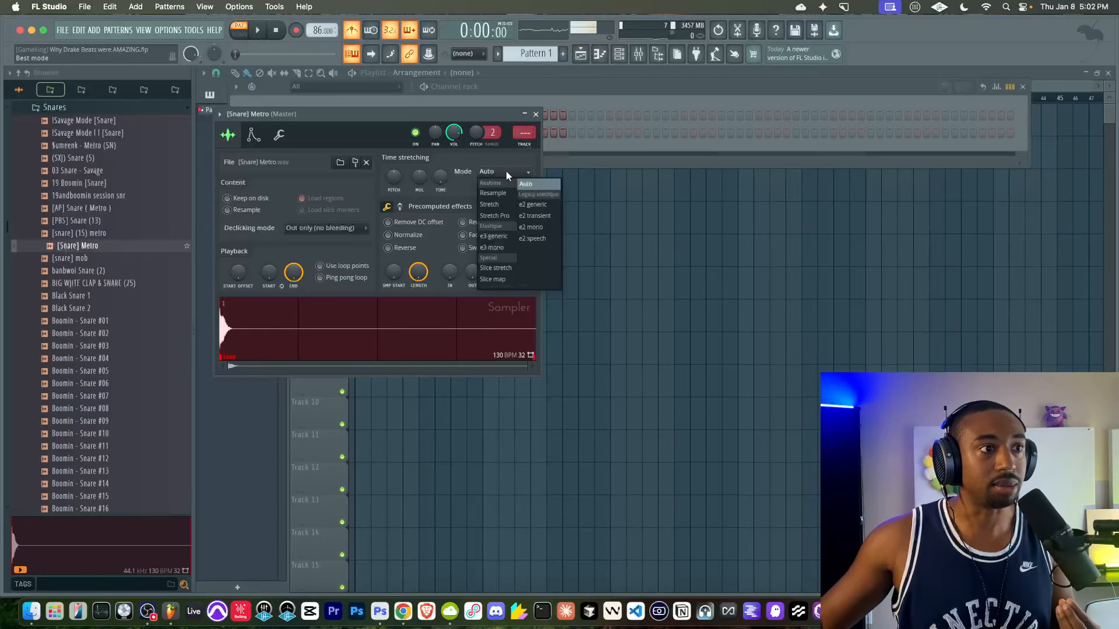
left_click(524, 184)
right_click(441, 176)
key("Escape")
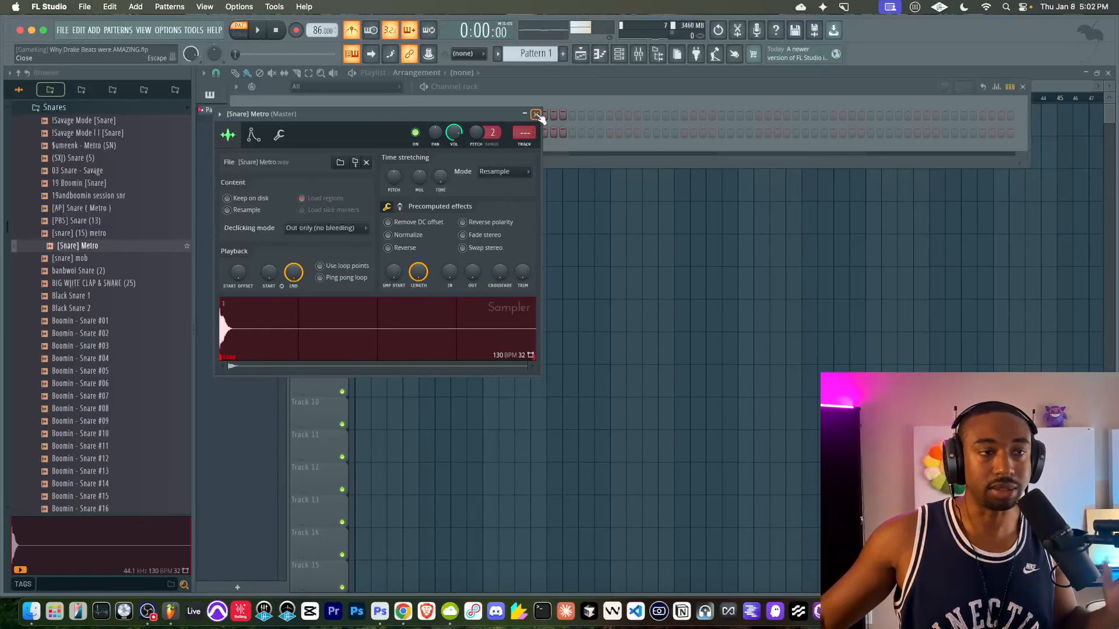
left_click(537, 114)
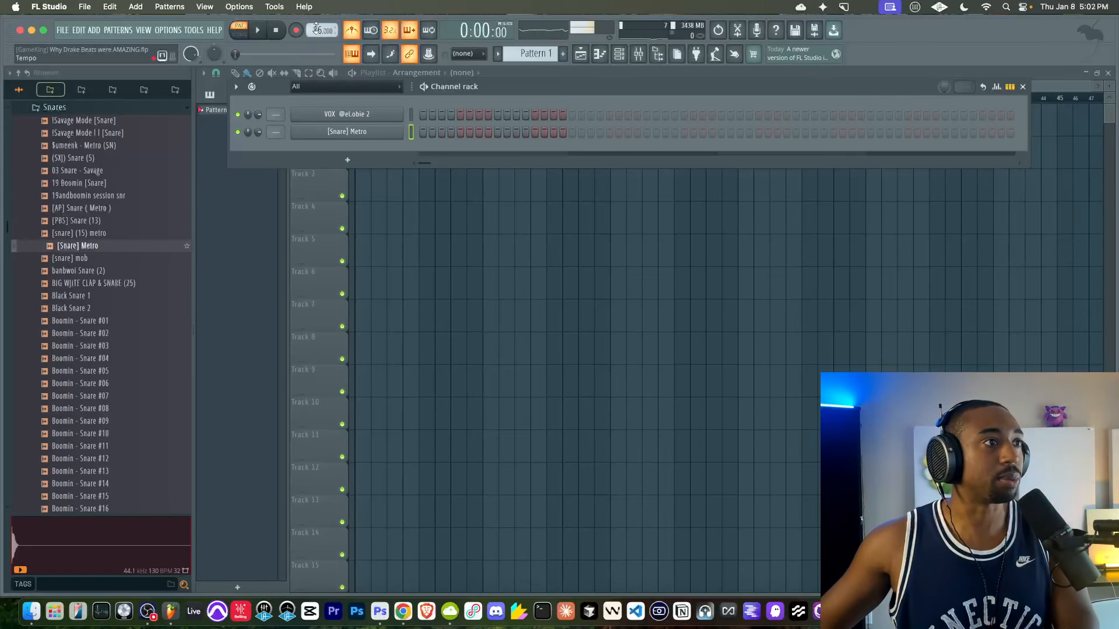
Program [Snare] Metro hits on steps 5, 8, 10, 13, 21, 24, 26 and 29 while playing the pattern.
left_click(461, 133)
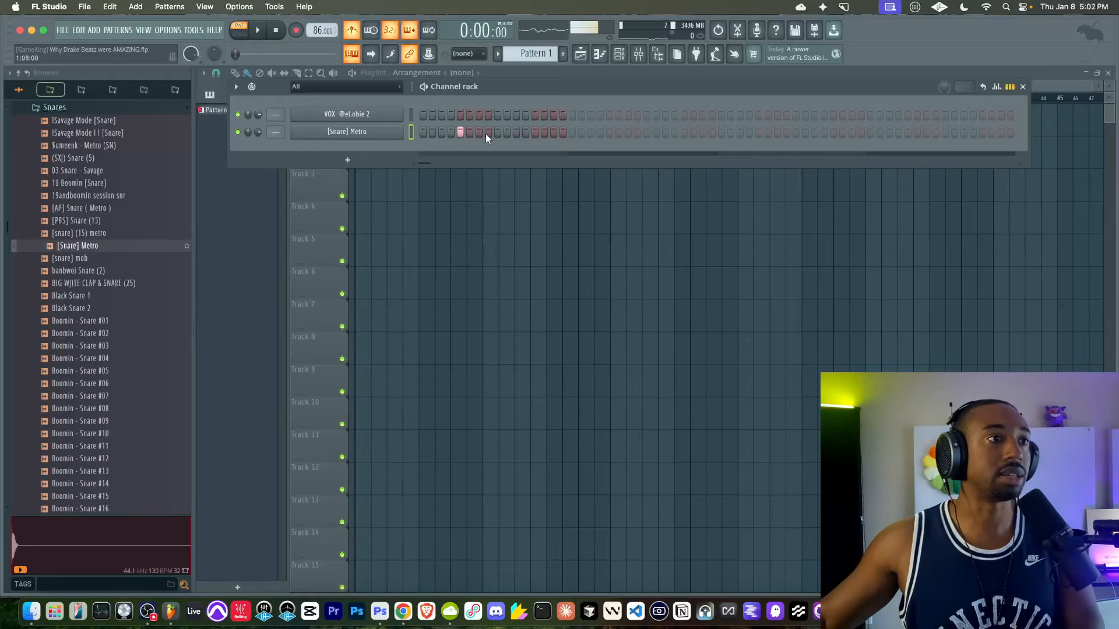
left_click(534, 132)
key("space")
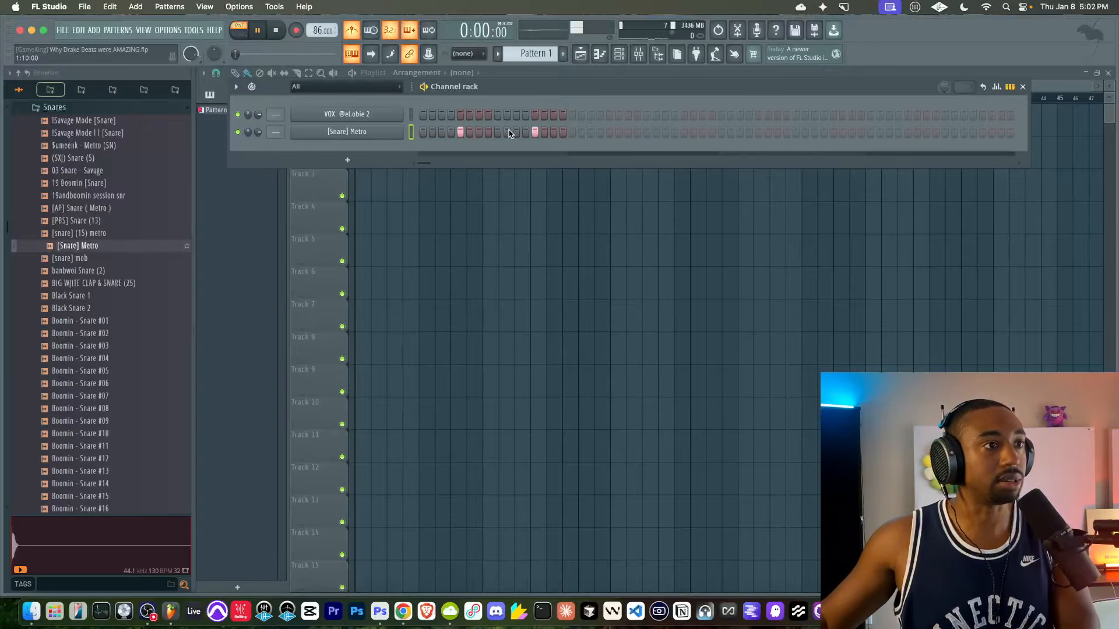
left_click(609, 133)
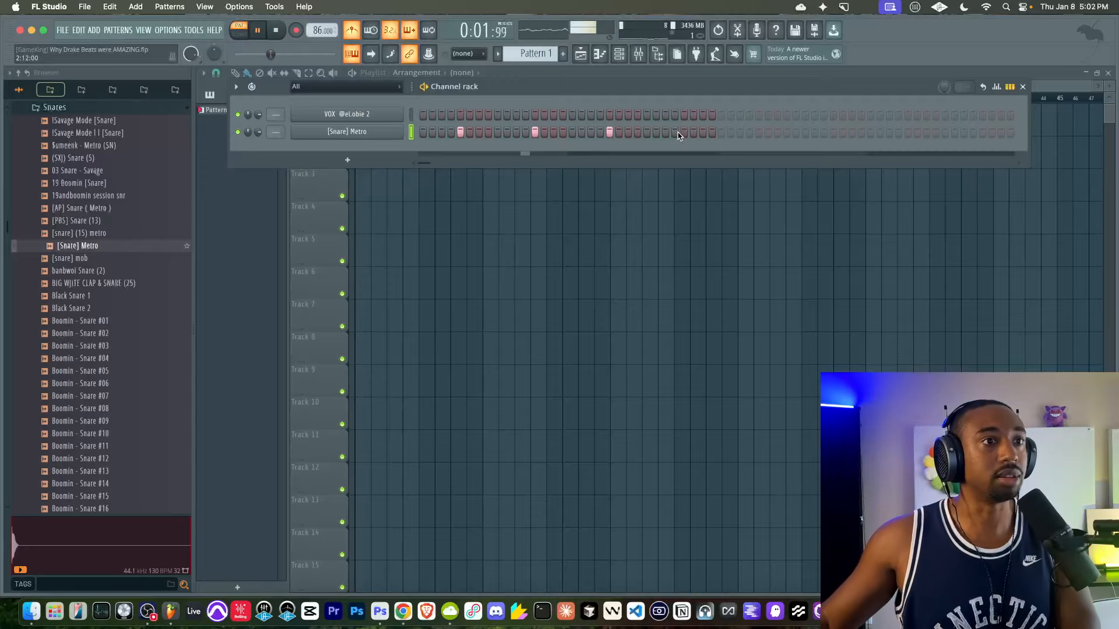
left_click(684, 134)
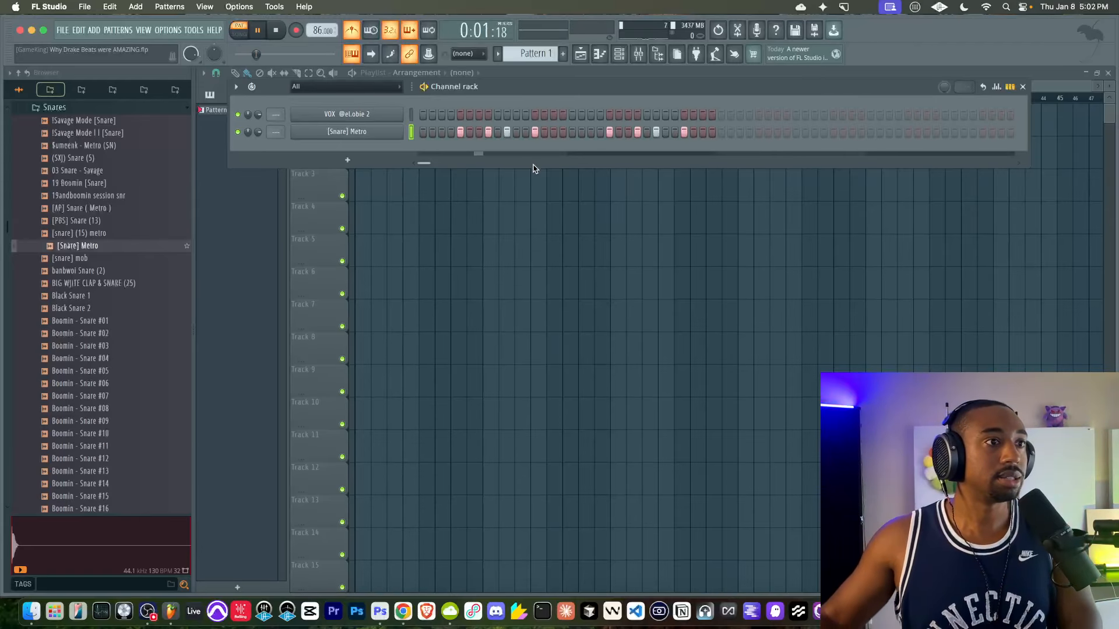
key("space")
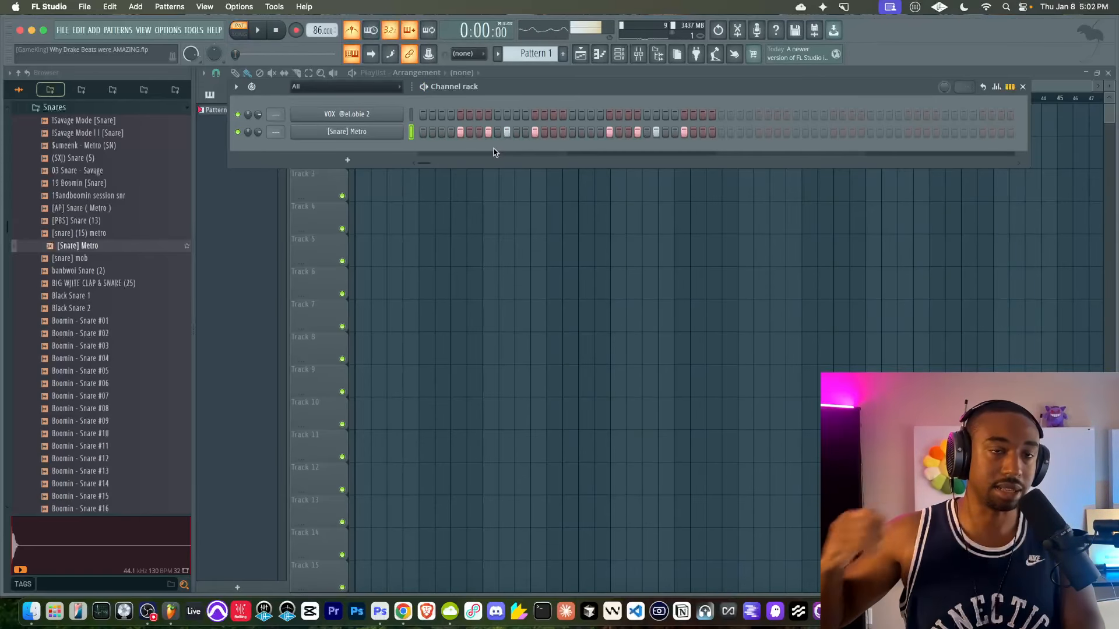
Add extra [Snare] Metro hits on steps 16 and 32 while auditioning the pattern.
key("space")
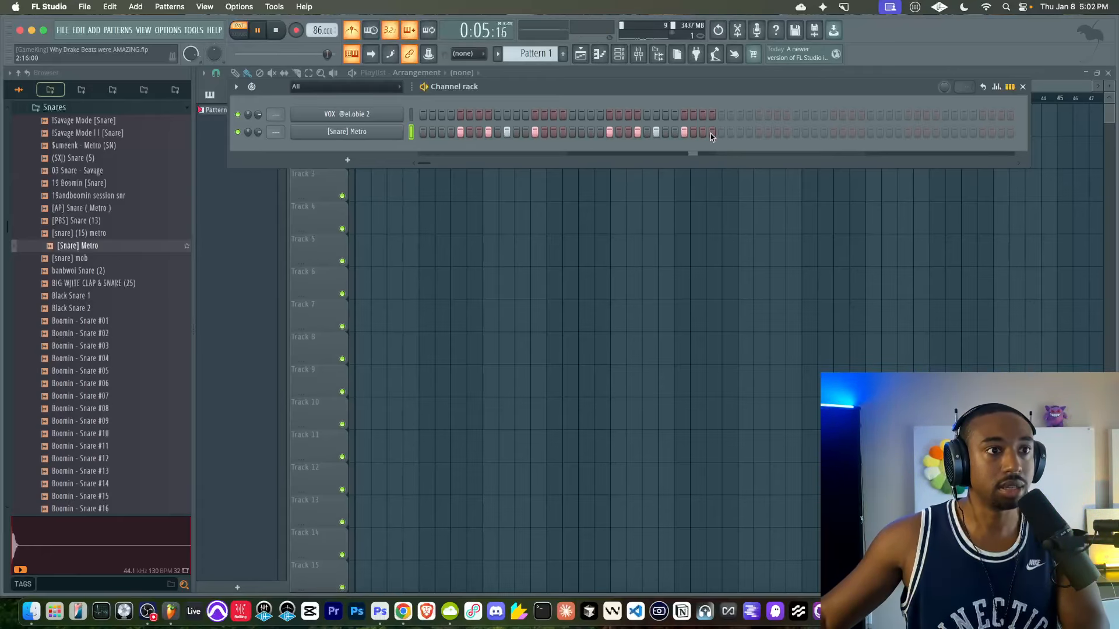
left_click(563, 134)
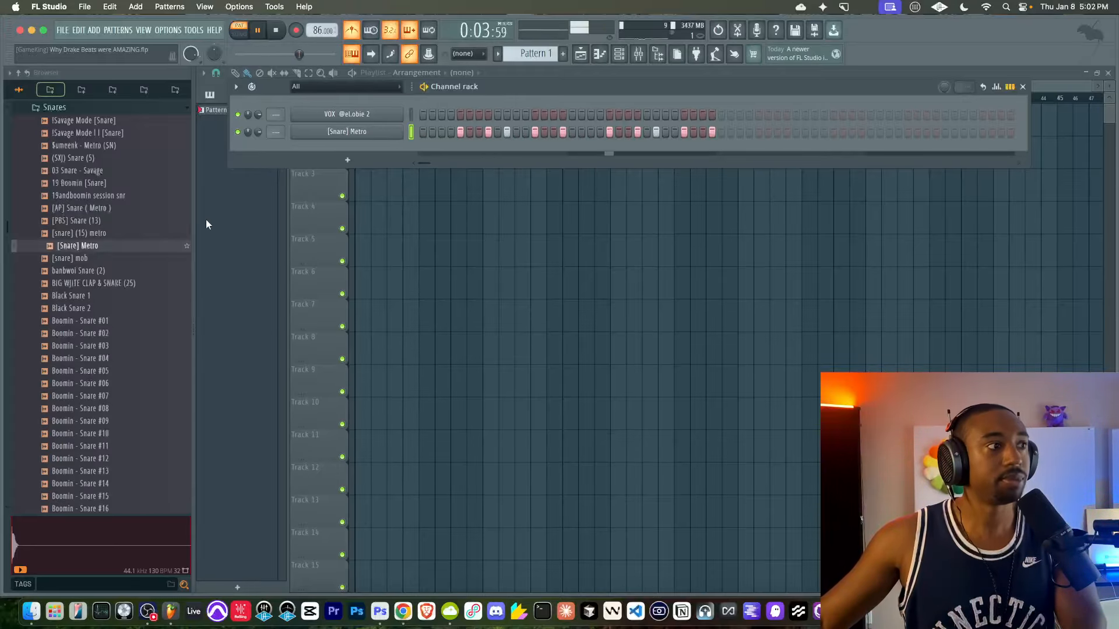
key("space")
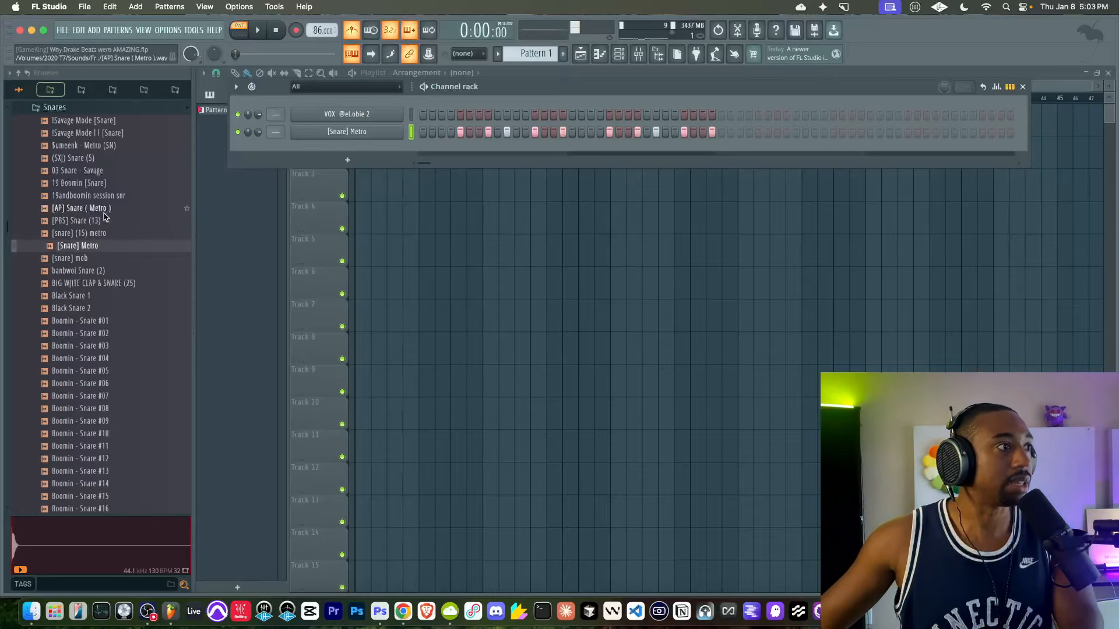
Load aw_clap_metro from the Claps folder into a new channel and program its hits on steps 5, 13, 21 and 29.
scroll(97, 232, "up", 6)
left_click(70, 201)
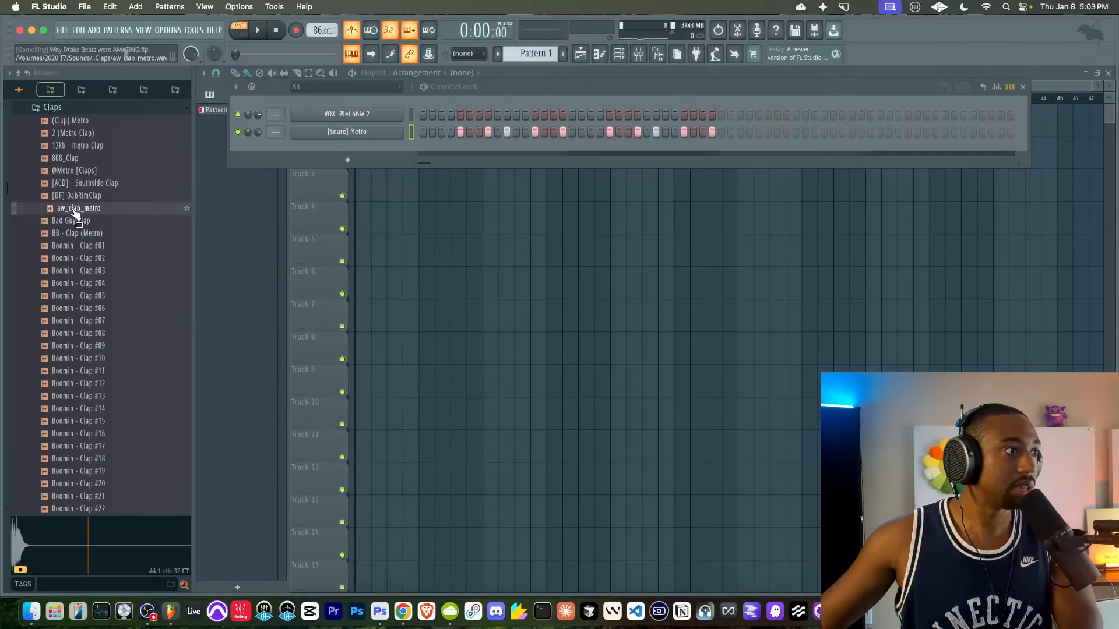
left_click(72, 208)
right_click(79, 210)
left_click(85, 225)
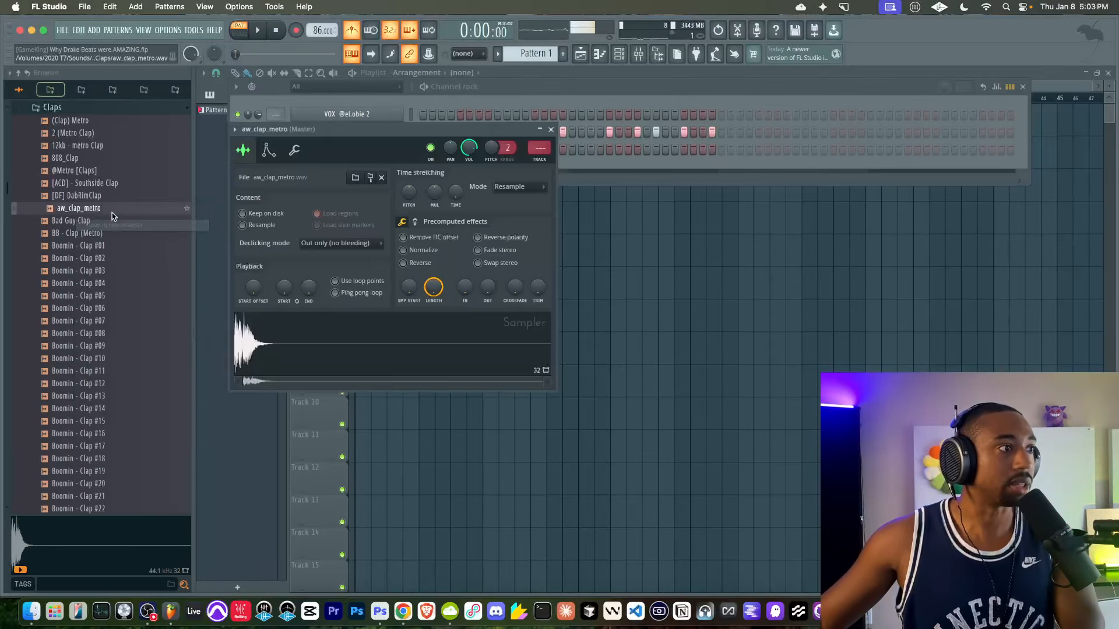
left_click(541, 131)
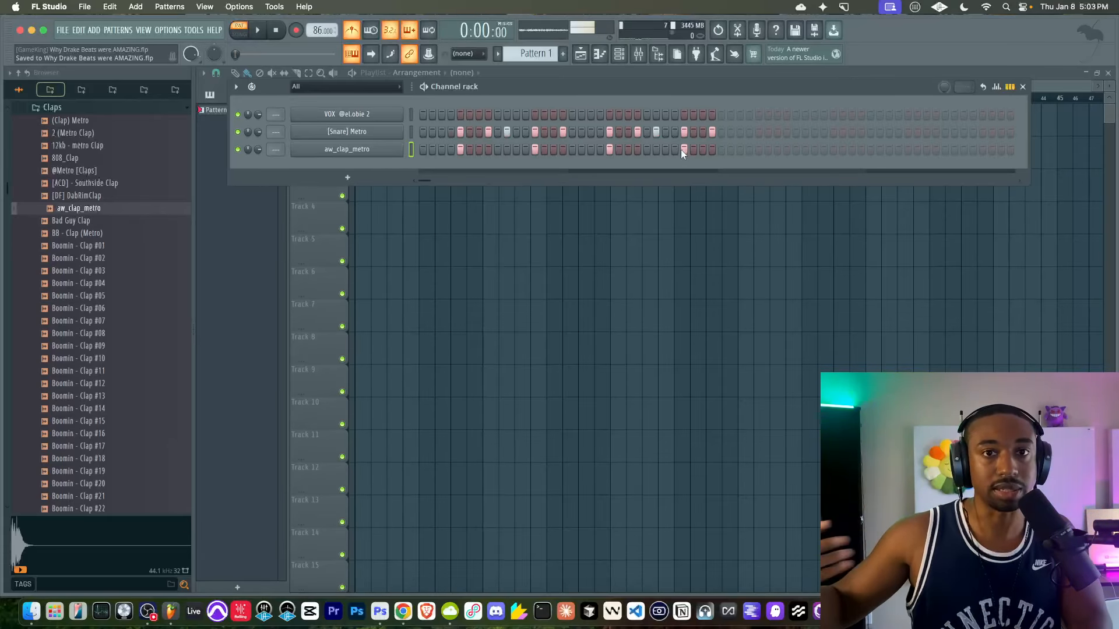
key("space")
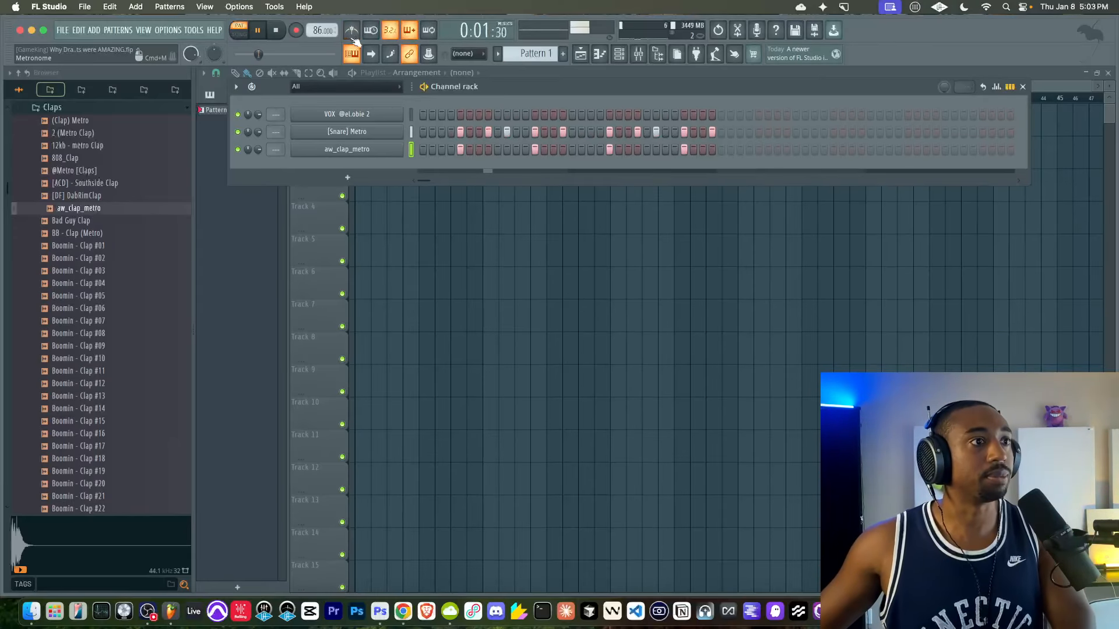
Load the (SXJ) Snare (5) sample into a new channel and set its time-stretching mode to Resample.
left_click(99, 113)
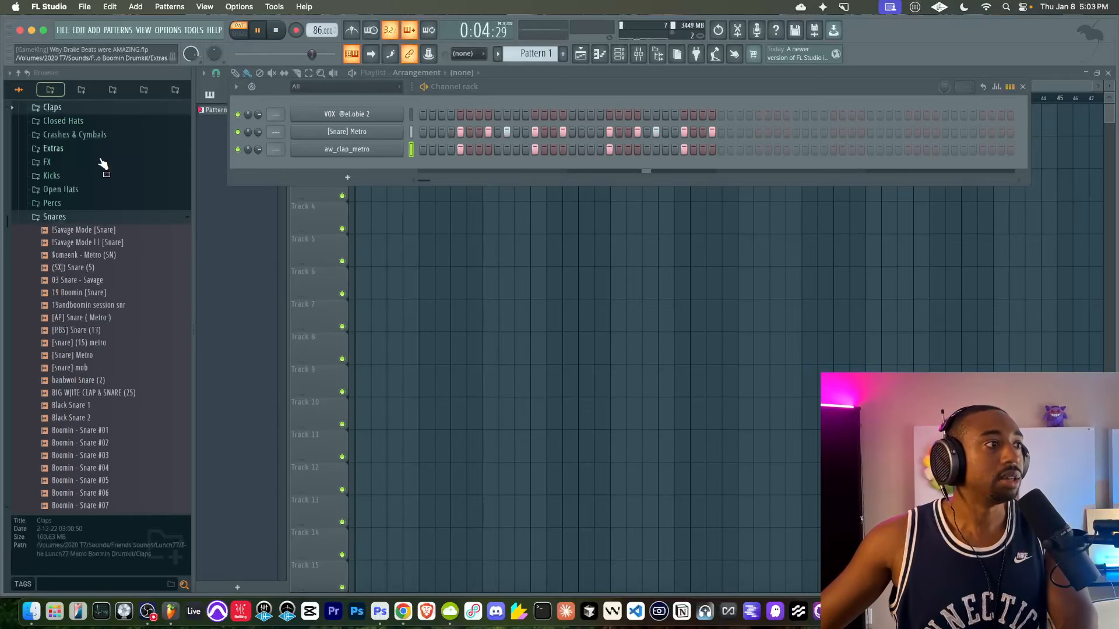
left_click(88, 269)
key("space")
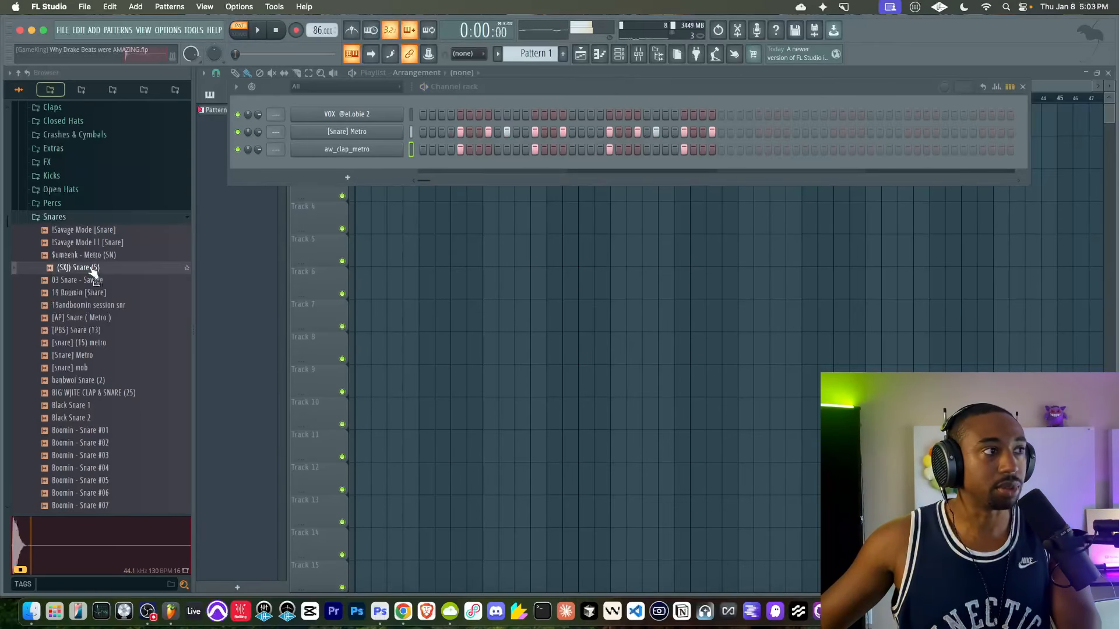
right_click(90, 269)
left_click(127, 284)
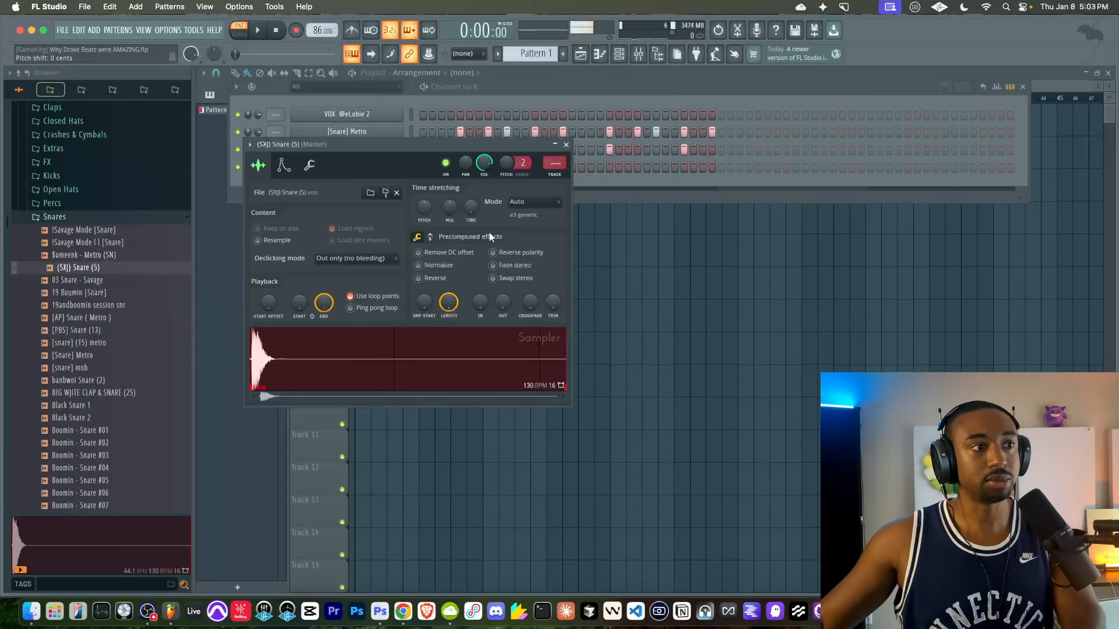
left_click(528, 201)
left_click(526, 220)
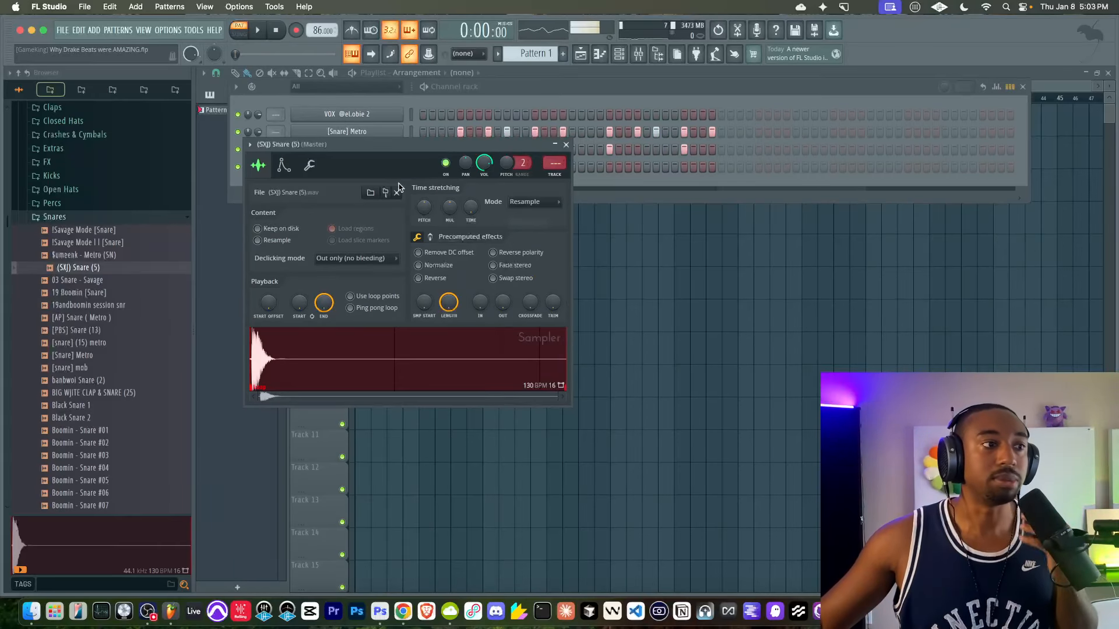
left_click(283, 166)
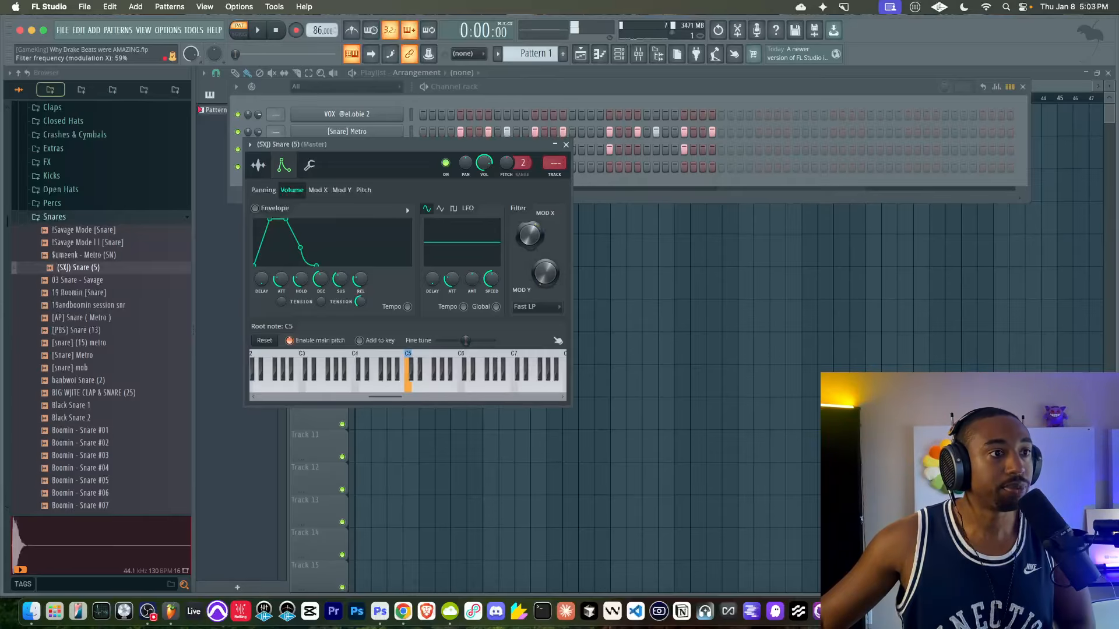
left_click(565, 144)
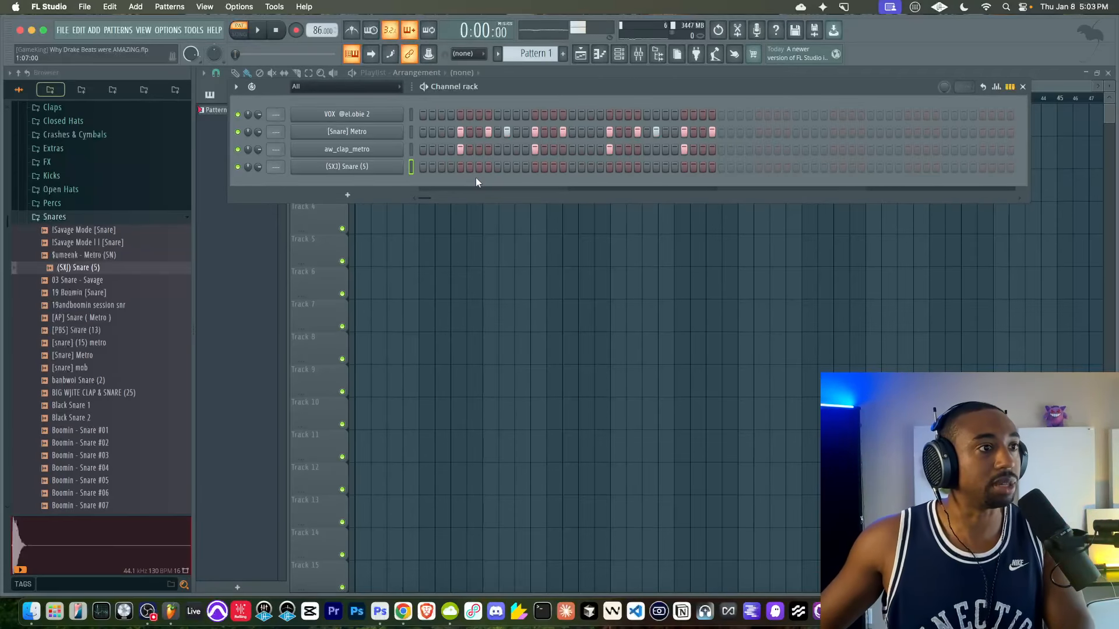
Program (SXJ) Snare (5) hits on steps 4, 12, 20 and 28 and play the pattern back.
left_click(452, 167)
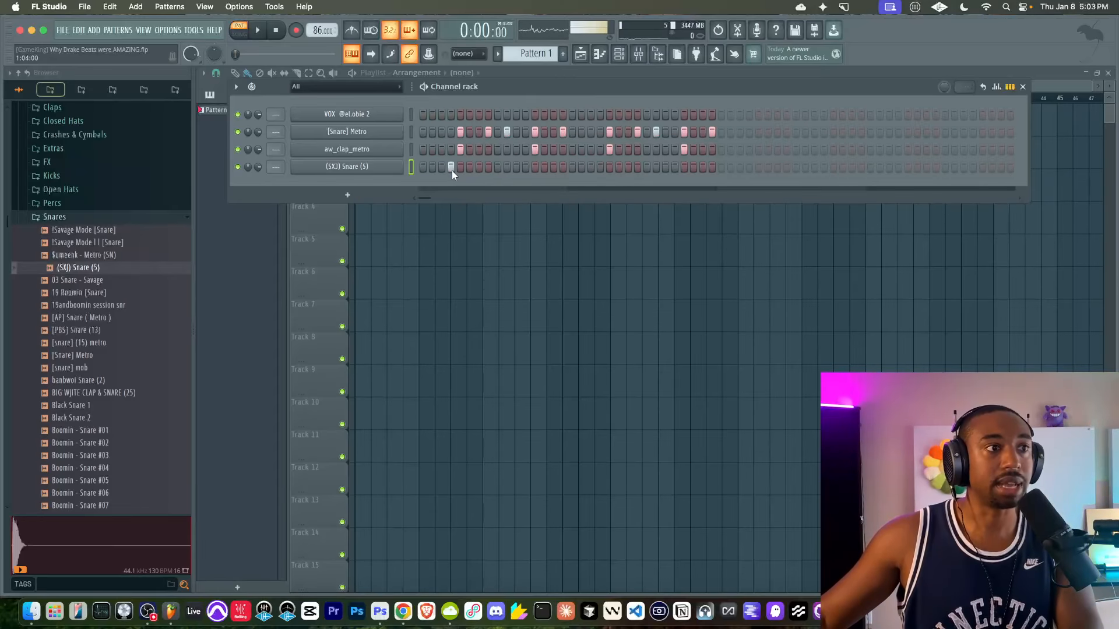
key("space")
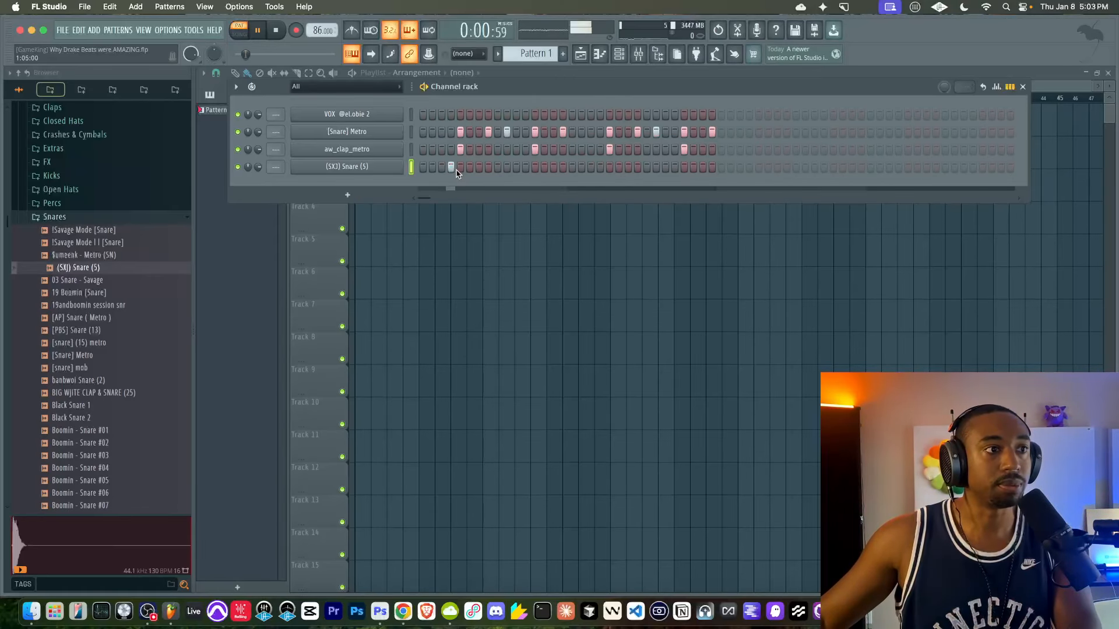
left_click(525, 167)
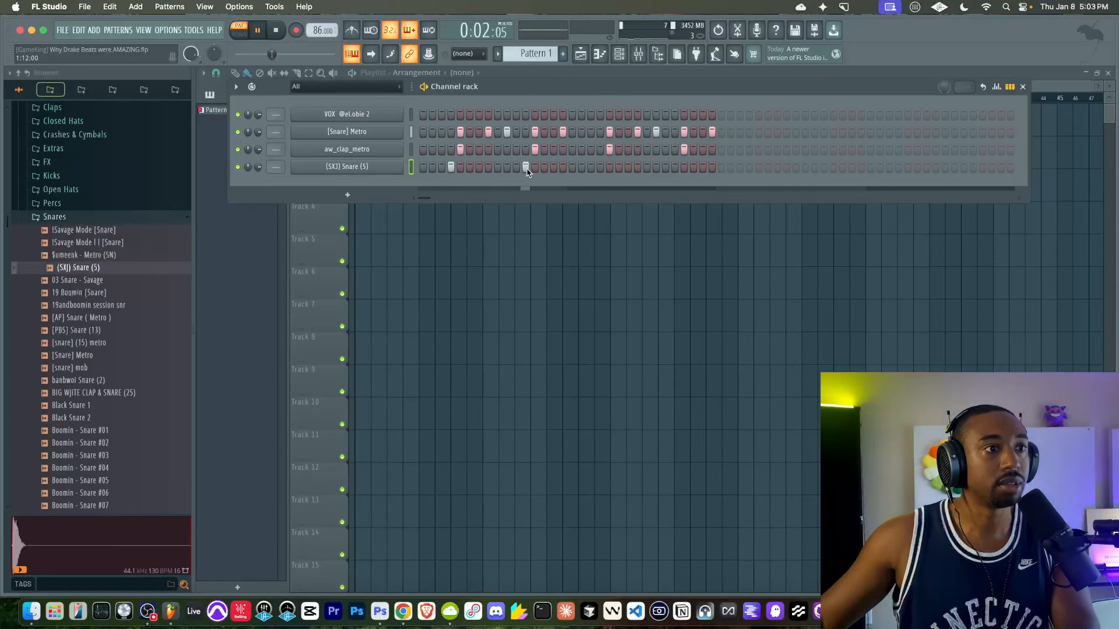
left_click(600, 168)
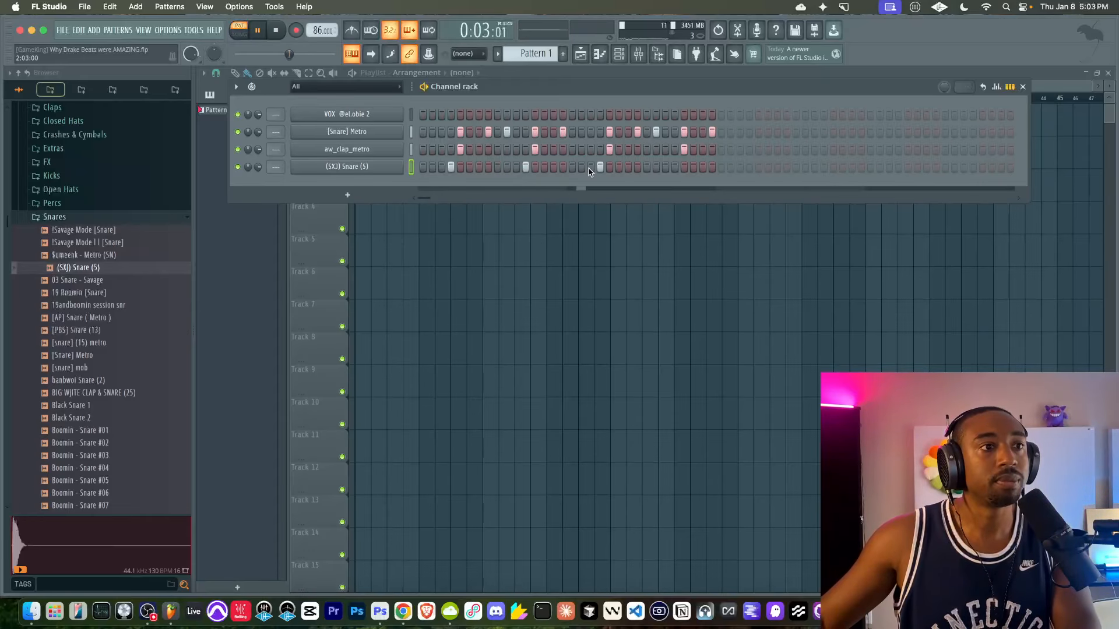
left_click(674, 168)
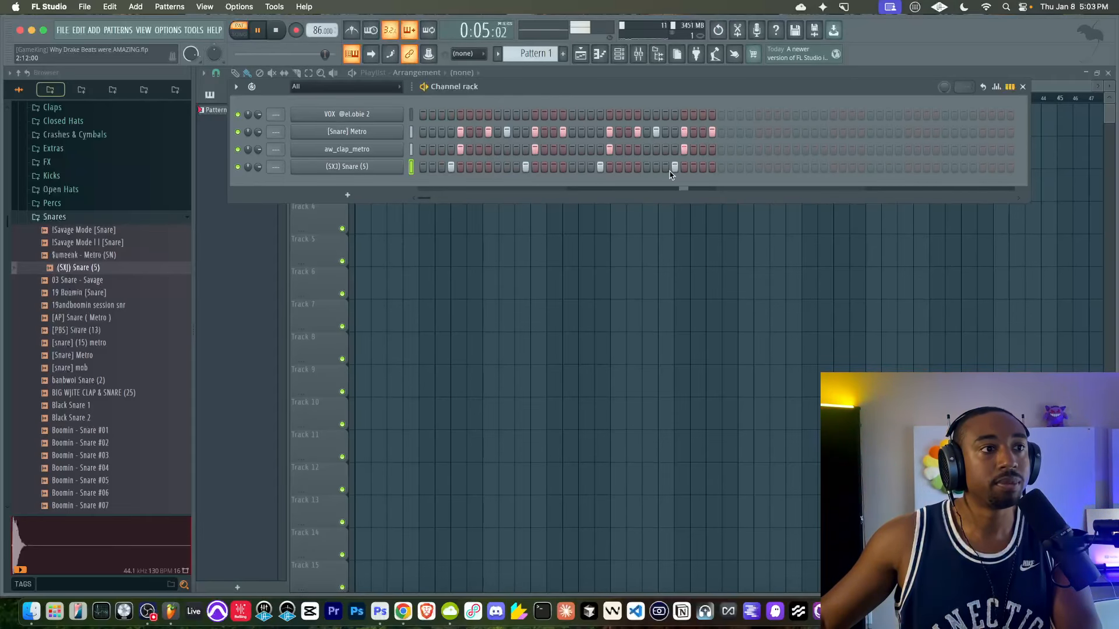
key("space")
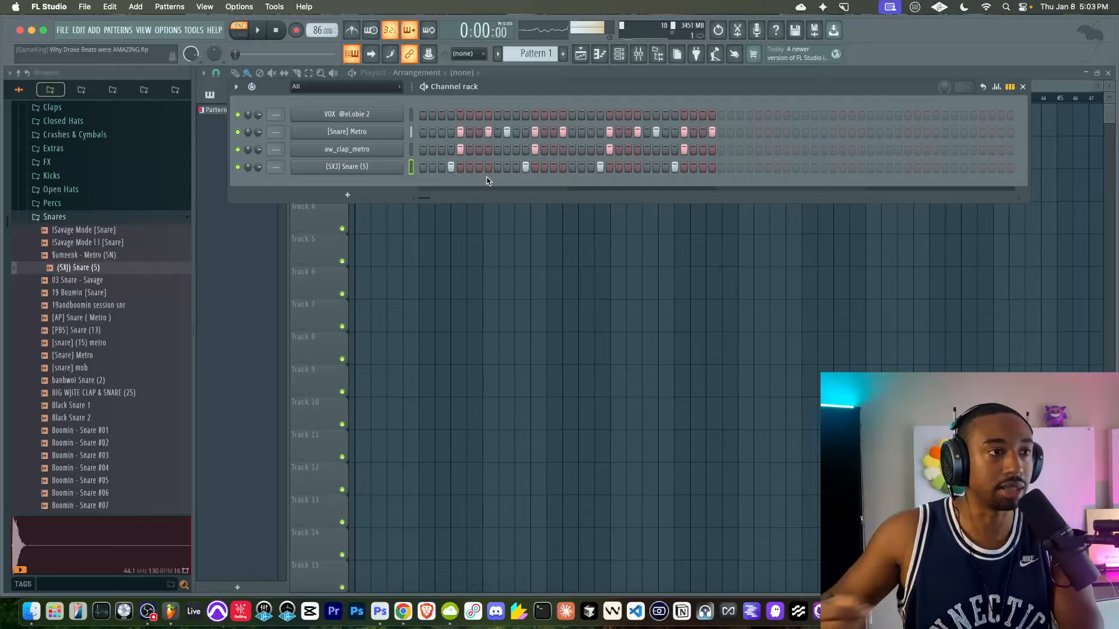
key("space")
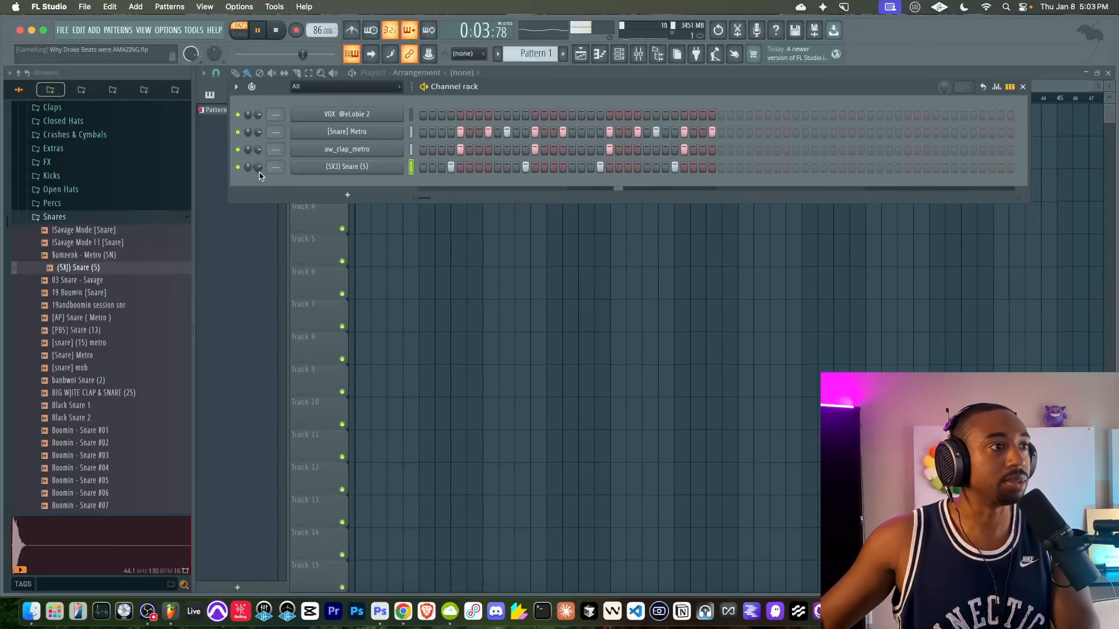
Switch to song mode and fill Playlist Track 1 with repeated Pattern 1 clips from bar 1 through bar 16.
key("F6")
key("space")
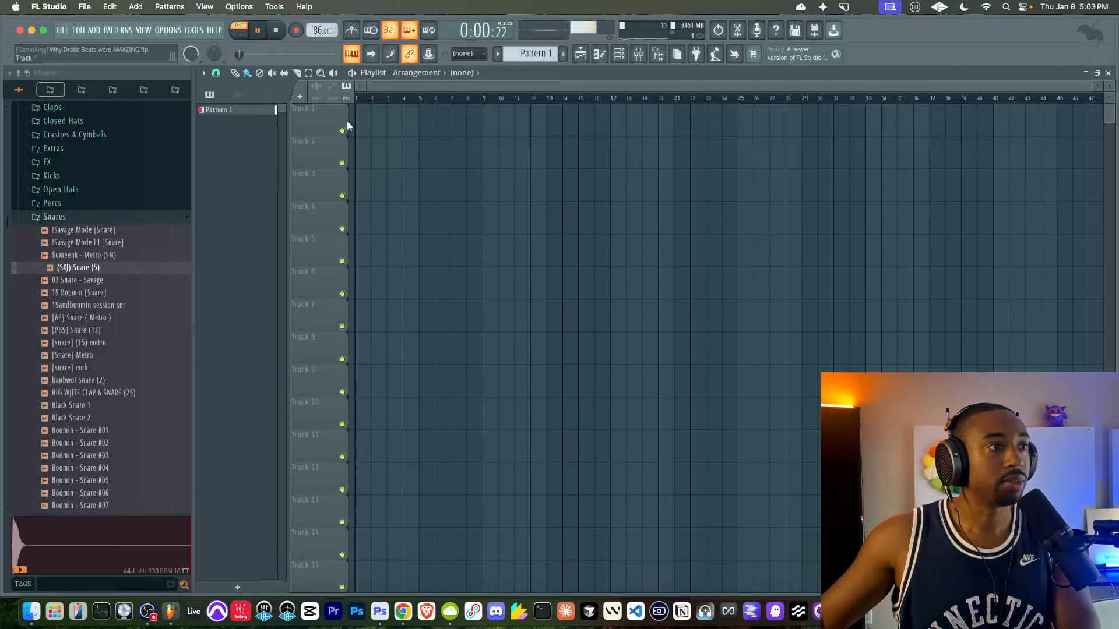
left_click(360, 129)
left_click(239, 32)
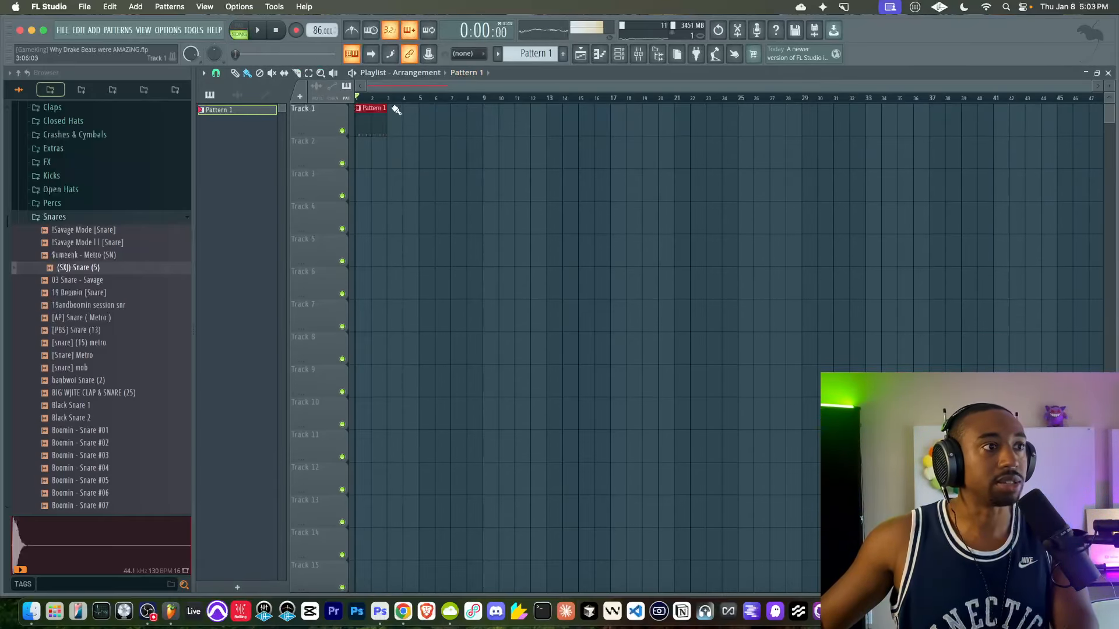
left_click_drag(391, 116, 581, 120)
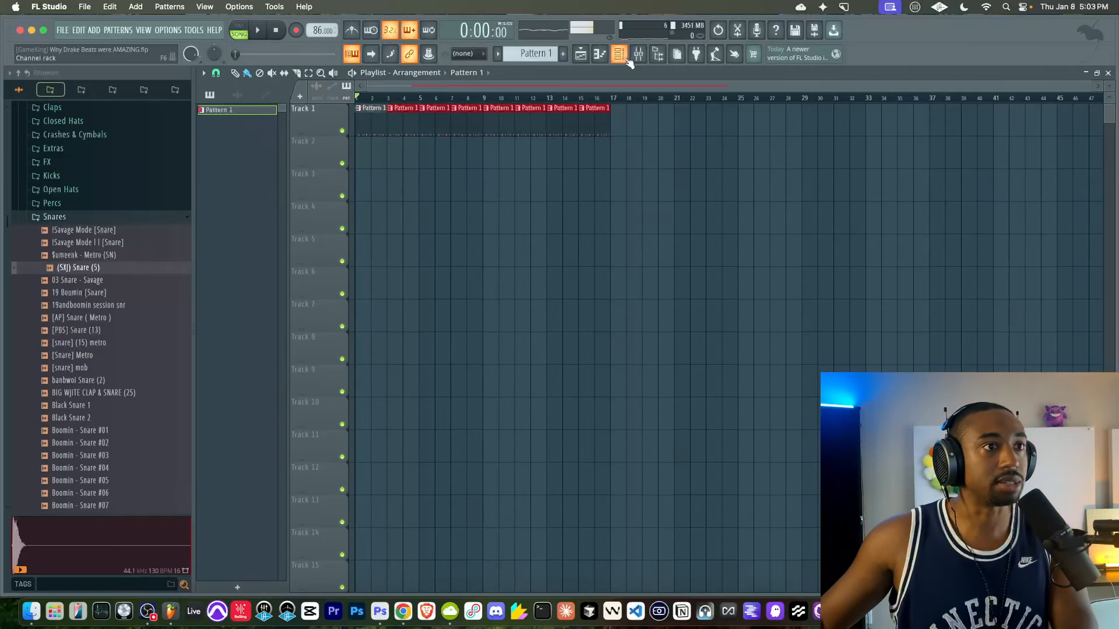
Start Pattern 2 and add an Omnisphere instrument channel for the melody.
key("F4")
left_click(364, 198)
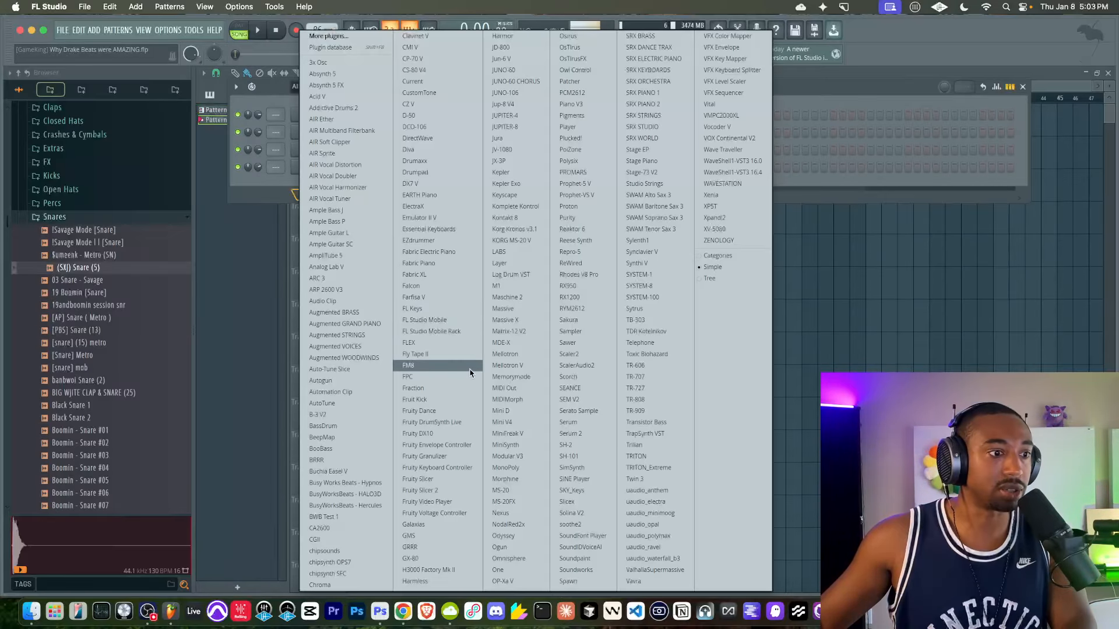
left_click(524, 558)
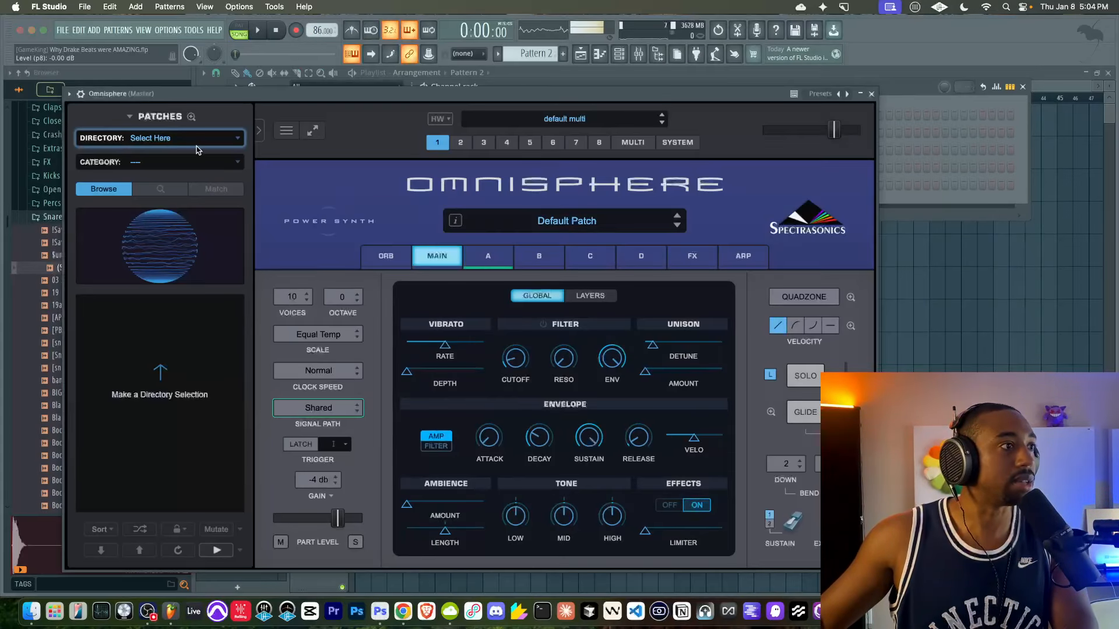
Filter Omnisphere's patches to the Retro Vibes directory and the Bell Tones category.
left_click(200, 143)
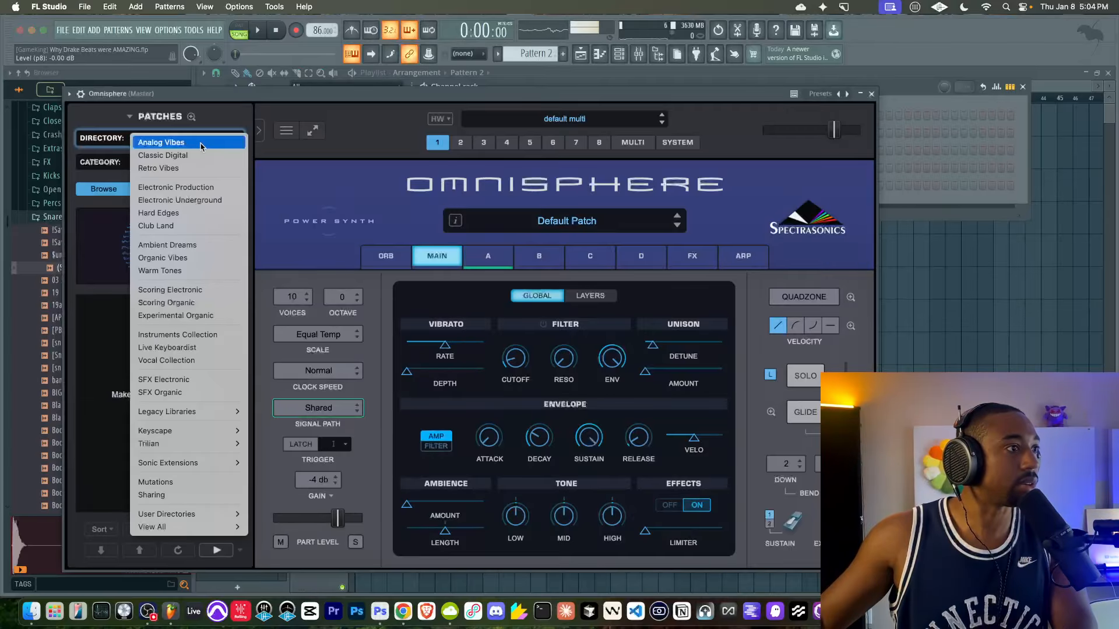
left_click(172, 168)
left_click(171, 162)
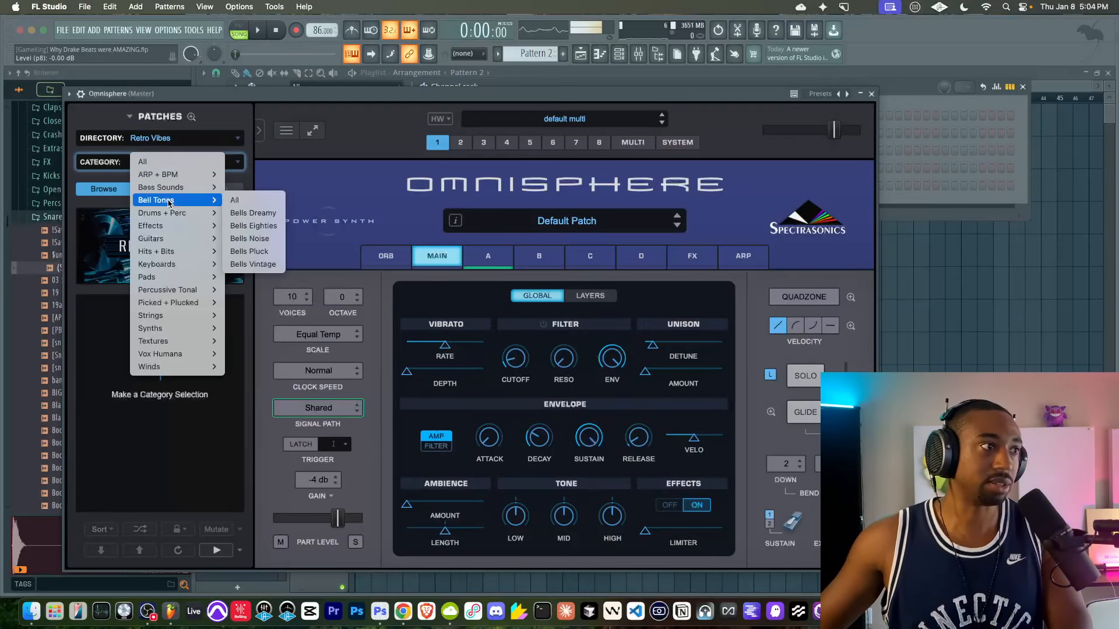
left_click(157, 162)
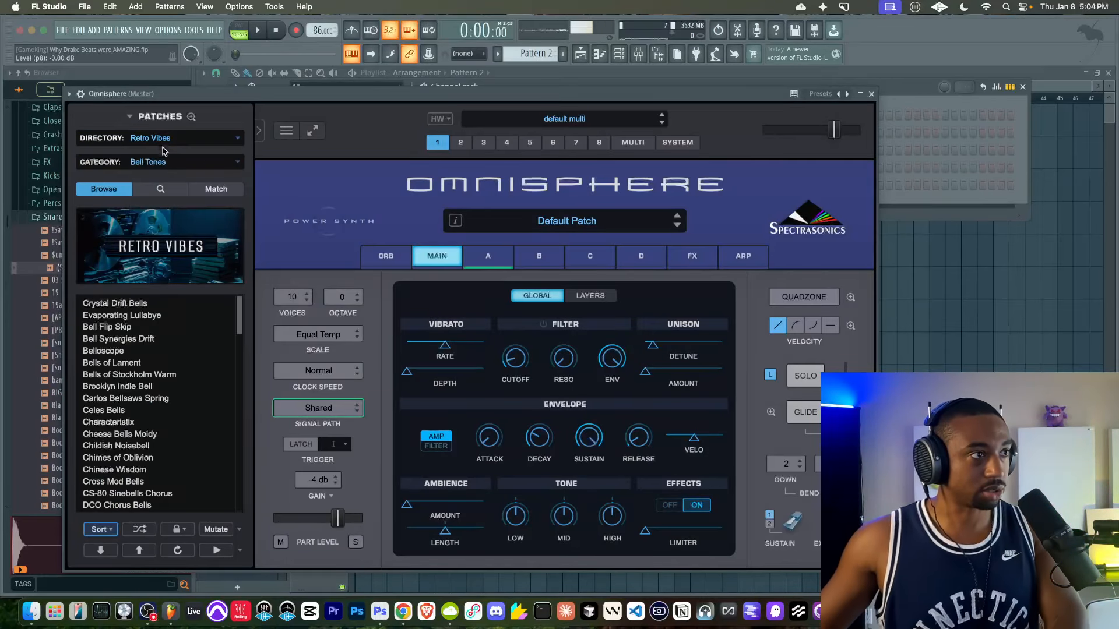
Shuffle the patch list, audition Gritty Bellz over the drums and load Brooklyn Indie Bell for the Omnisphere channel.
left_click(140, 529)
left_click(144, 446)
key("space")
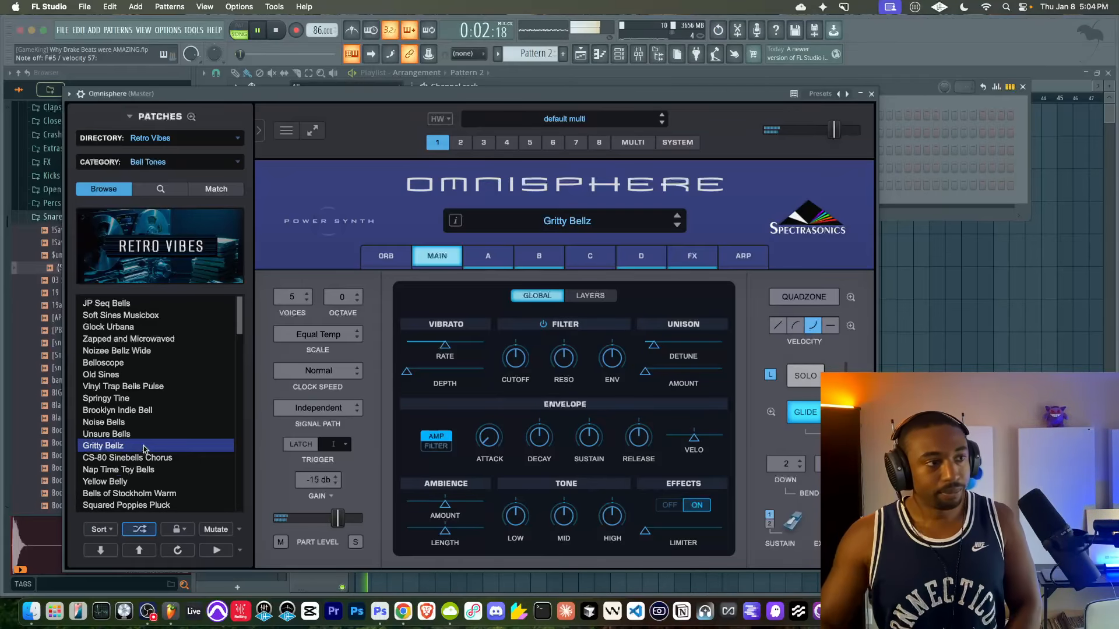
left_click(162, 411)
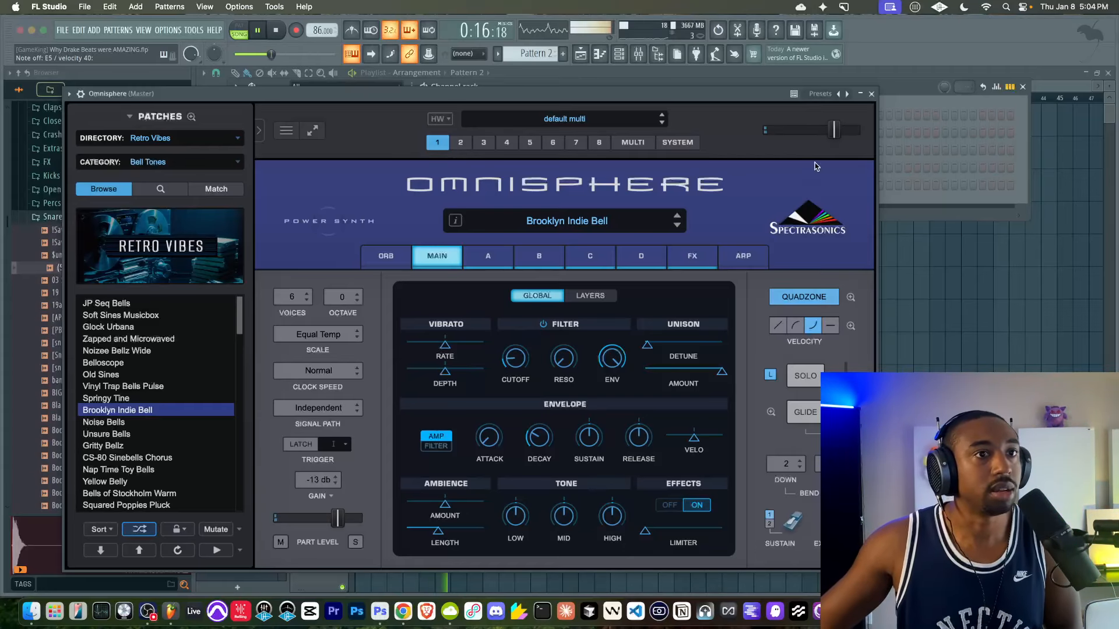
left_click(871, 93)
Record a four-bar descending bell melody into Pattern 2 over the drum arrangement.
left_click(277, 31)
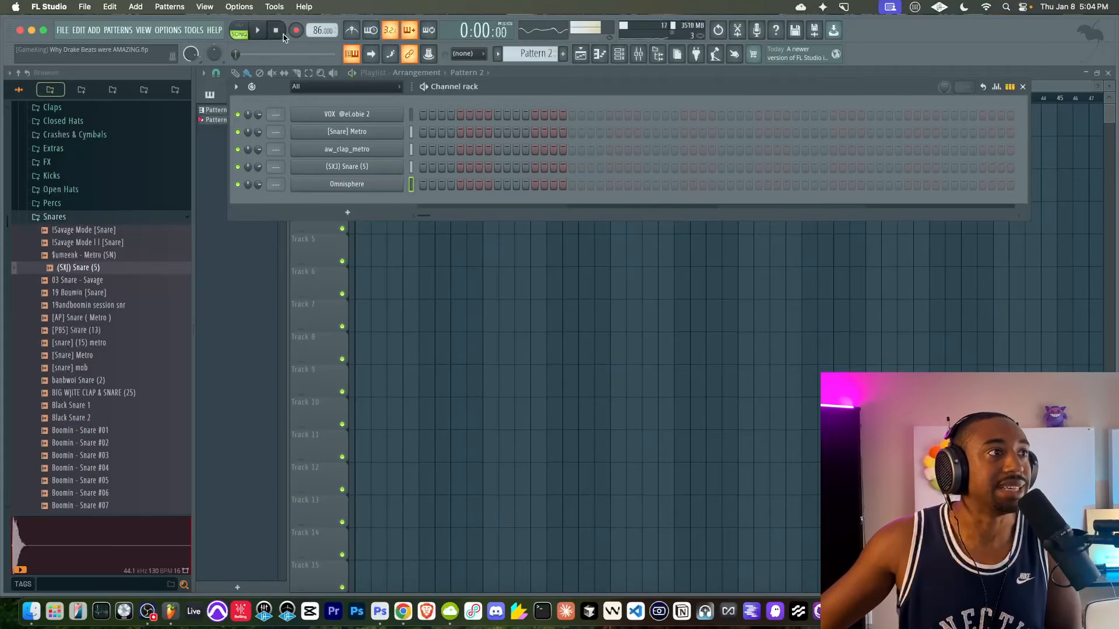
left_click(296, 30)
left_click(452, 272)
key("space")
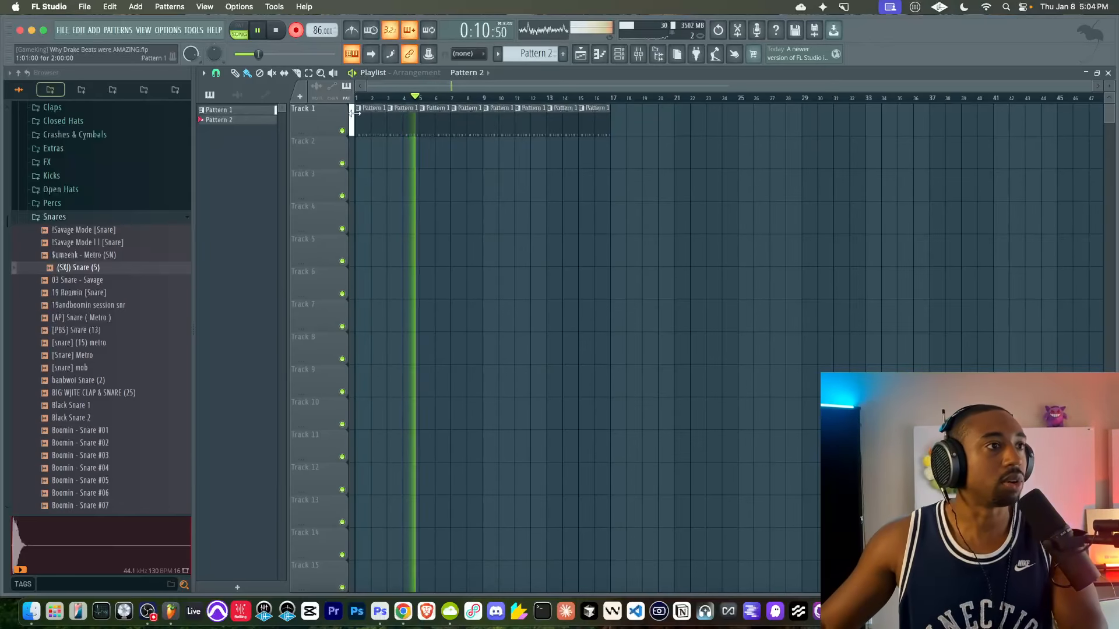
key("space")
Open the recorded Pattern 2 notes in the piano roll, lower bar 4's second note to B4 and play the melody back.
double_click(407, 161)
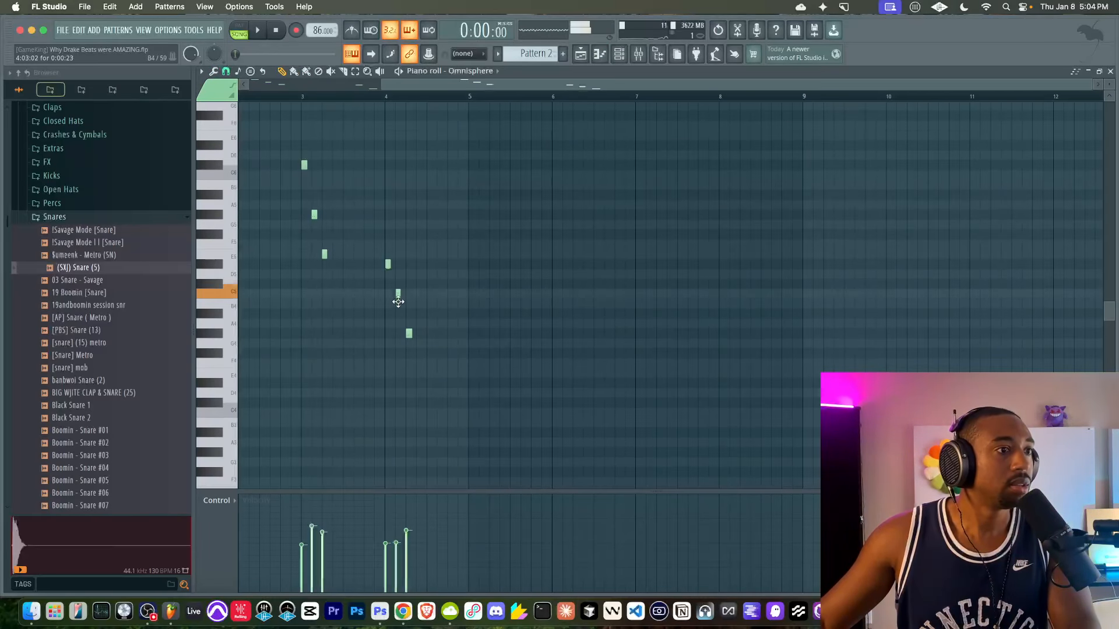
key("space")
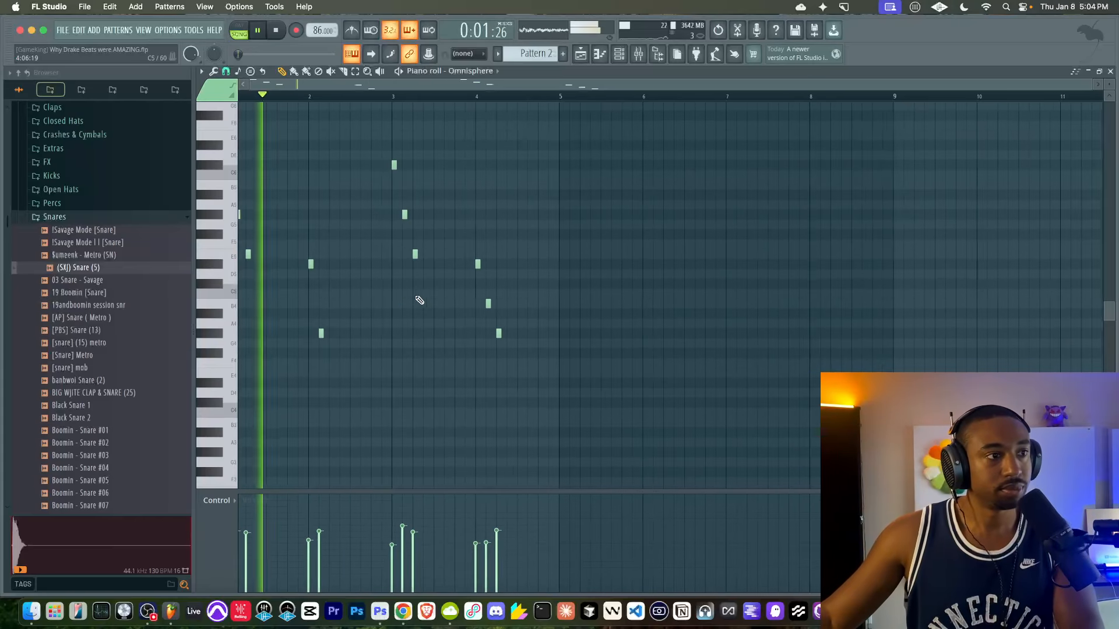
key("space")
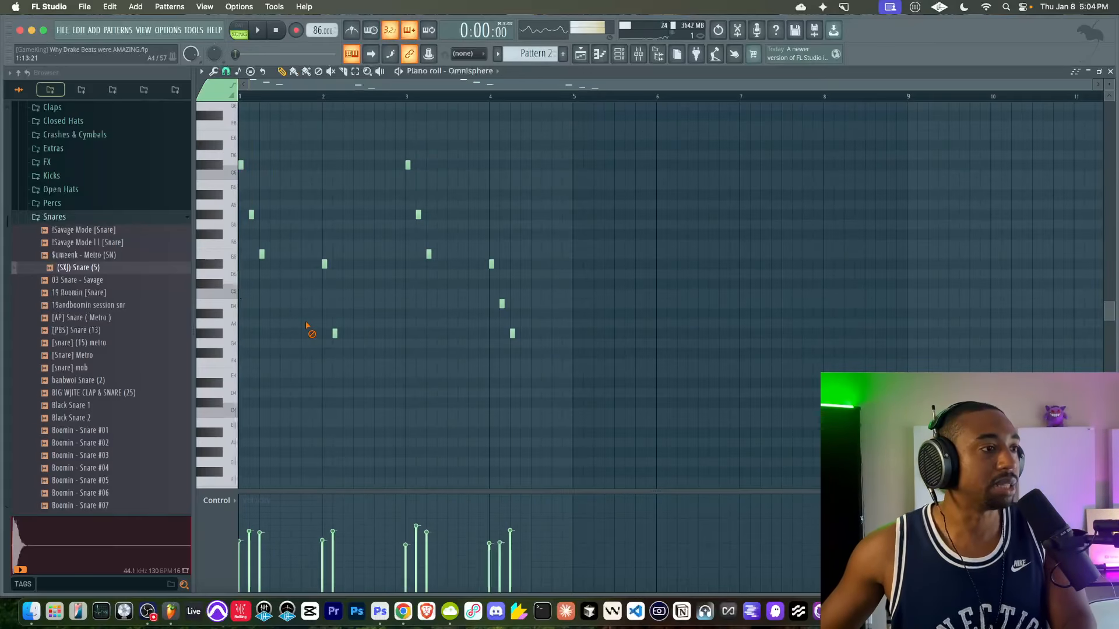
Add a B4 note on step 3 of bar 2, shift the G#4 note to step 5 and play the melody back.
key("space")
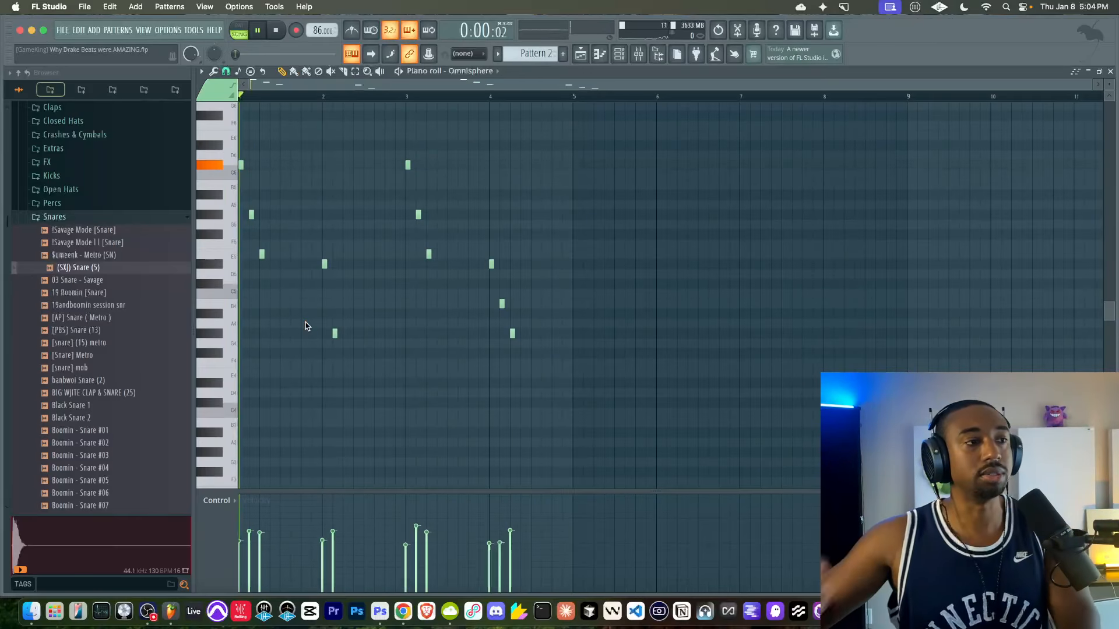
scroll(340, 312, "up", 2)
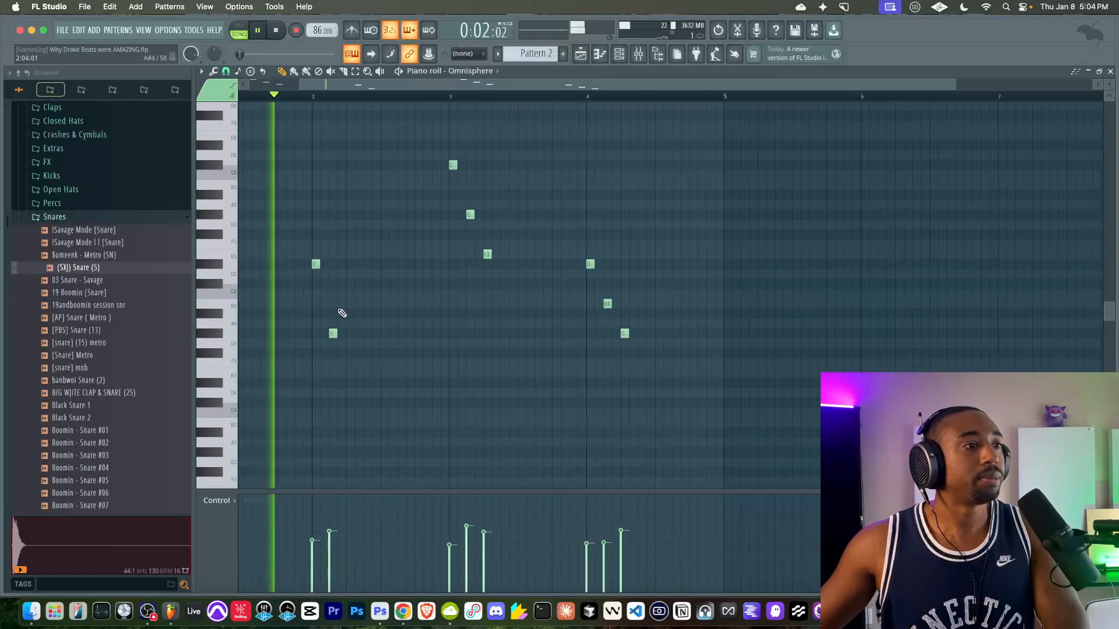
key("space")
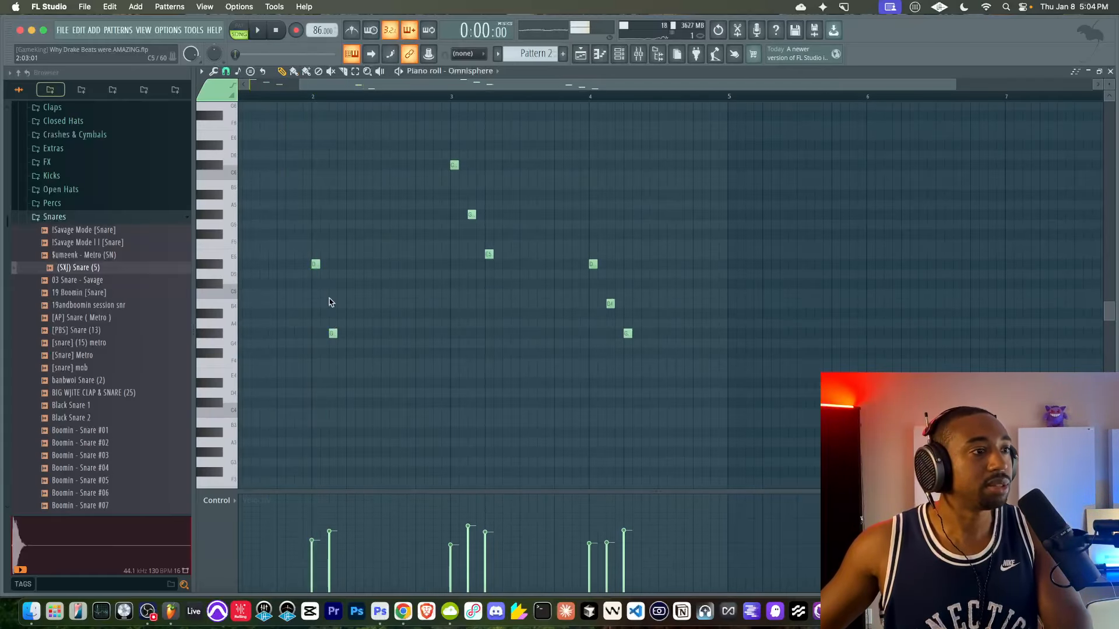
left_click(329, 302)
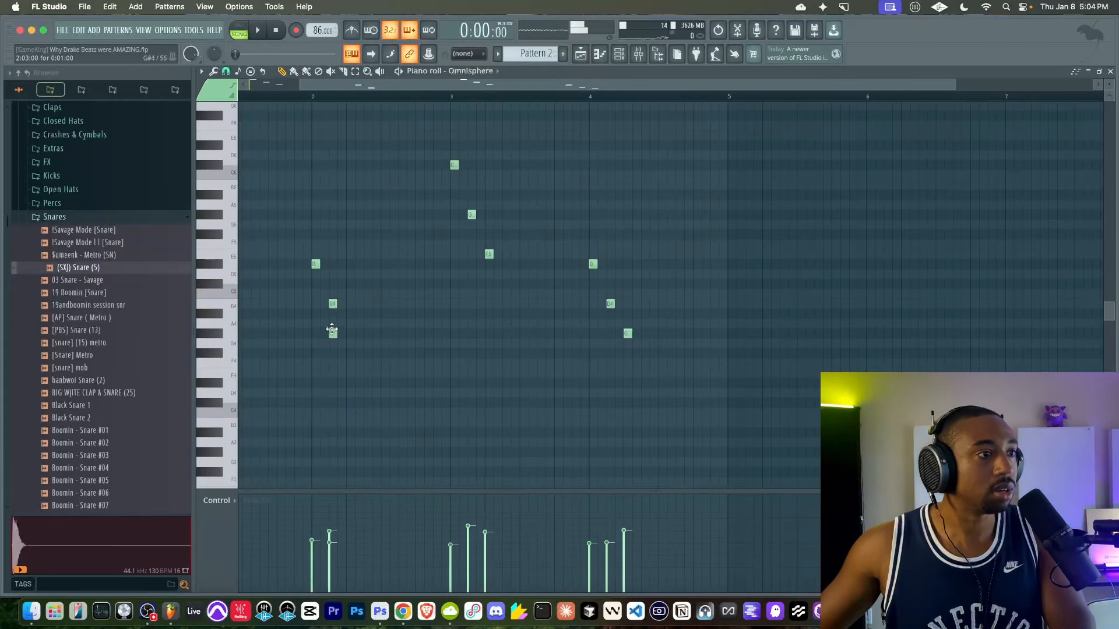
left_click_drag(333, 334, 348, 331)
key("space")
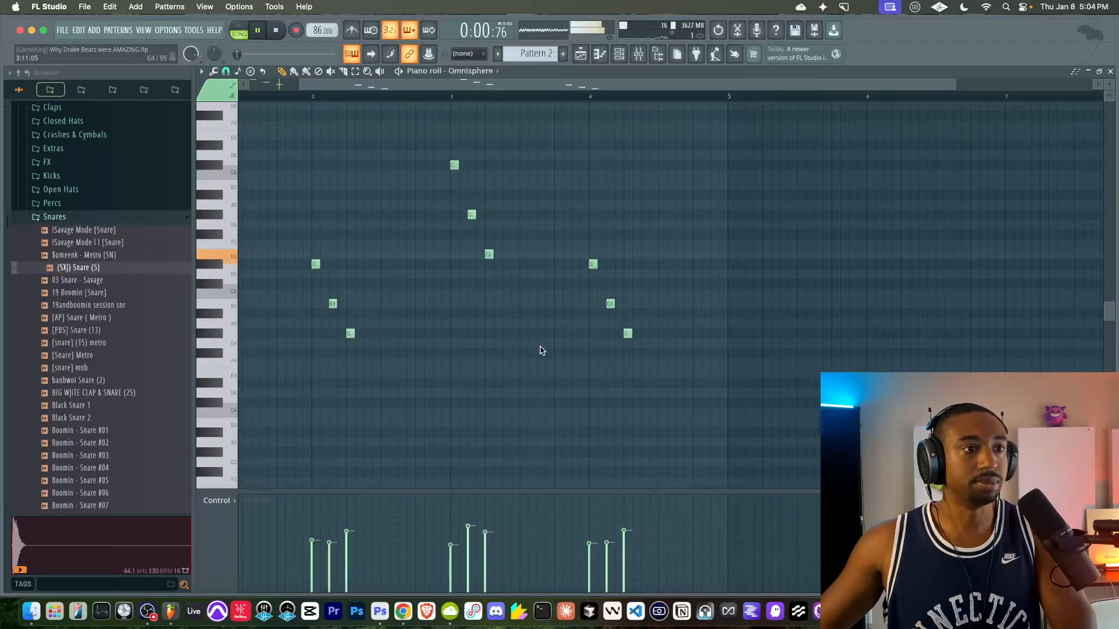
scroll(513, 300, "left", 2)
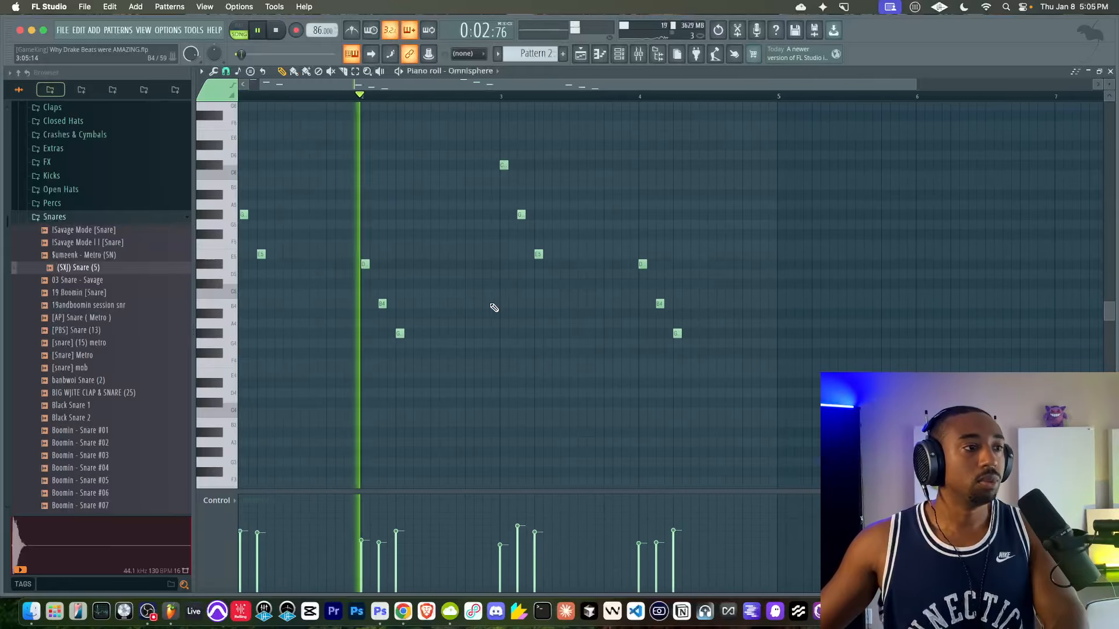
Place three more Pattern 2 clips on Playlist Track 2, starting at bar 5, to repeat the melody alongside the drums.
key("F5")
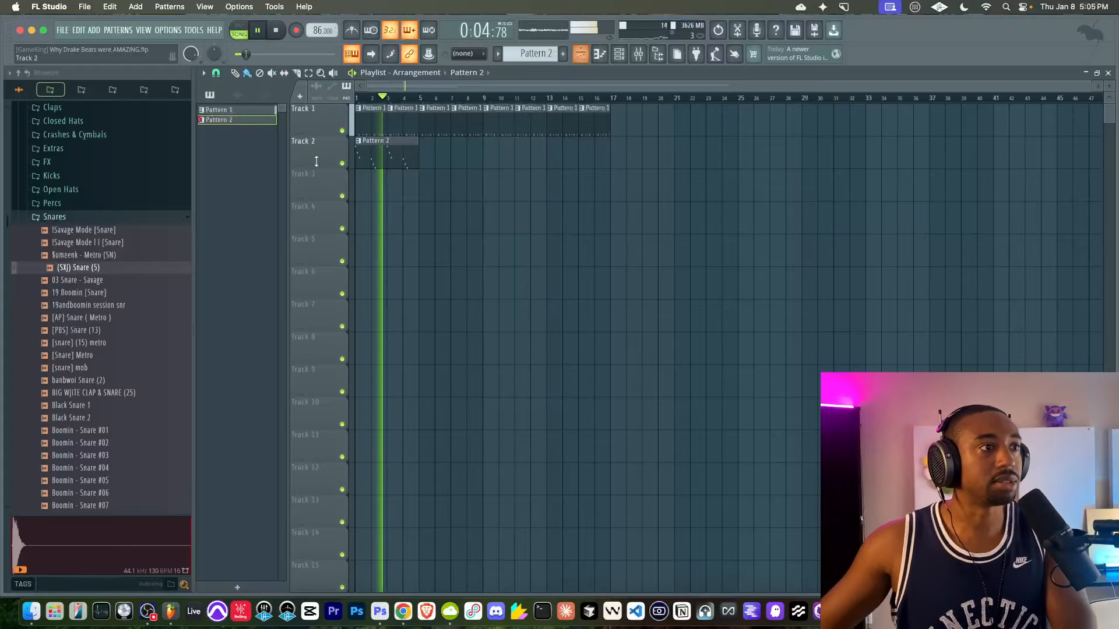
left_click(461, 153)
left_click_drag(461, 152, 445, 153)
left_click(492, 145)
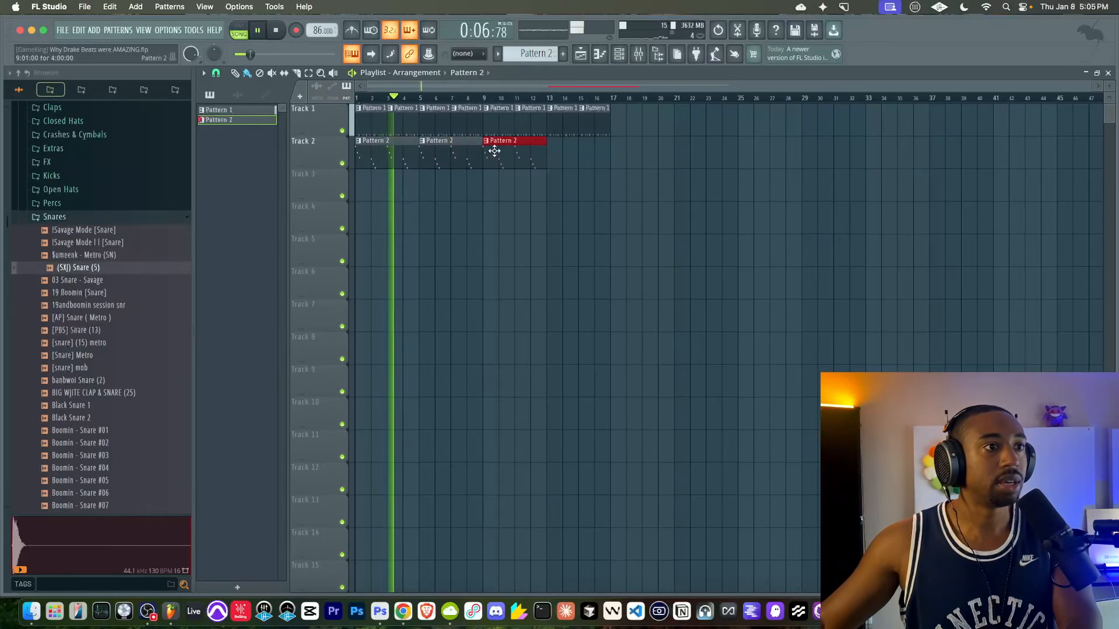
left_click(564, 148)
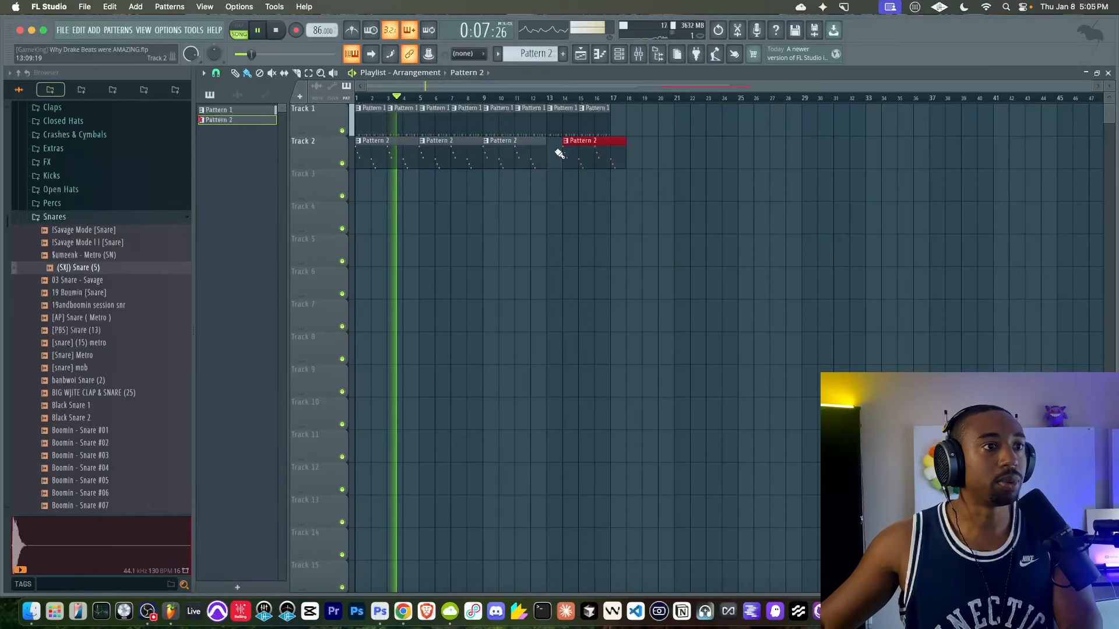
Set the Omnisphere channel volume to about 42% and reopen its notes in the piano roll.
left_click(618, 54)
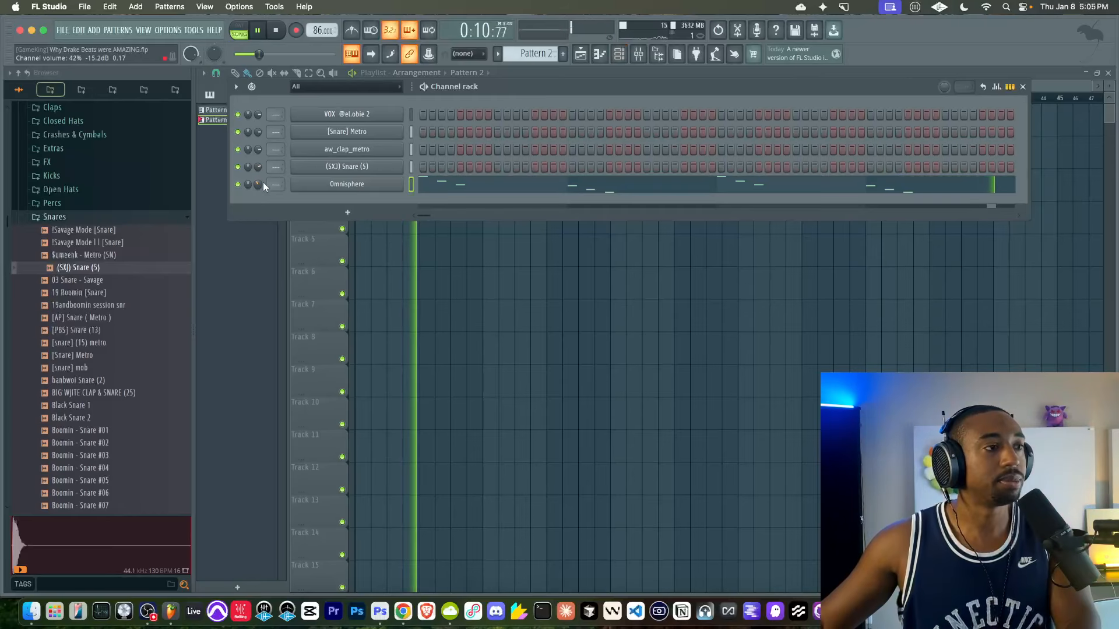
left_click(385, 187)
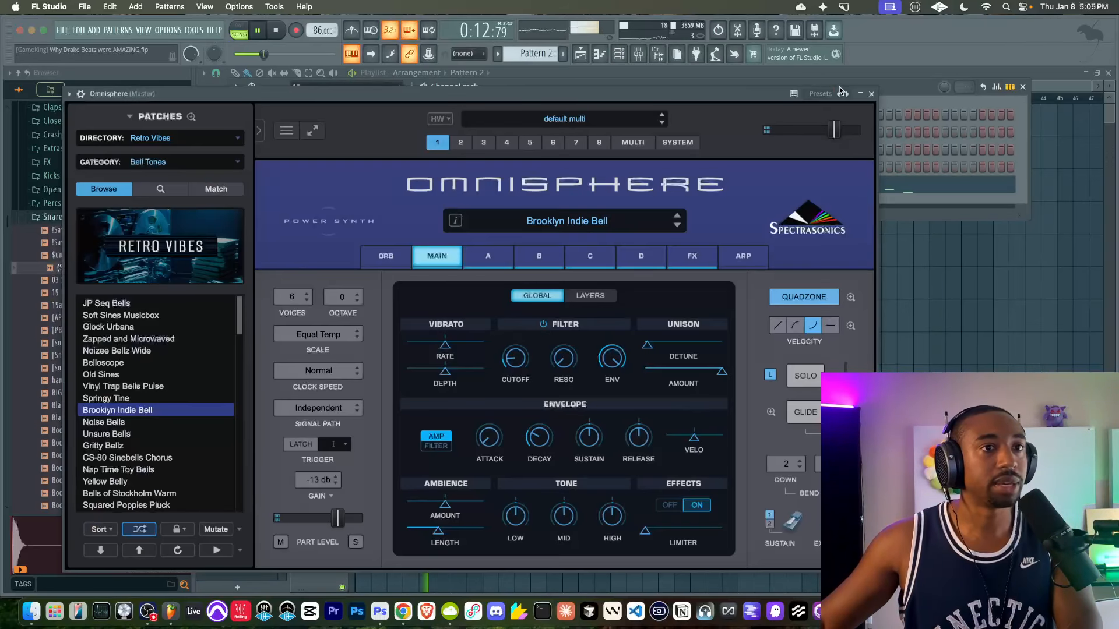
left_click(872, 96)
left_click(494, 191)
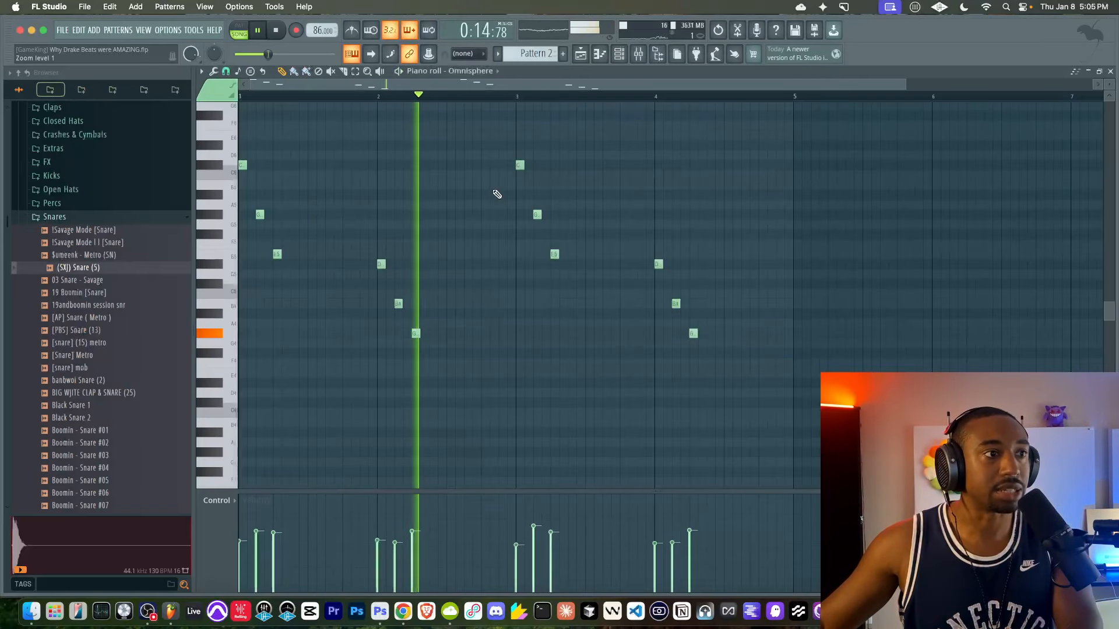
Record extra C#5, E5 and G#4 bell notes at the ends of bars 1 and 2 in Pattern 2.
key("space")
key("ctrl+s")
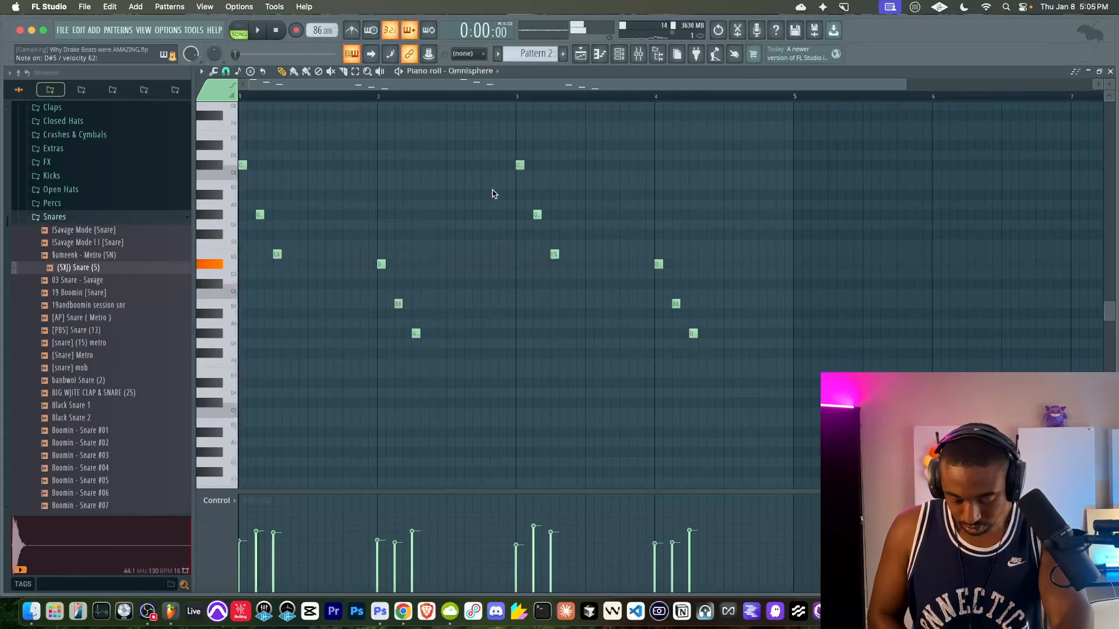
key("space")
key("space")
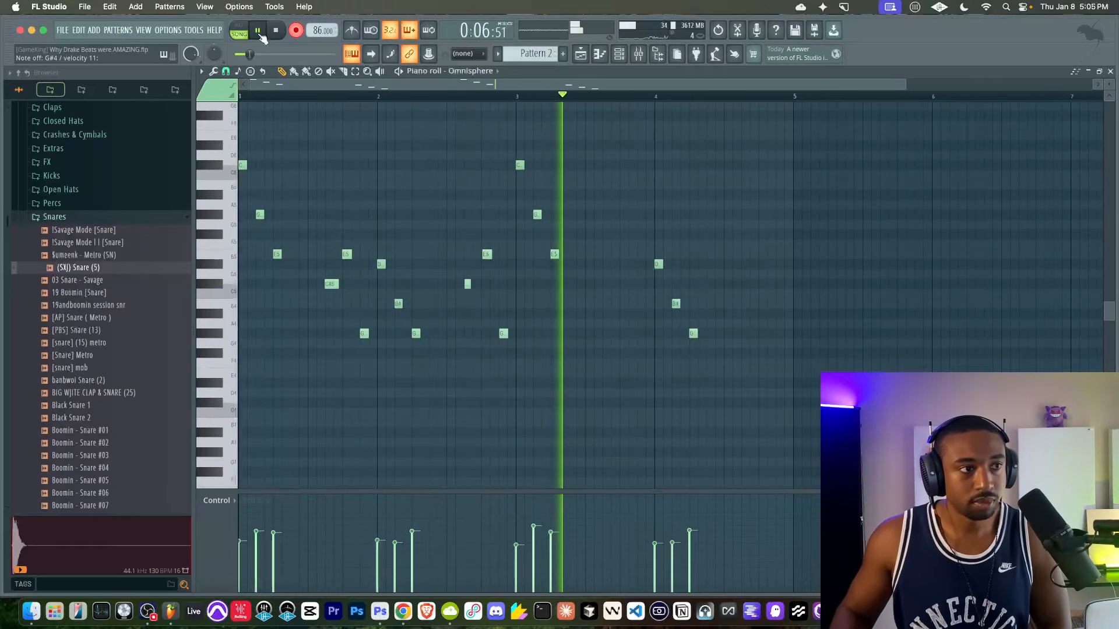
Stop recording, delete the three new notes at the end of bar 1 and snap the new bar 2 notes to the grid.
key("super+z")
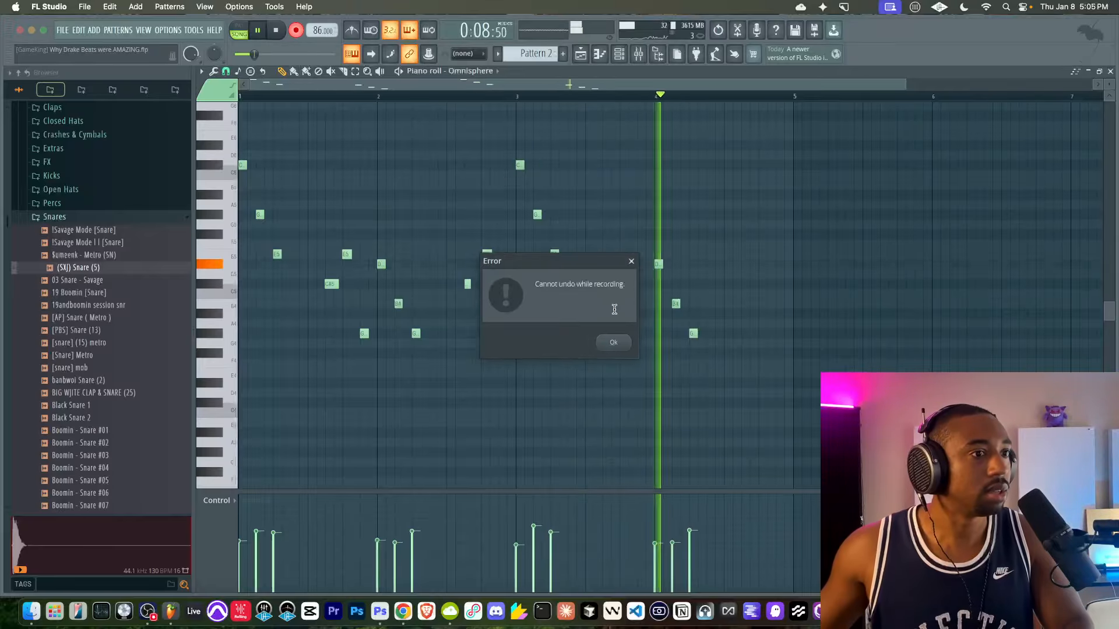
left_click(600, 342)
key("space")
left_click_drag(313, 199, 367, 339)
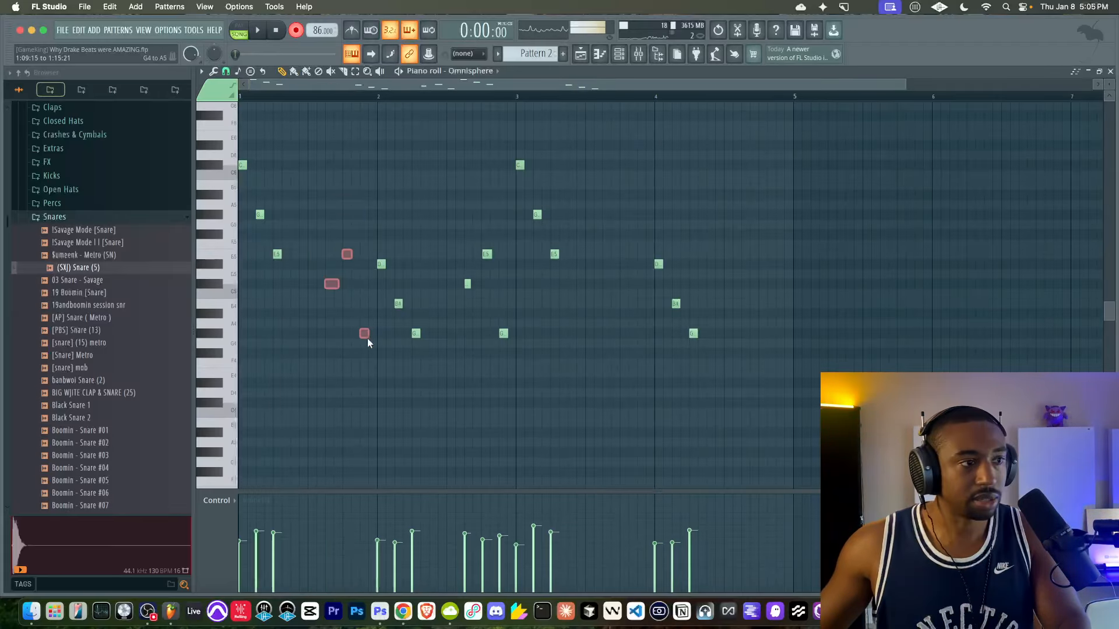
Copy the three added notes from the end of bar 2 to the end of bar 4 during playback.
key("space")
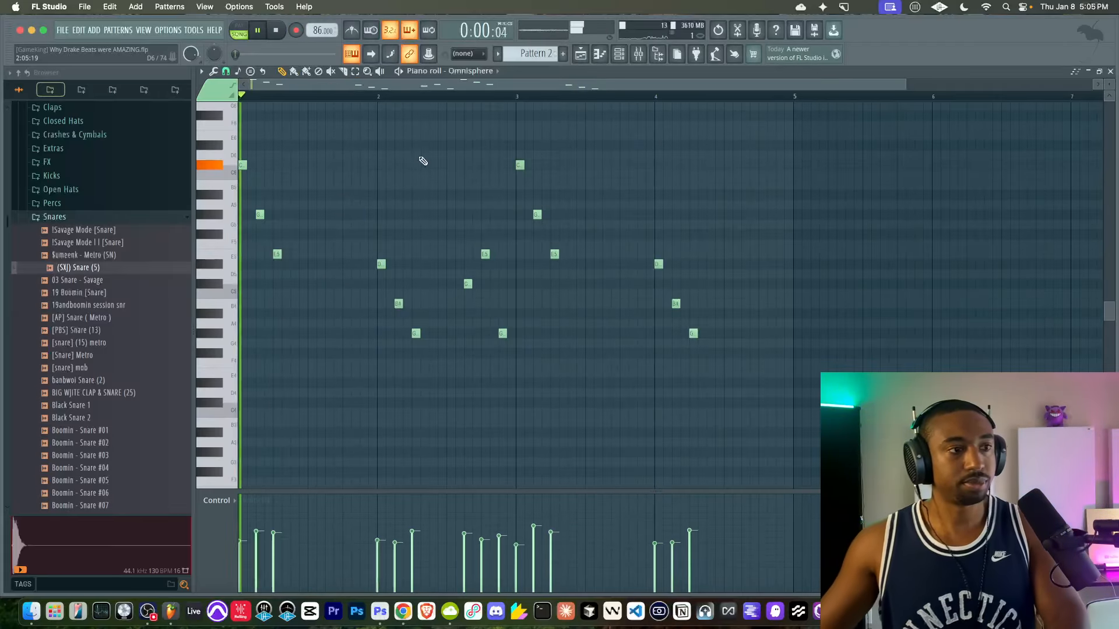
left_click_drag(539, 379, 466, 229)
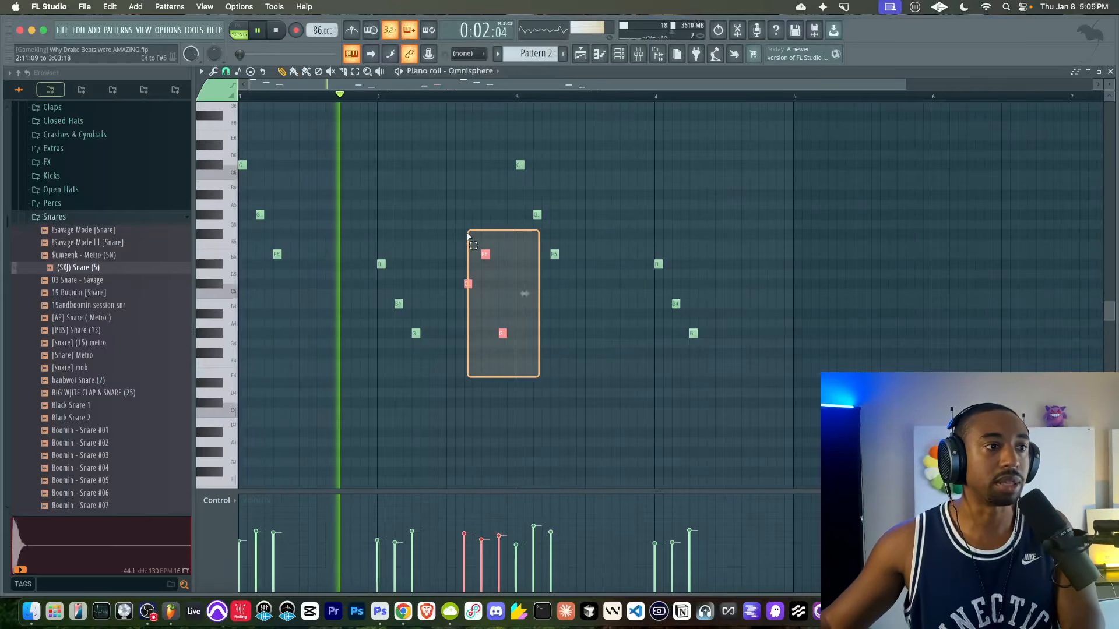
left_click_drag(472, 283, 748, 290, "shift")
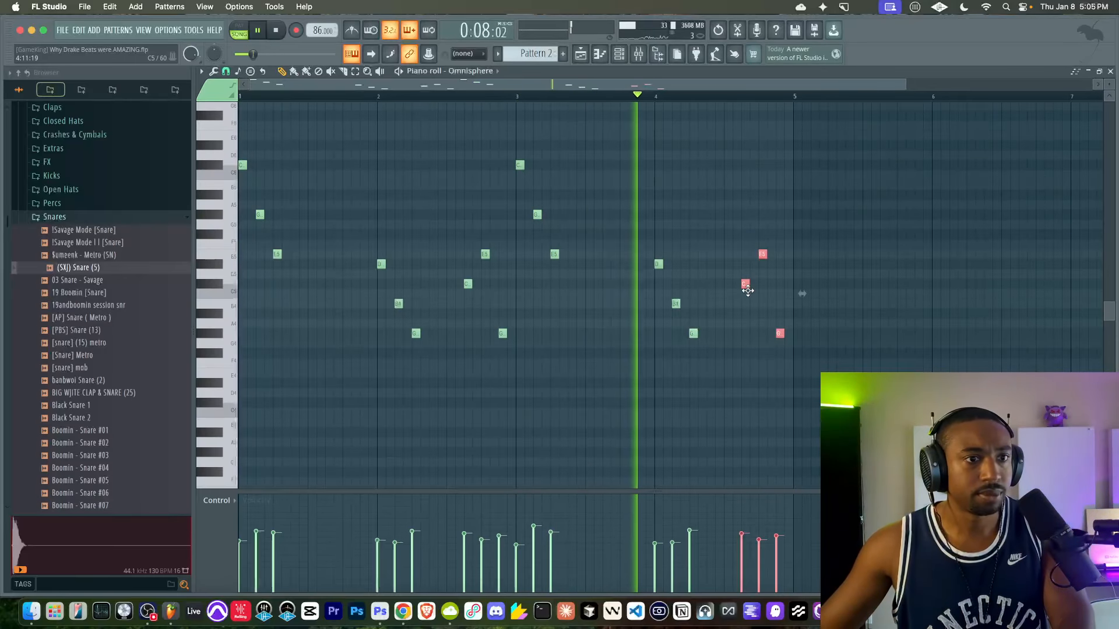
Reopen Omnisphere, try the Noise Bells patch, return to Brooklyn Indie Bell and stop playback.
left_click(656, 56)
left_click(344, 191)
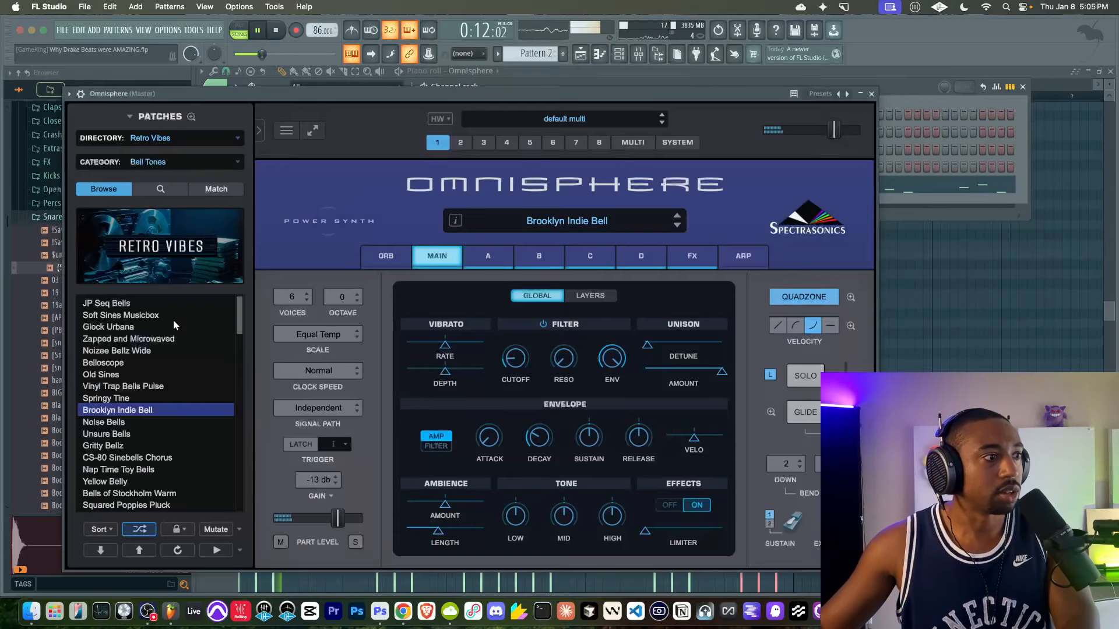
left_click(131, 423)
left_click(130, 411)
key("space")
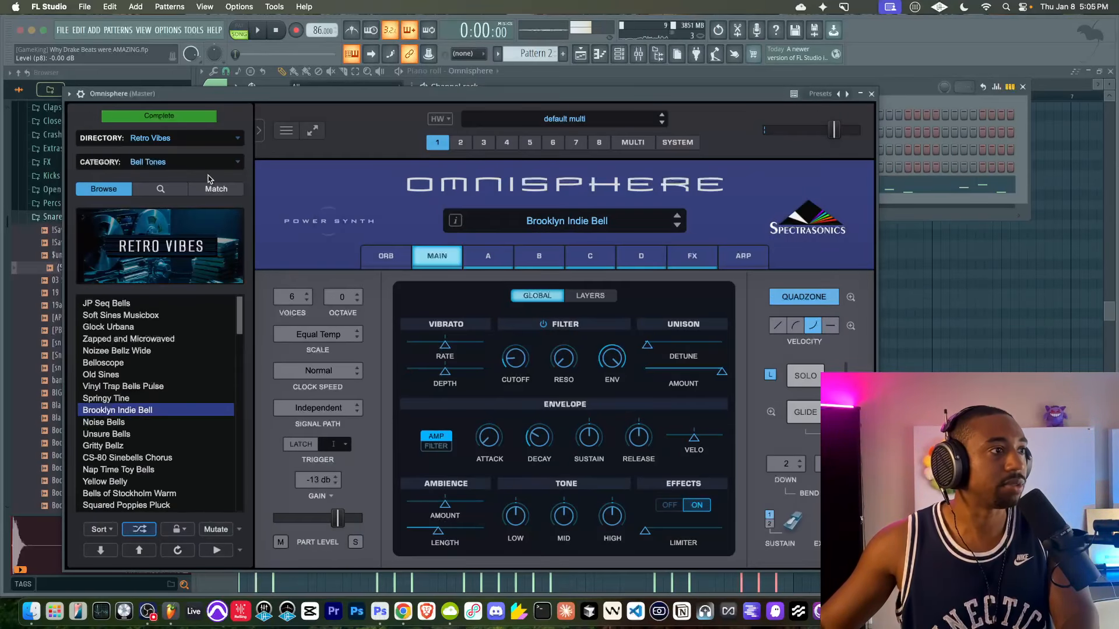
Match patches similar to Brooklyn Indie Bell, load Operator Bell from the results and play it with the beat.
left_click(216, 189)
left_click(144, 315)
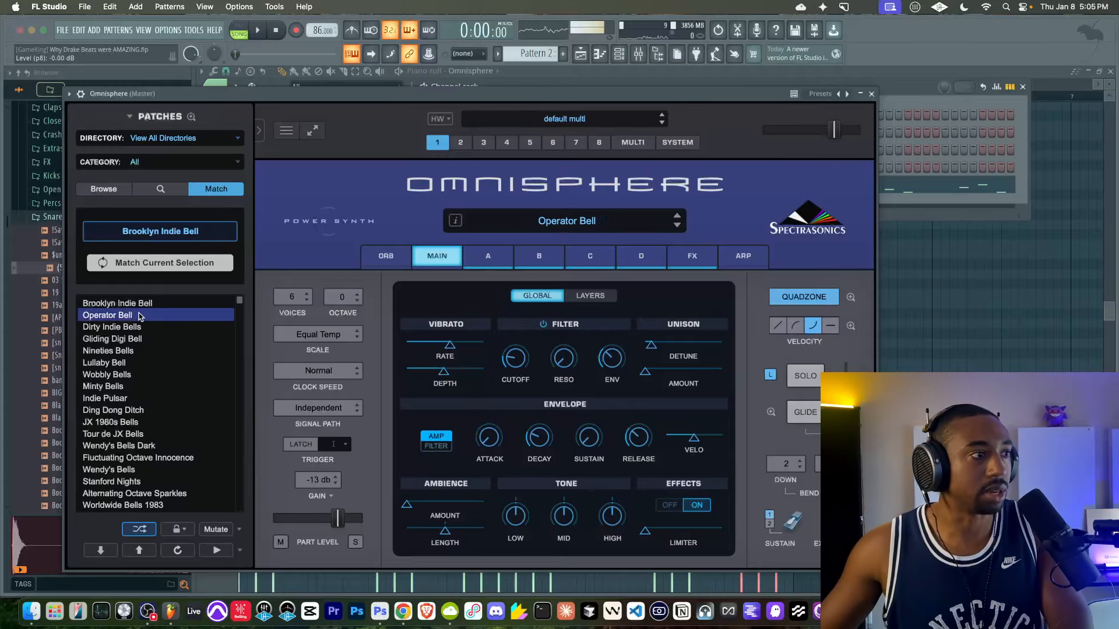
key("space")
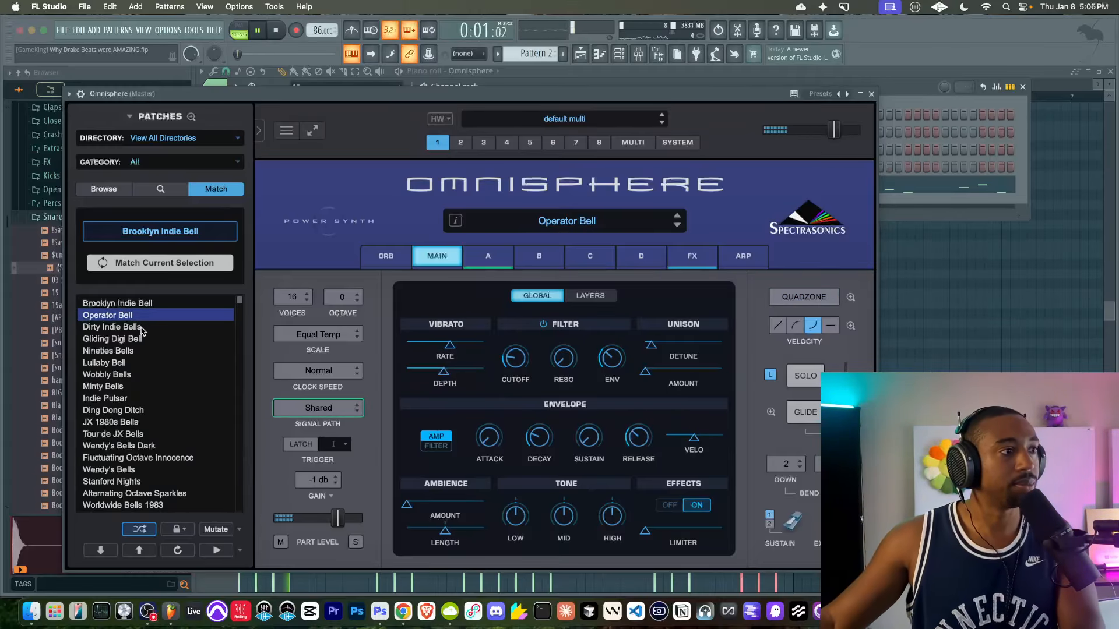
Audition the matched patches Dirty Indie Bells, Gliding Digi Bell, Lullaby Bell, Nineties Bells and Wobbly Bells against the playing beat.
left_click(142, 327)
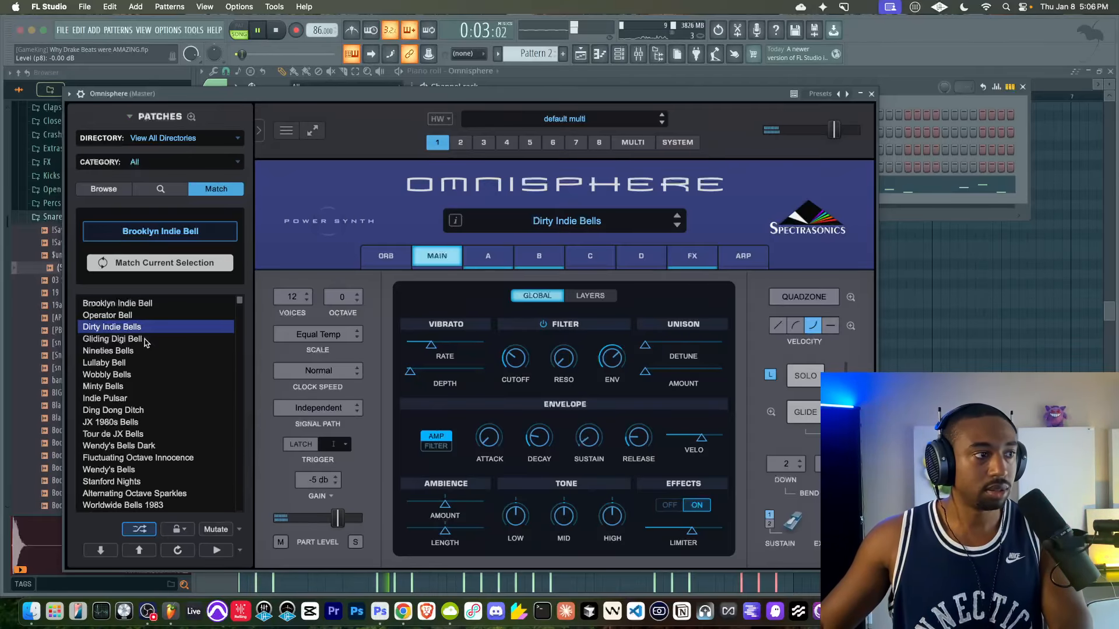
left_click(144, 339)
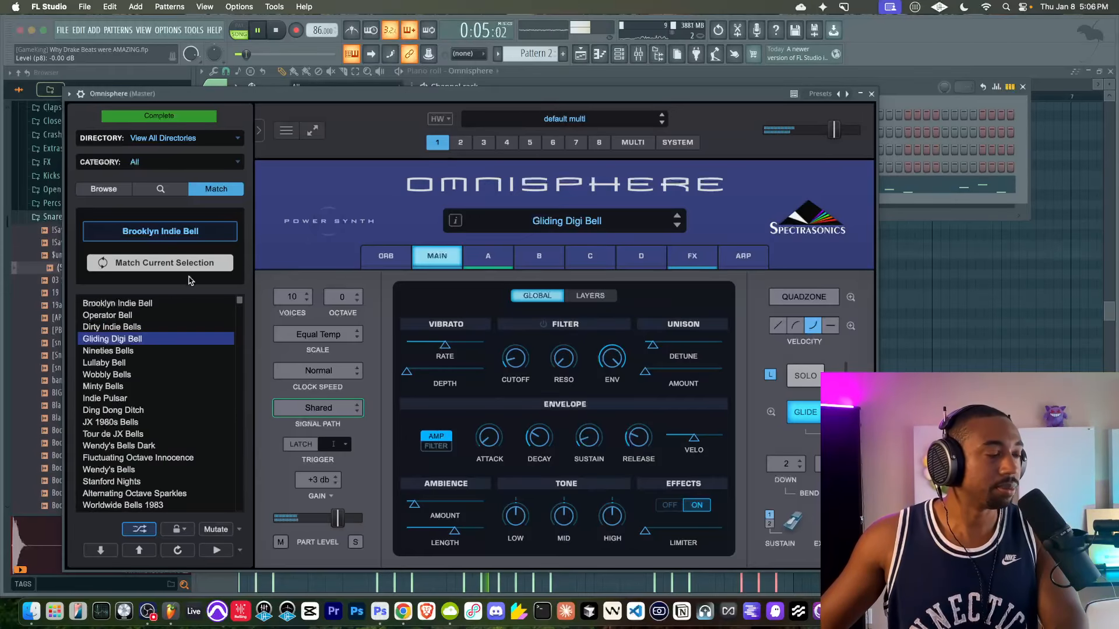
left_click(140, 363)
left_click(140, 351)
left_click(132, 377)
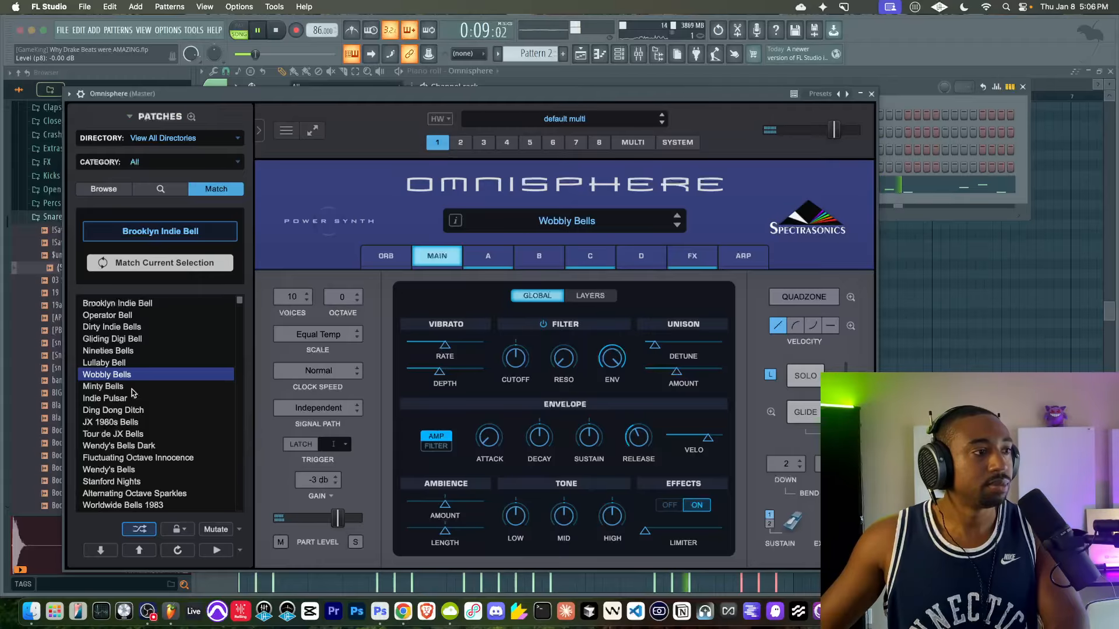
Limit the matched patches to the Retro Vibes directory, load Fluctuating Octave Innocence and return to the playlist.
left_click(177, 137)
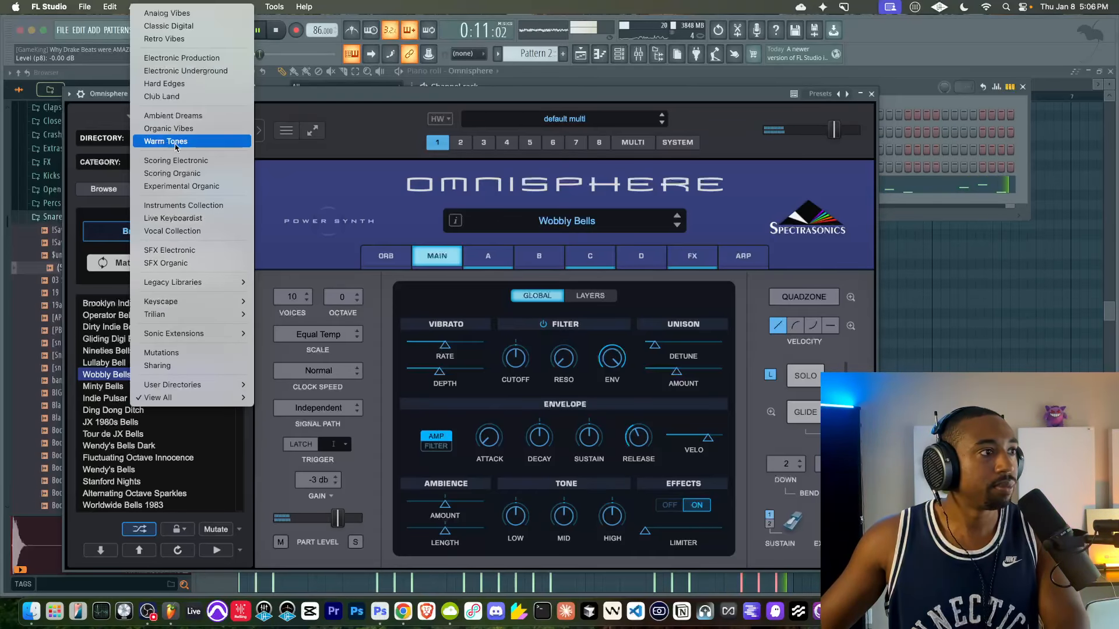
left_click(169, 38)
left_click(140, 398)
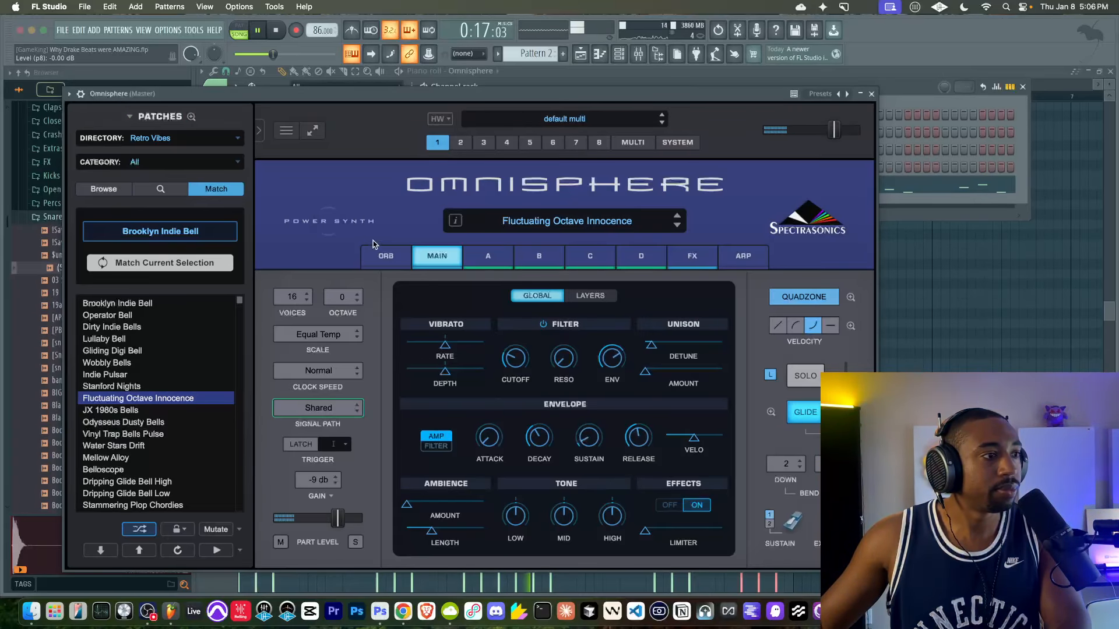
left_click(871, 96)
left_click(580, 54)
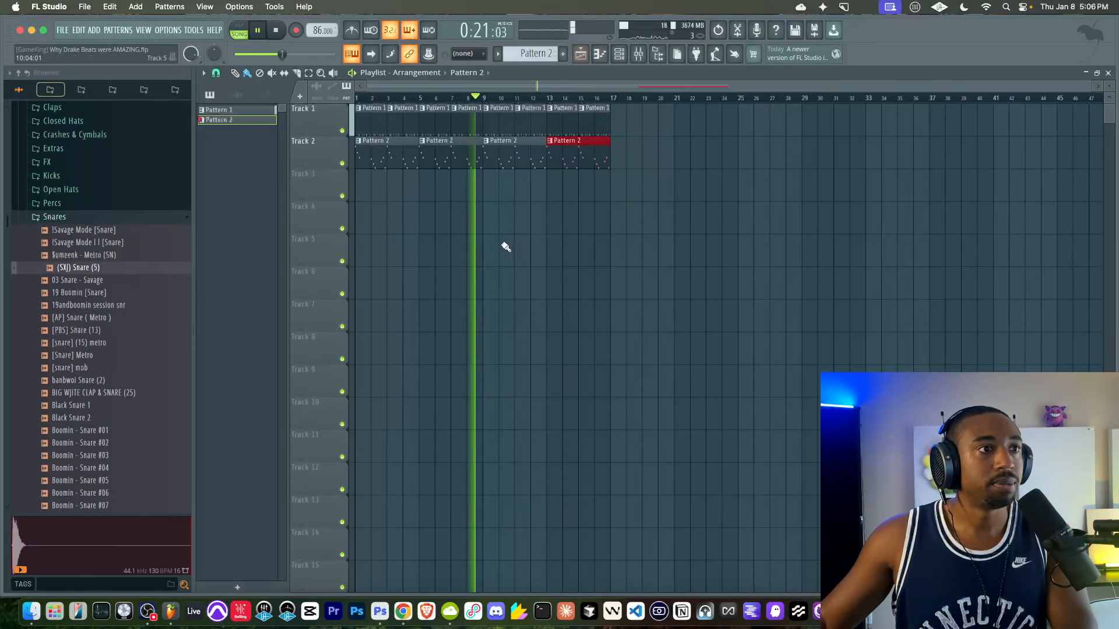
left_click(502, 186, "super")
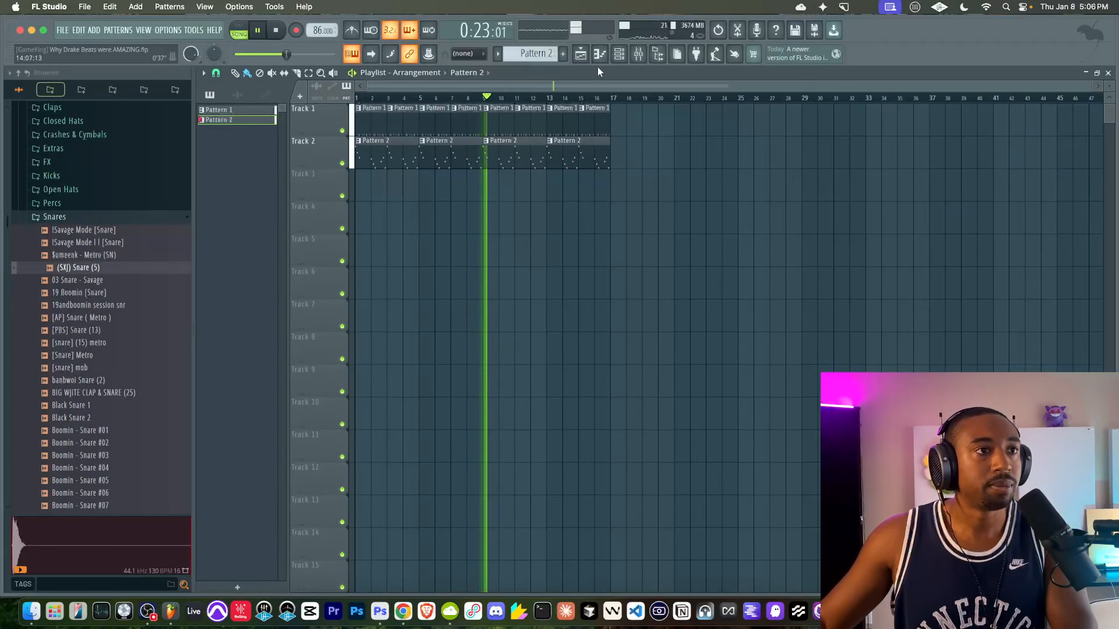
Add the Half Speeder effect to the empty first slot of Omnisphere's common FX rack with its mix at about 67%.
left_click(618, 55)
key("space")
left_click(357, 182)
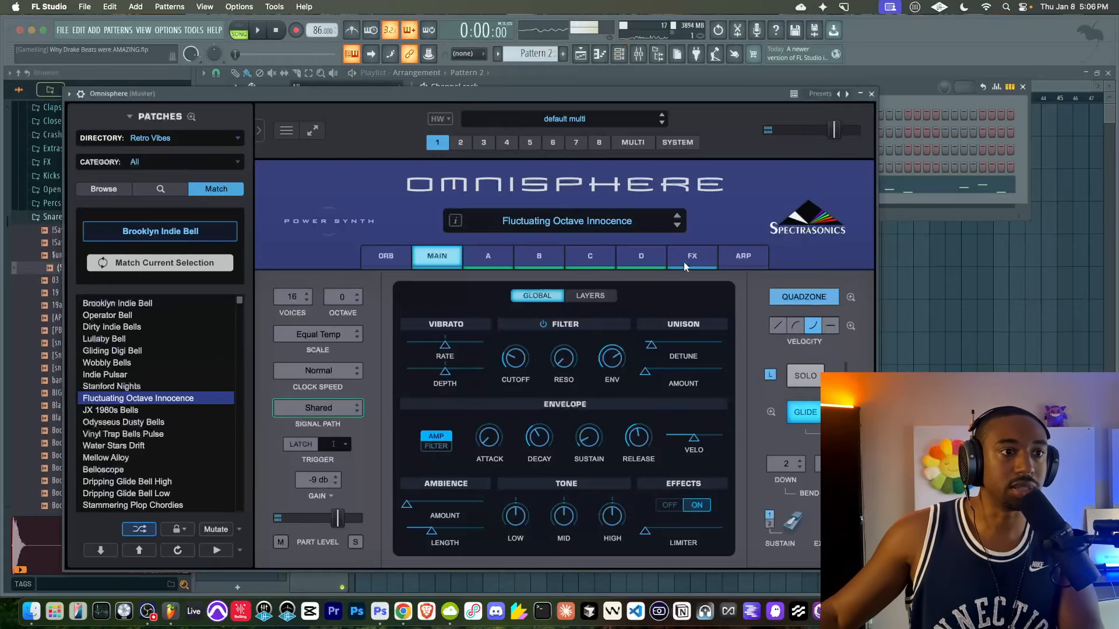
left_click(686, 263)
left_click(366, 318)
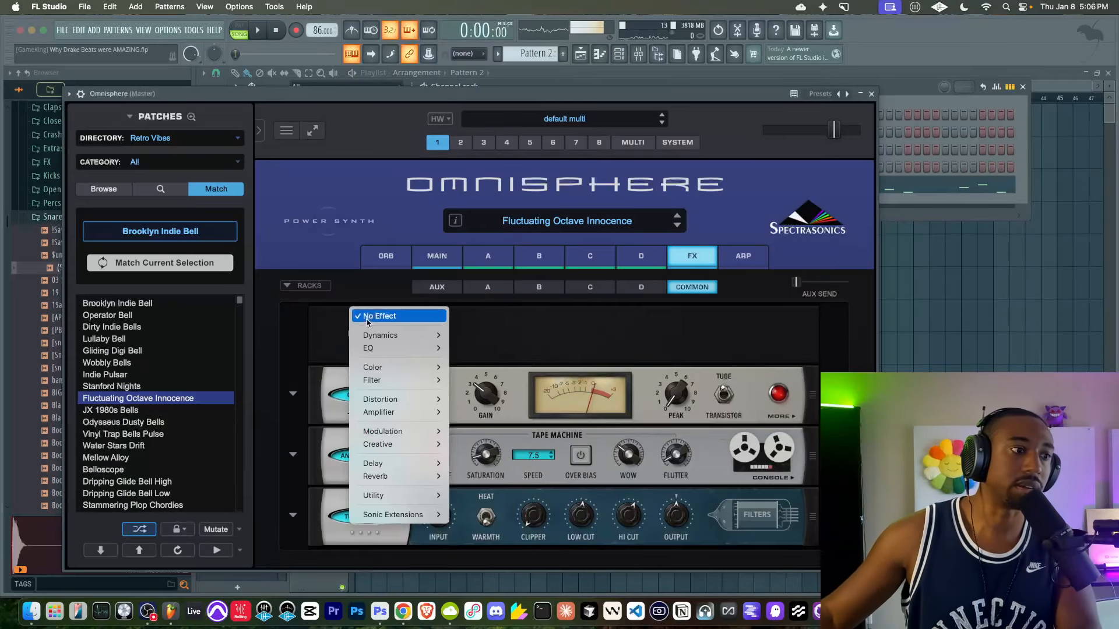
mouse_move(433, 444)
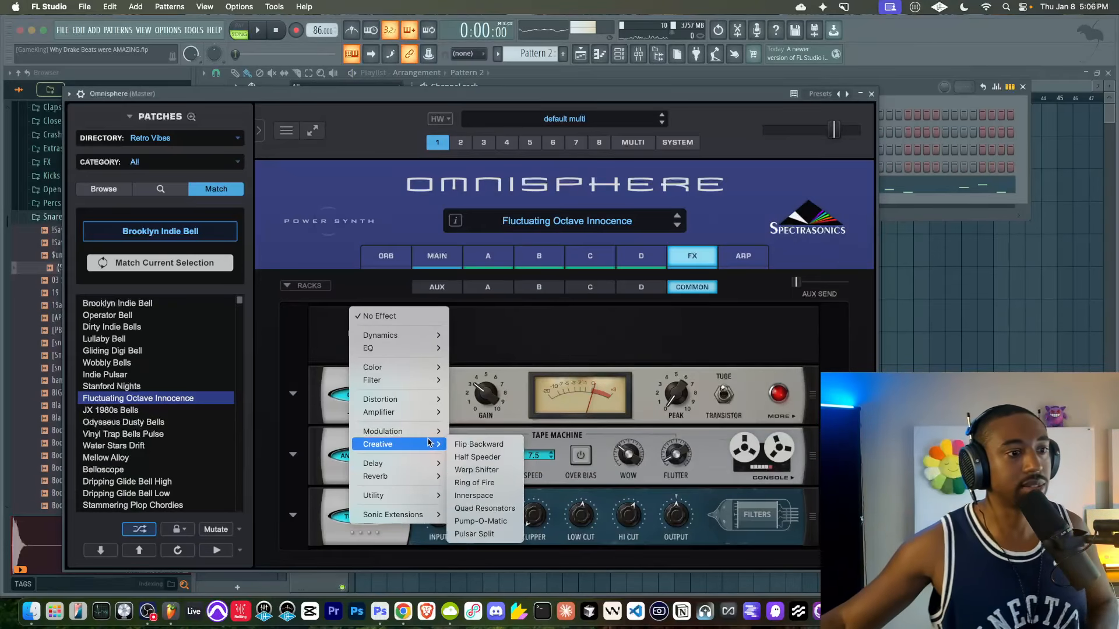
left_click(498, 457)
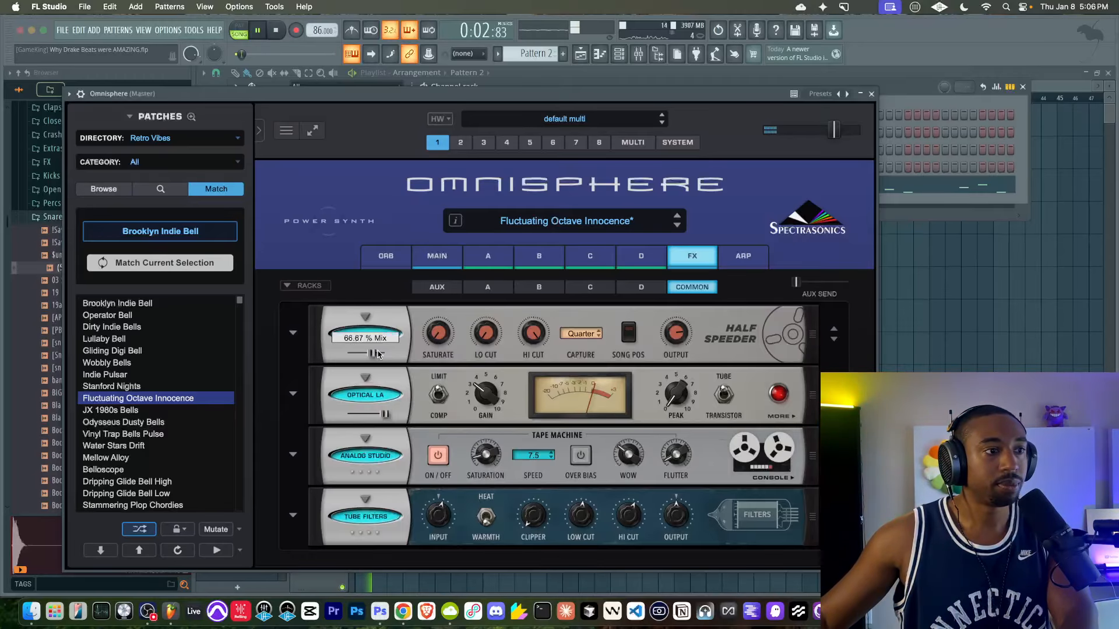
left_click(871, 94)
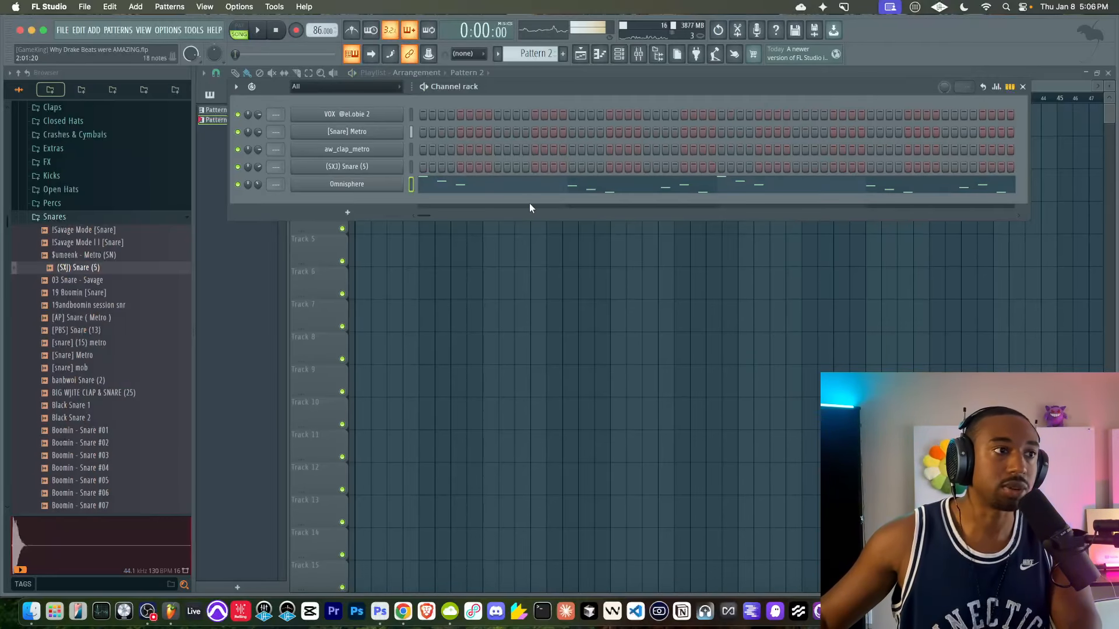
Transpose all notes of the Omnisphere melody up one octave and play the beat.
left_click(497, 188)
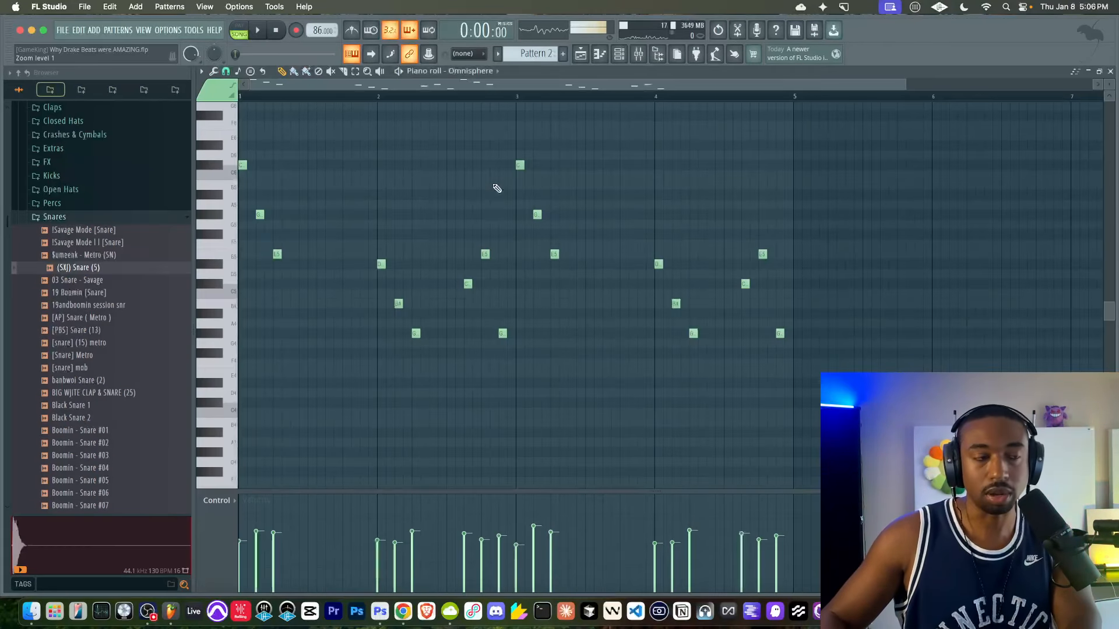
key("ctrl+Up")
key("space")
key("F6")
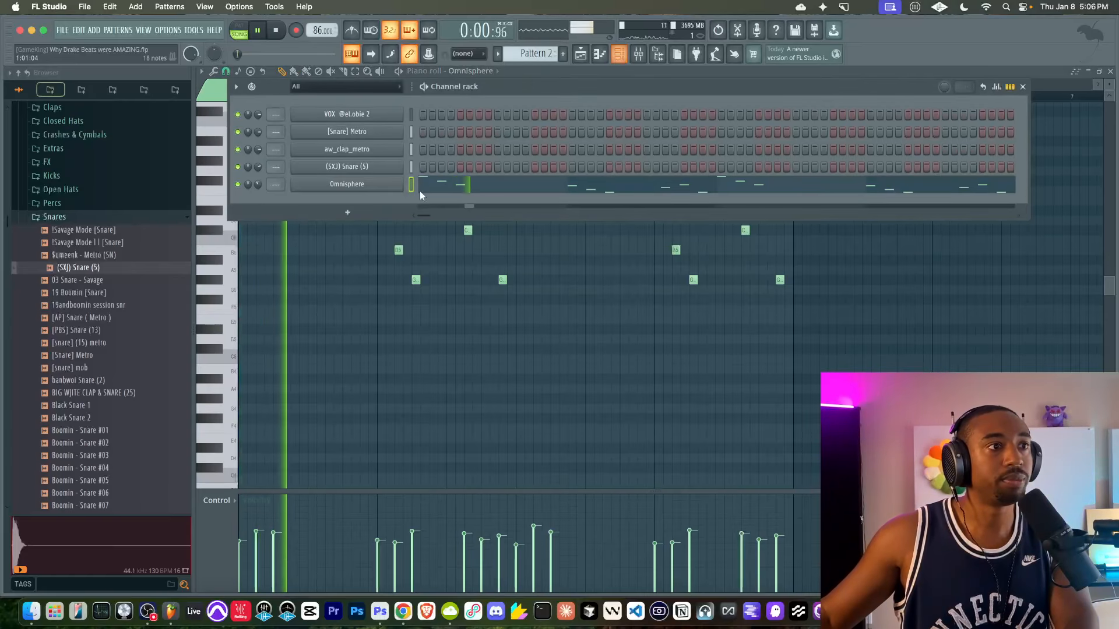
Reopen Omnisphere and readjust the Half Speeder mix amount while the beat plays from the start.
left_click(350, 185)
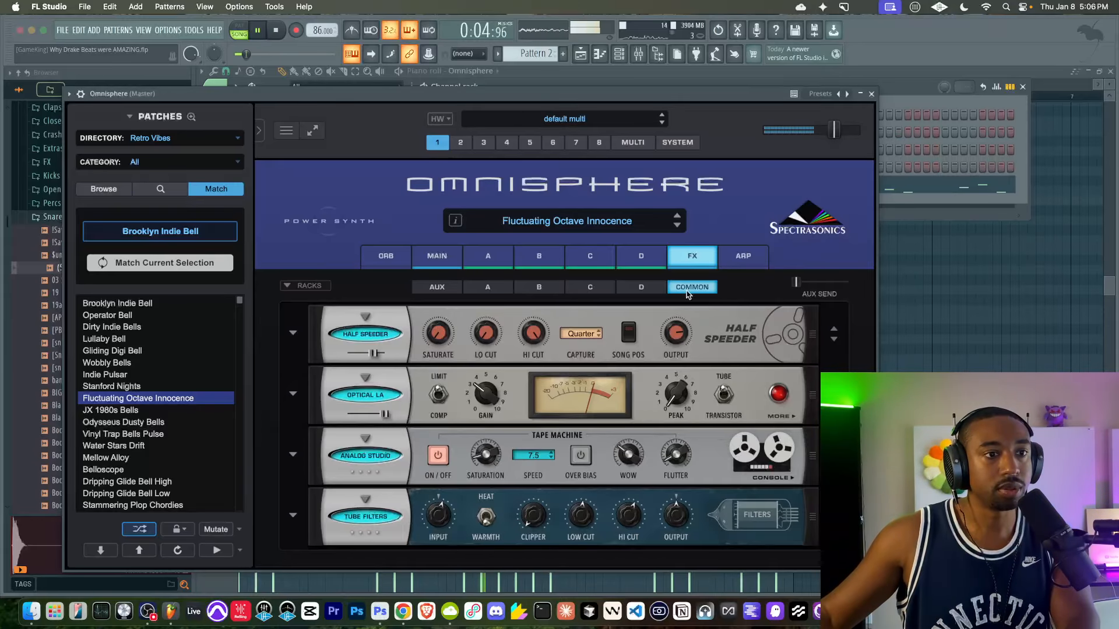
key("space")
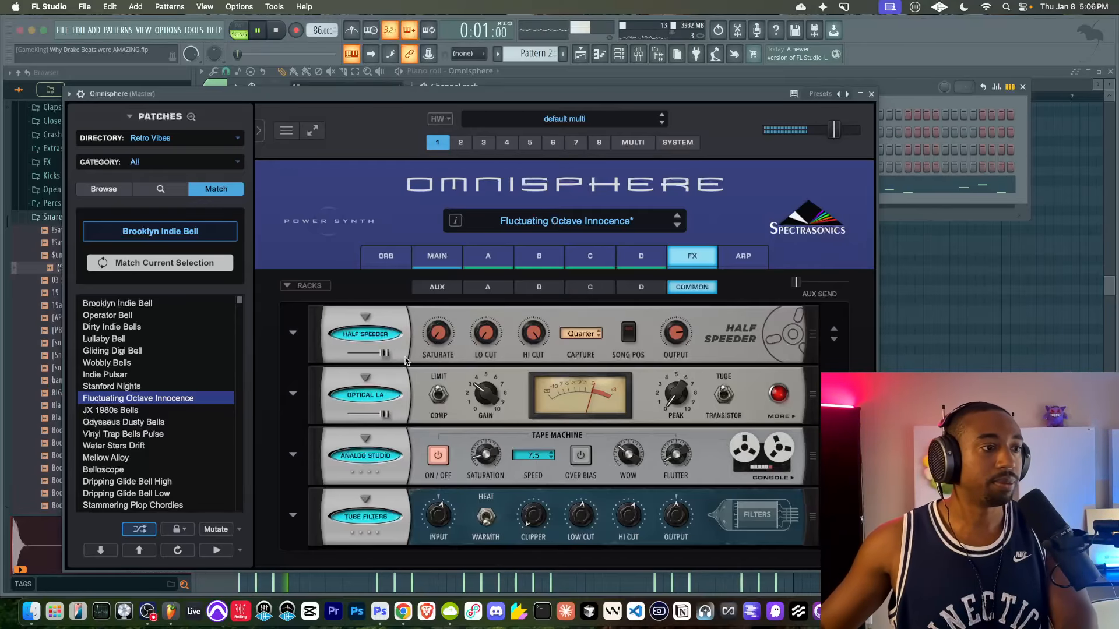
left_click_drag(393, 358, 355, 358)
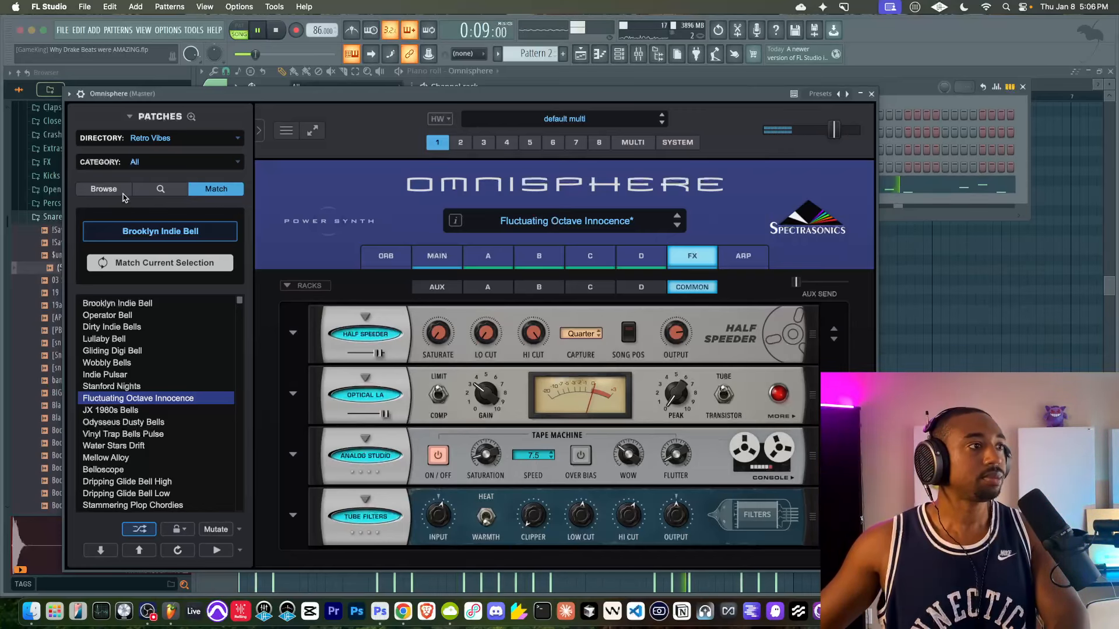
Browse the Bell Tones patches in the Retro Vibes directory, close Omnisphere and return to the playlist.
left_click(104, 189)
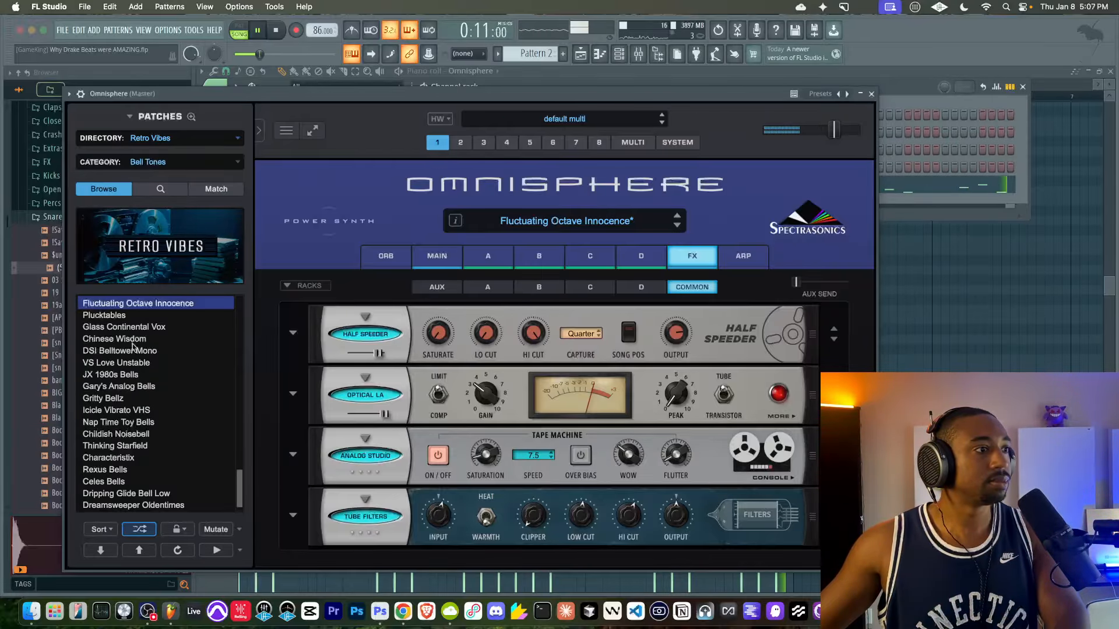
scroll(133, 349, "up", 15)
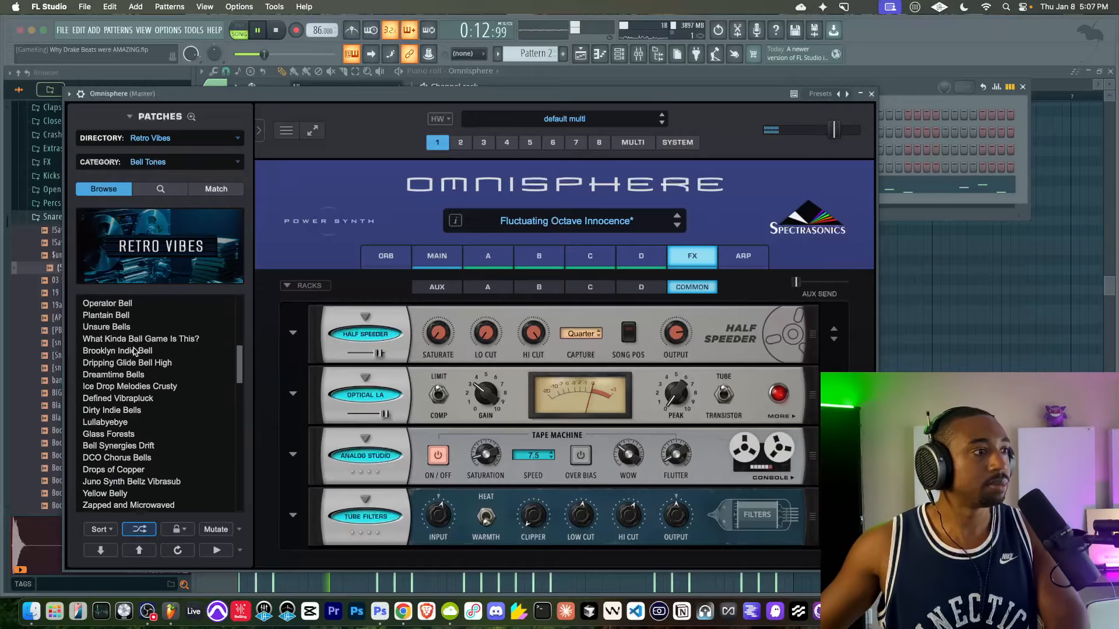
scroll(134, 349, "up", 5)
left_click(871, 93)
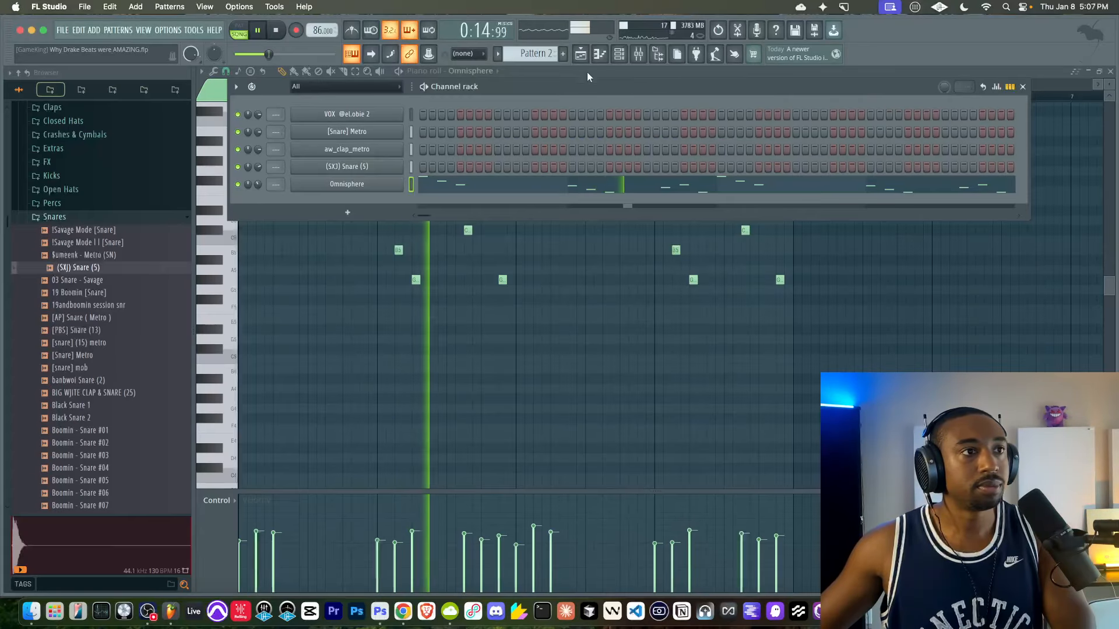
key("F5")
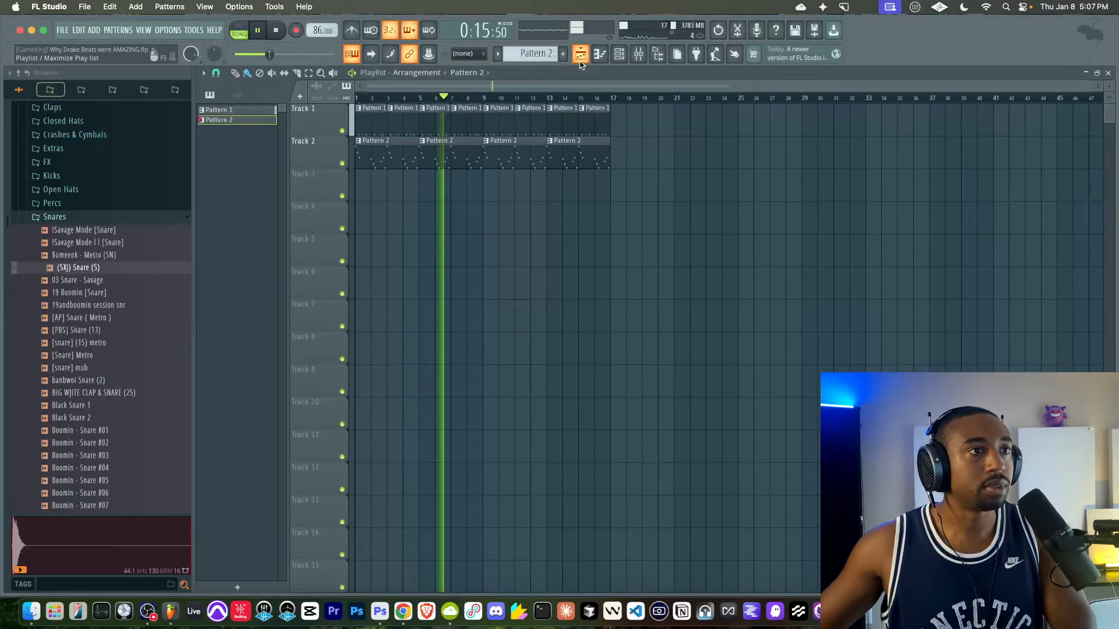
Find the [Kick] Metro sample in the Kicks folder and load it into a new channel.
left_click(58, 217)
left_click(58, 176)
left_click(76, 208)
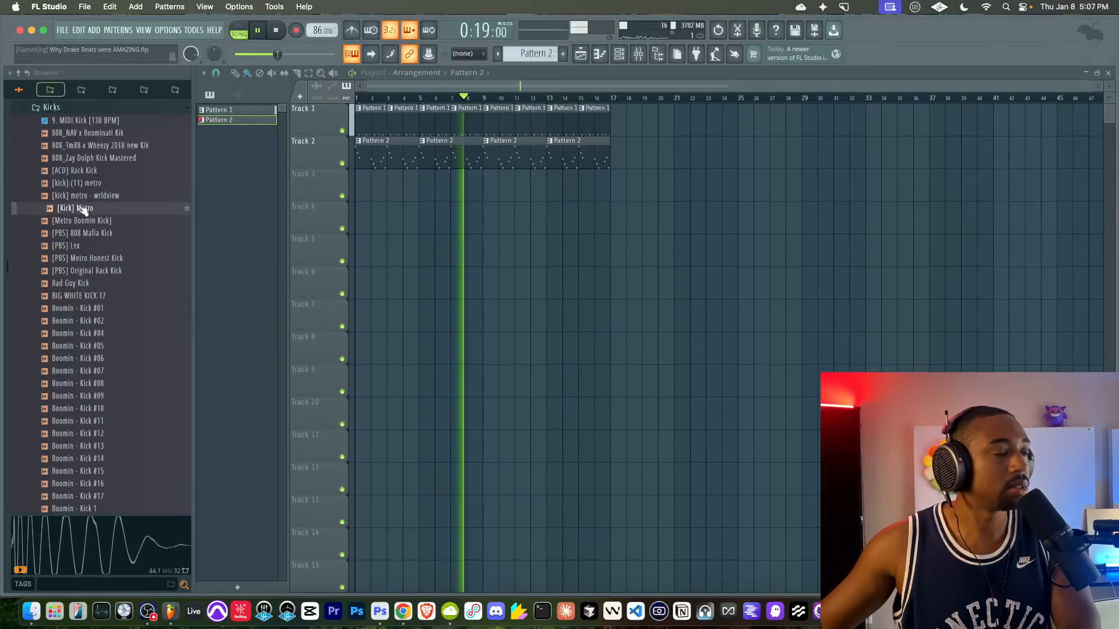
right_click(81, 208)
left_click(95, 223)
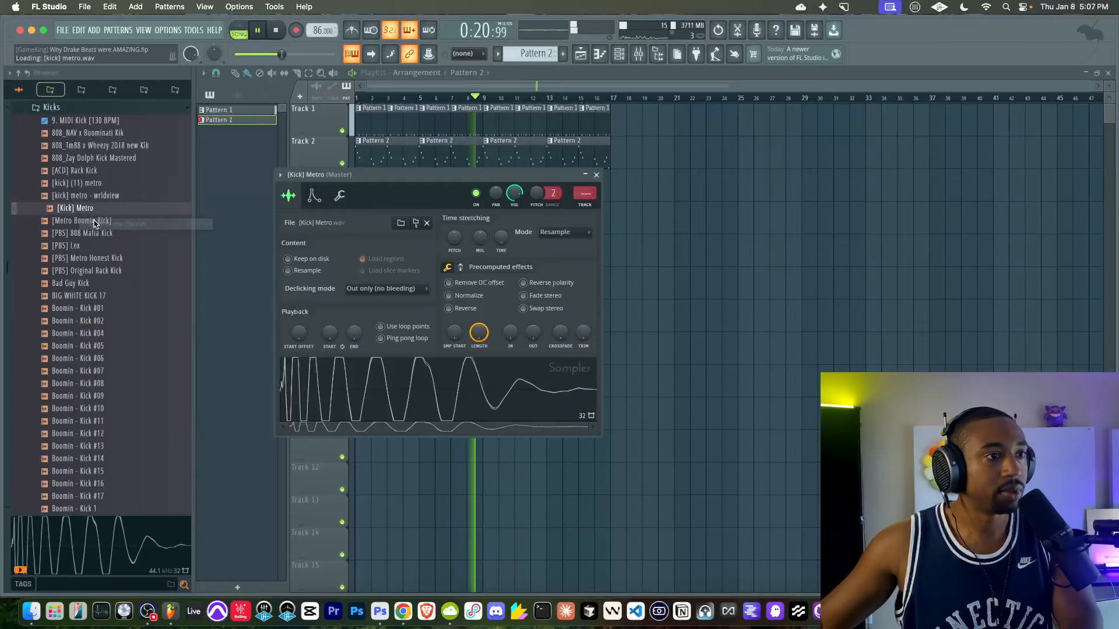
Create a new pattern and record an eight-bar kick performance into it with the metronome on.
key("F6")
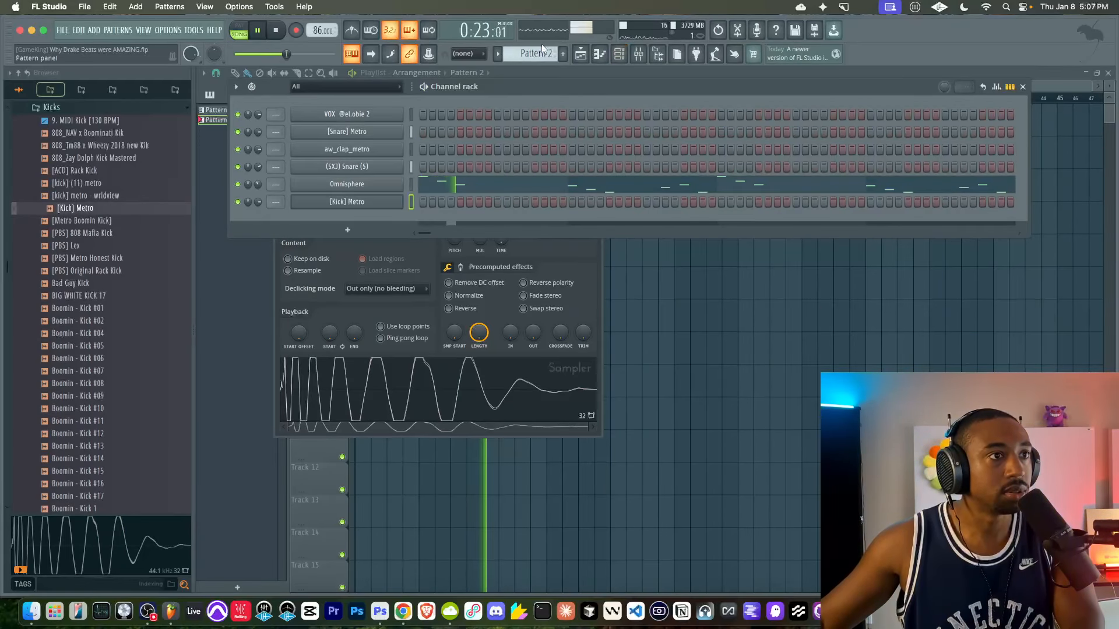
key("F4")
key("space")
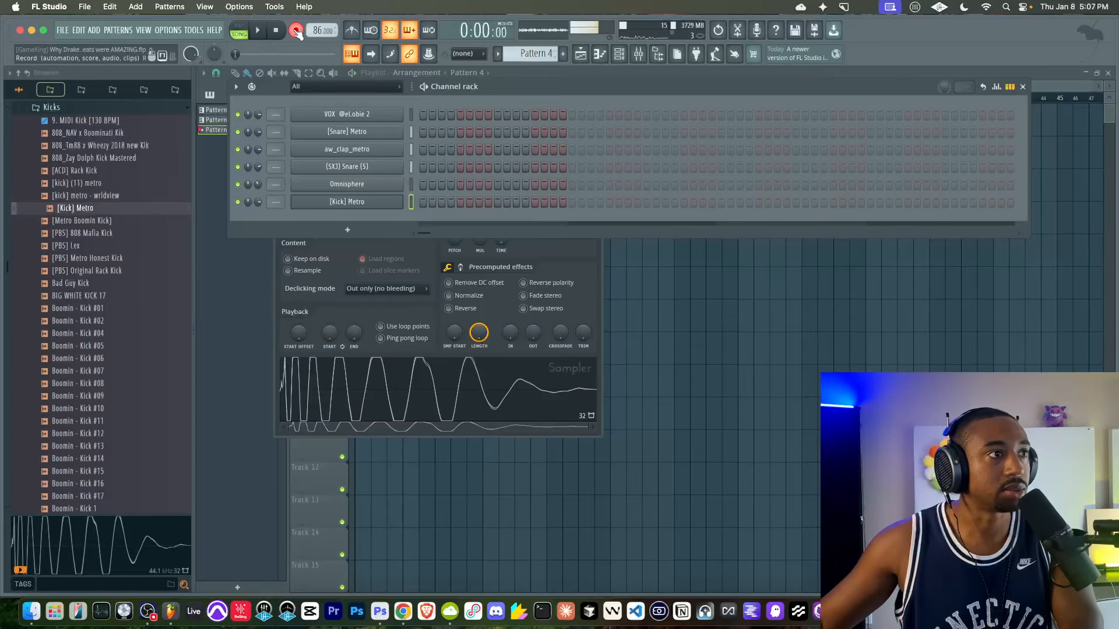
left_click(724, 387)
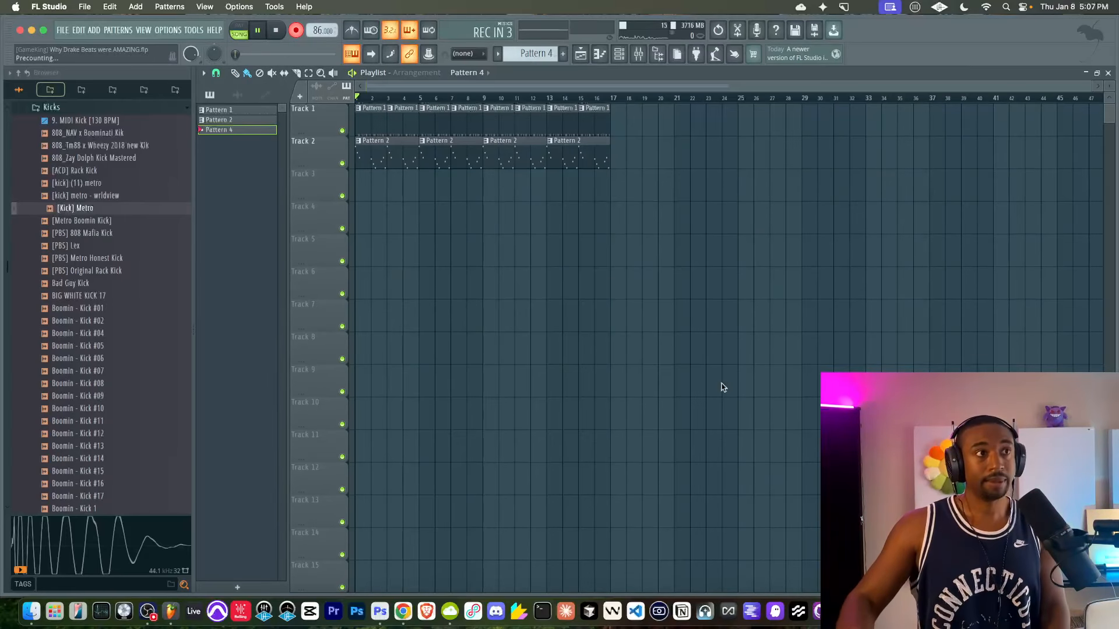
left_click(351, 32)
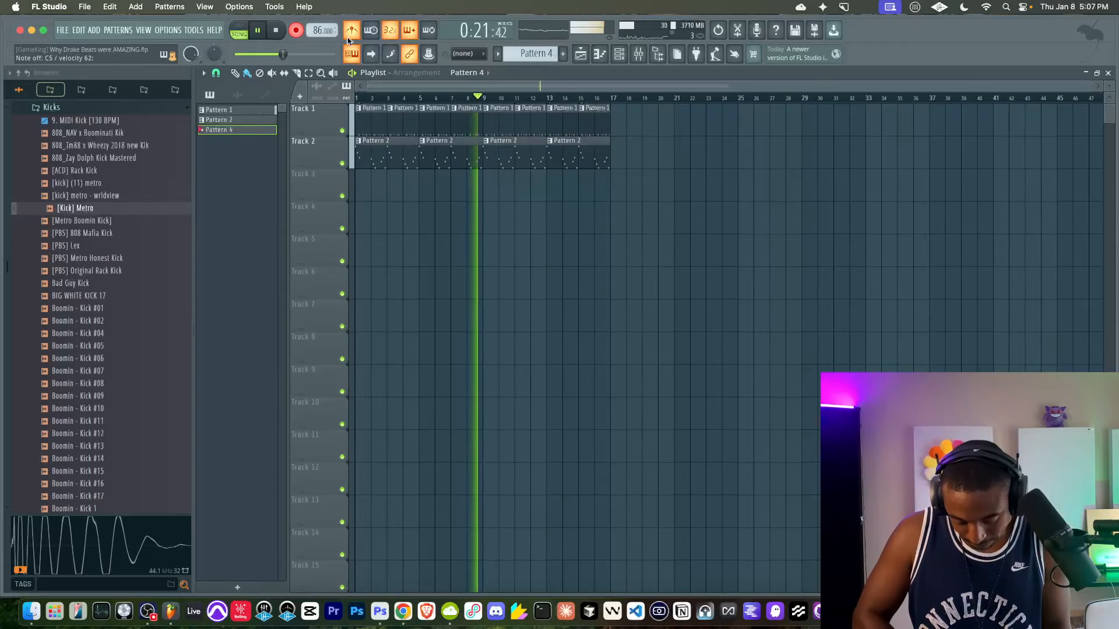
key("space")
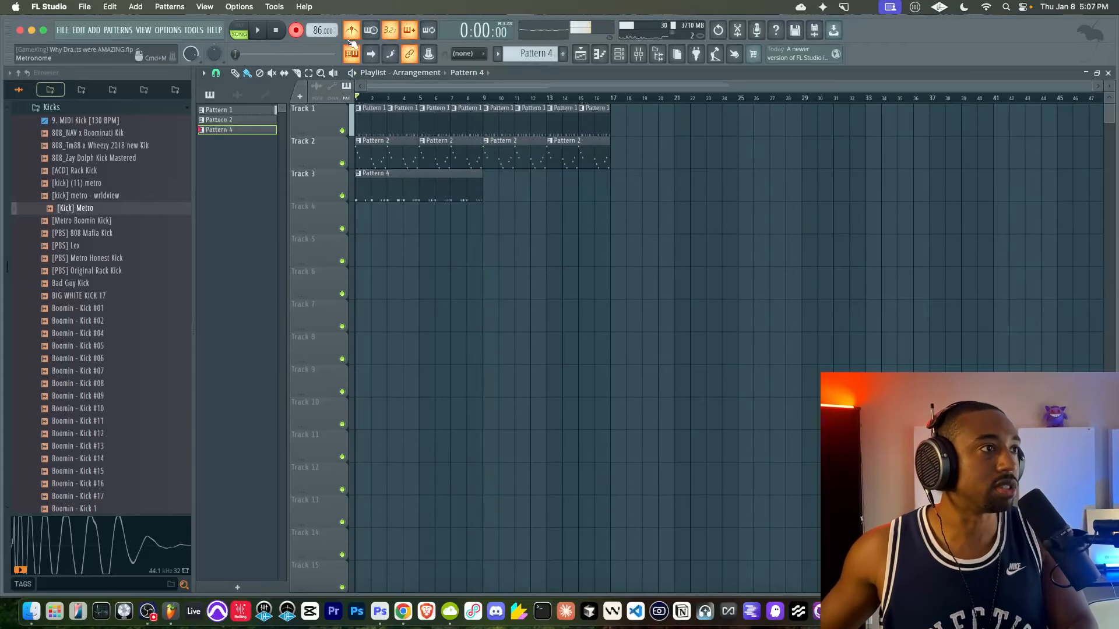
left_click(296, 32)
Check the recorded kick notes in the piano roll, and play the arrangement with the metronome off.
double_click(394, 187)
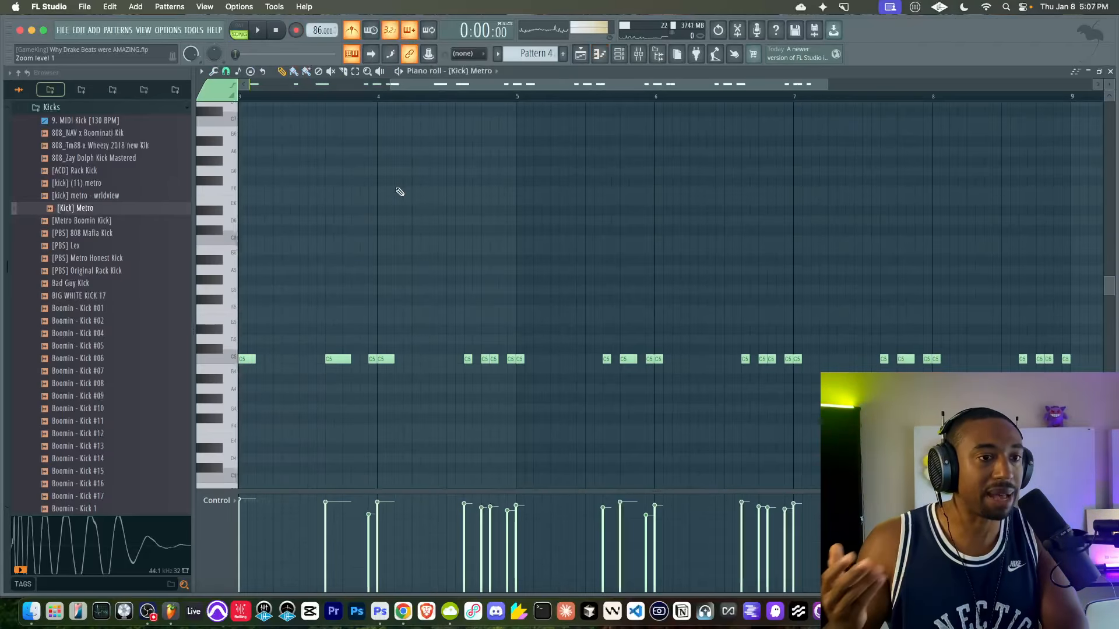
left_click(1109, 74)
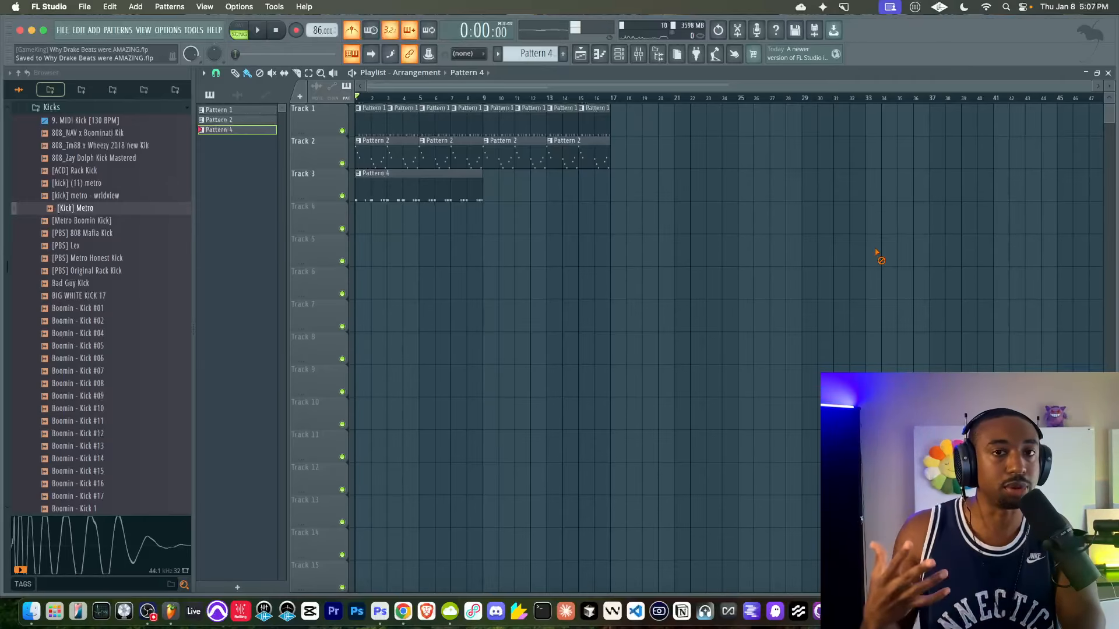
key("space")
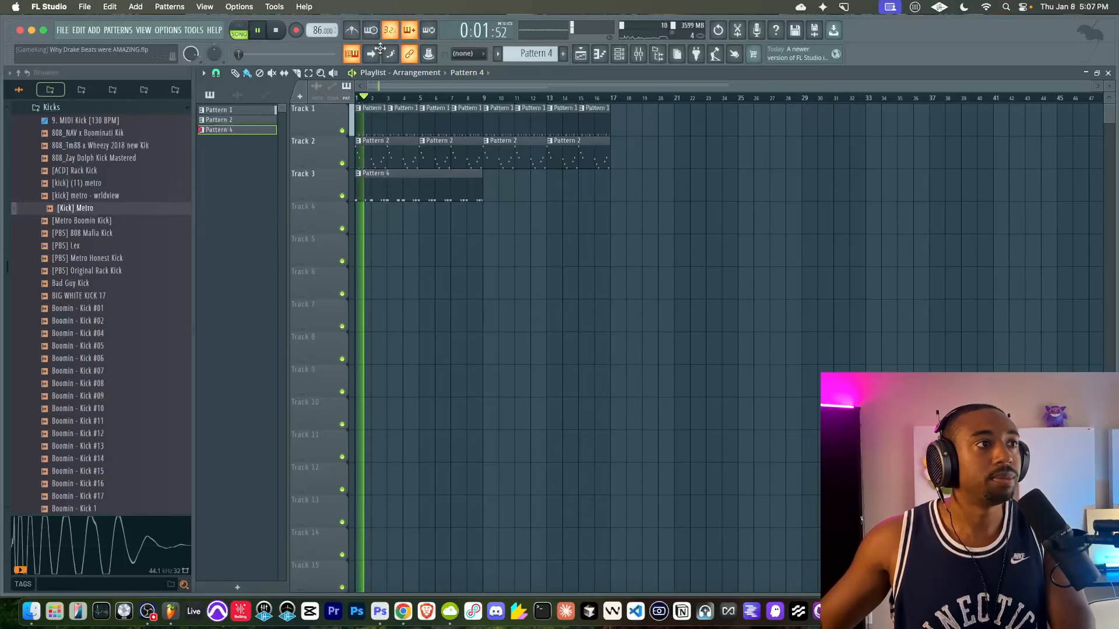
Create another empty pattern and duplicate the kick clip on Track 3 to fill bars 9 to 16.
key("F6")
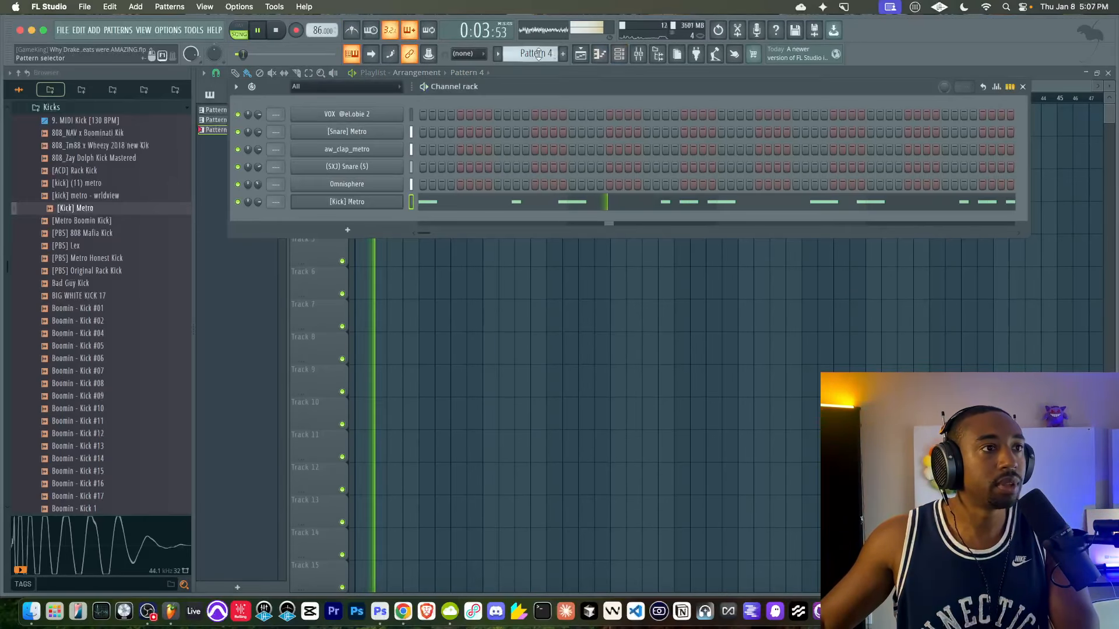
key("F4")
key("F6")
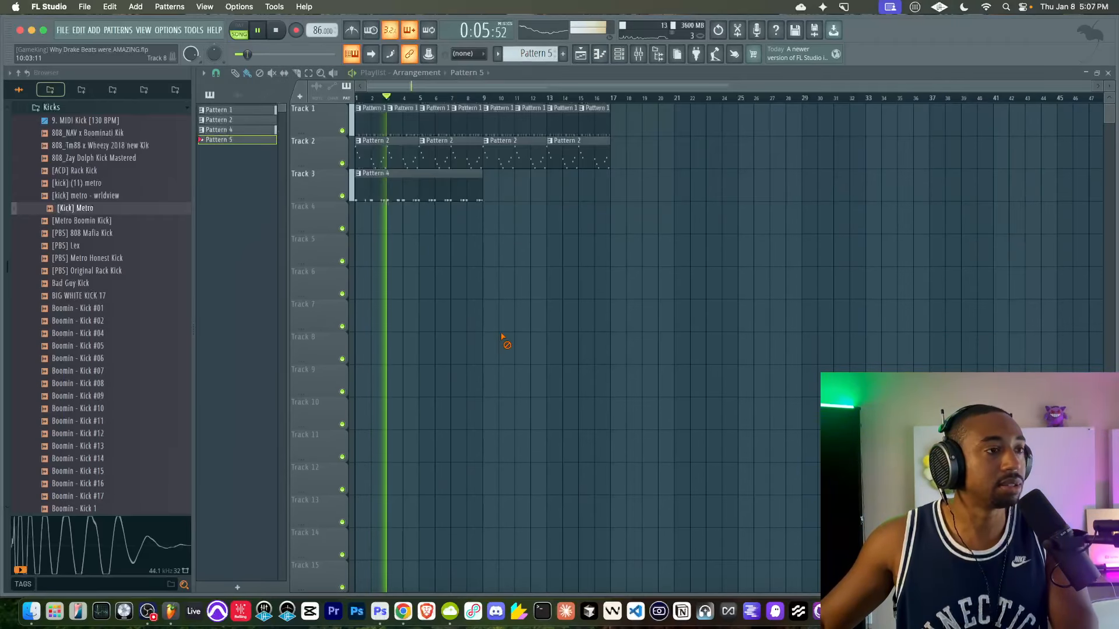
left_click(454, 187, "ctrl")
key("ctrl+b")
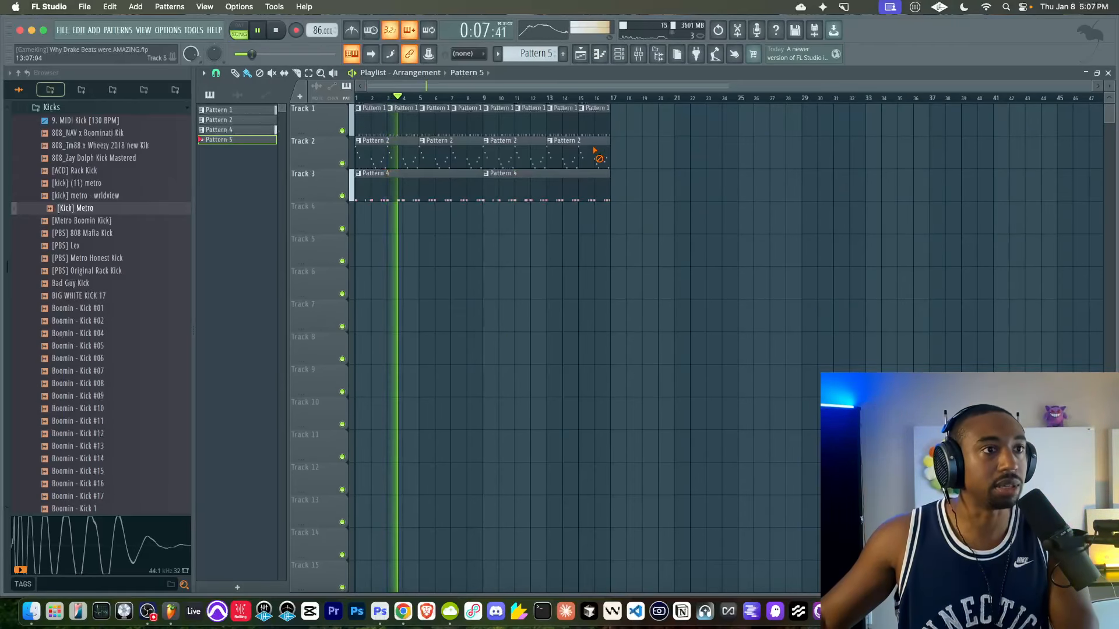
Open the Omnisphere bell channel's effects and set the Common rack's aux send to about 0.588.
key("F6")
left_click(367, 187)
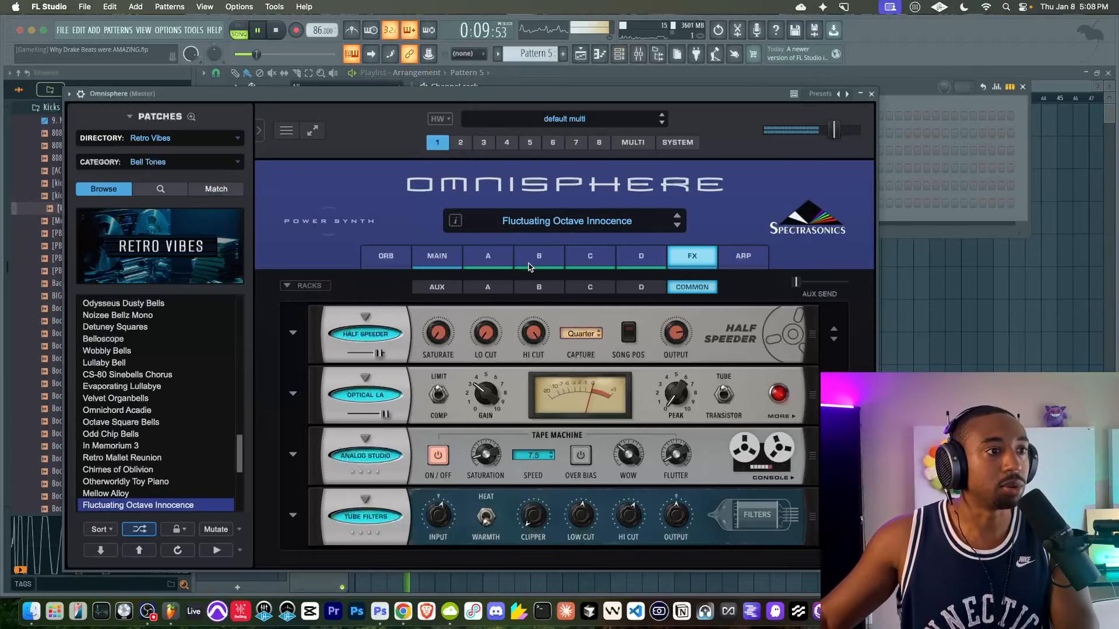
left_click(455, 289)
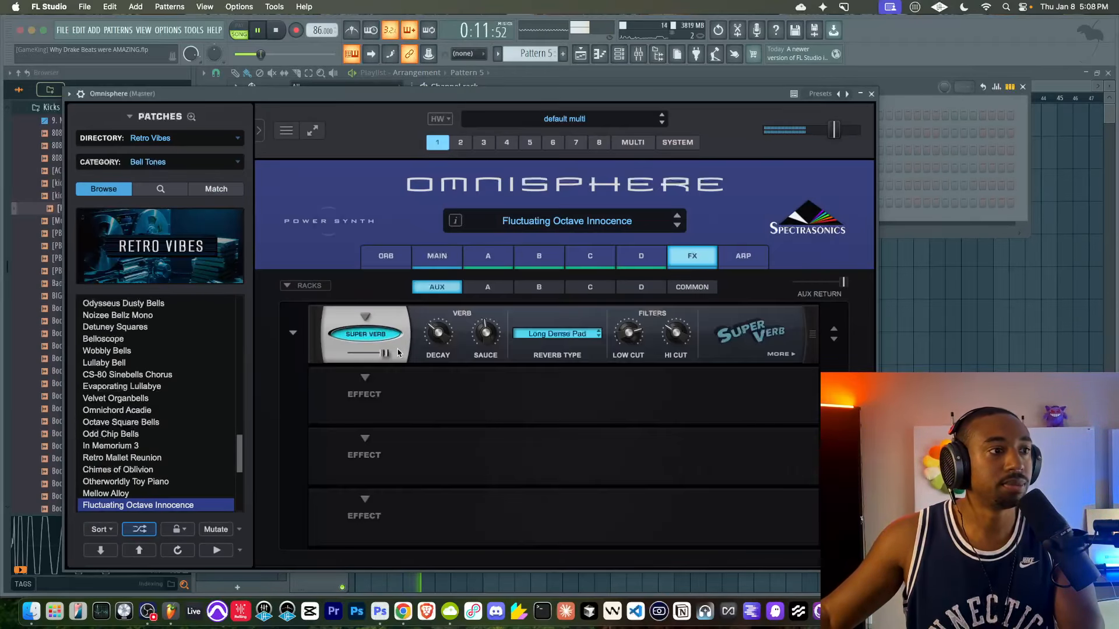
left_click(691, 287)
left_click_drag(827, 284, 823, 286)
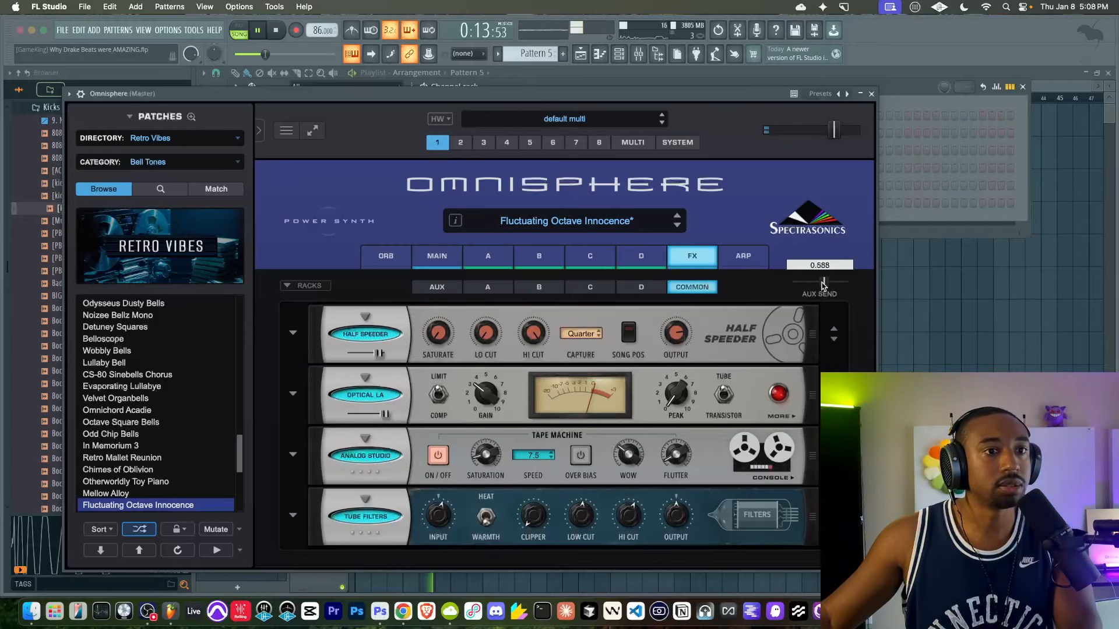
Add a Half Speeder after the Super Verb in the aux rack and set its capture to Half.
left_click(437, 286)
left_click(365, 380)
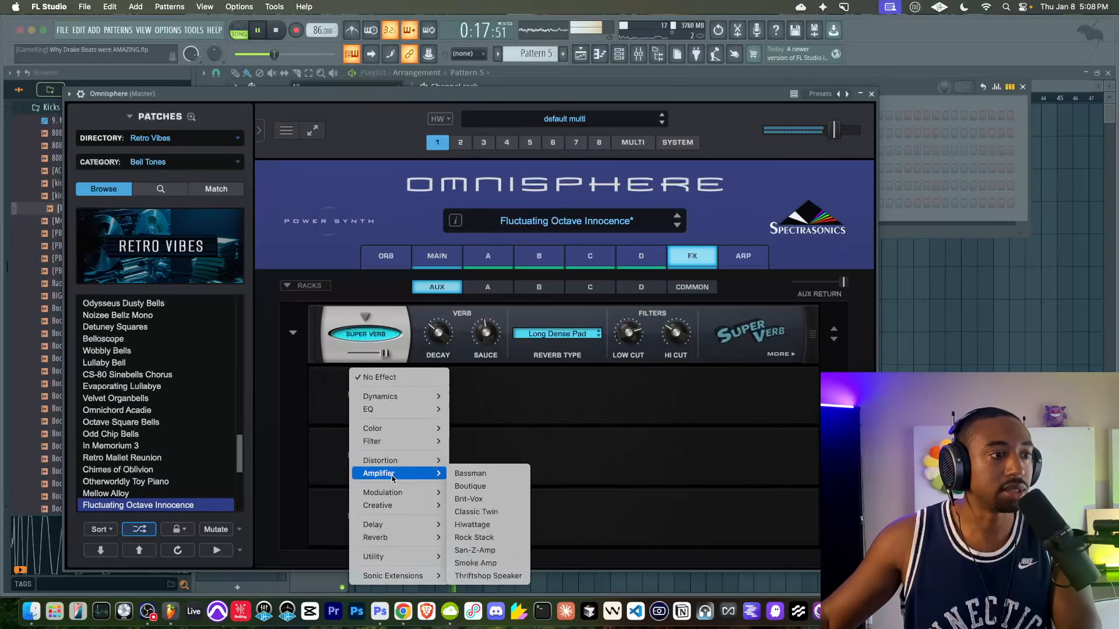
mouse_move(390, 496)
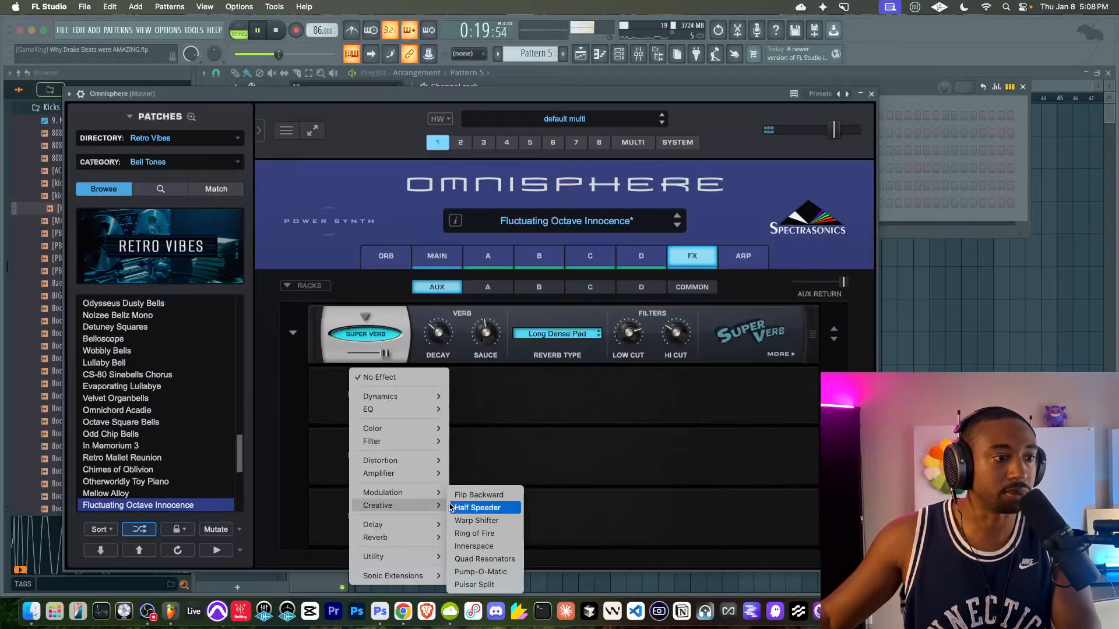
left_click(478, 518)
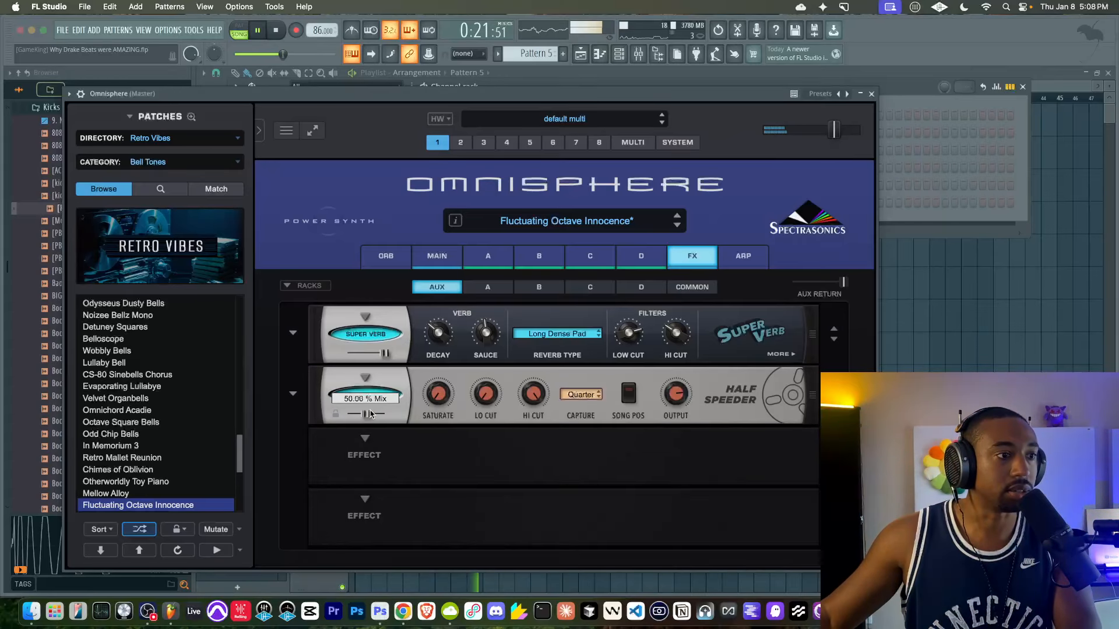
left_click(580, 394)
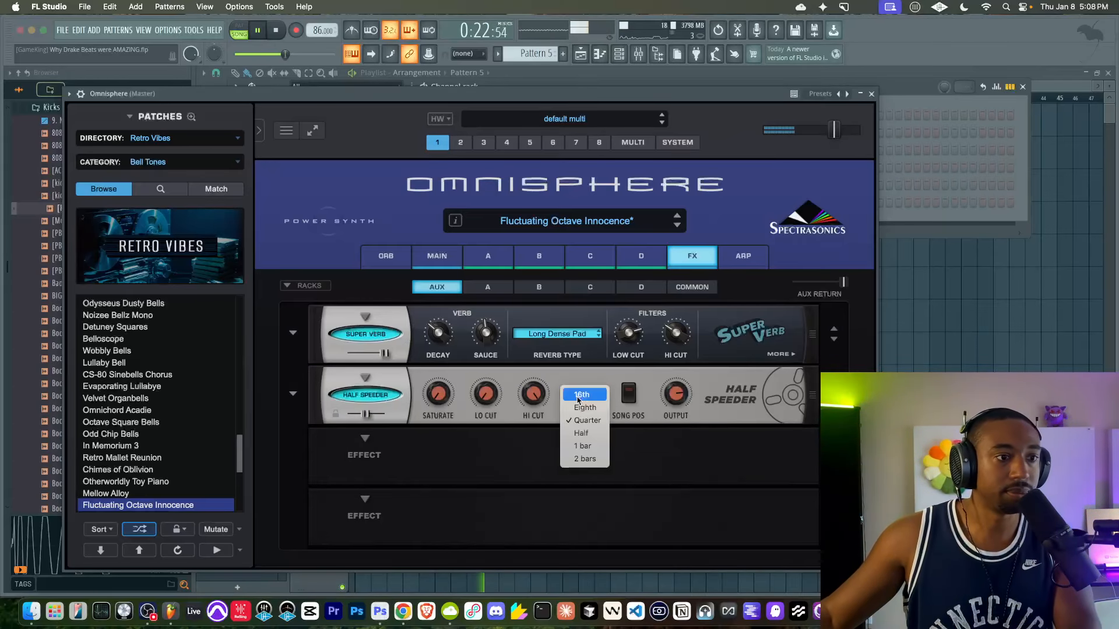
left_click(582, 433)
Add Quad Resonators to the third aux effect slot, lower the mix, and set the note to C#1.
left_click(365, 438)
mouse_move(393, 554)
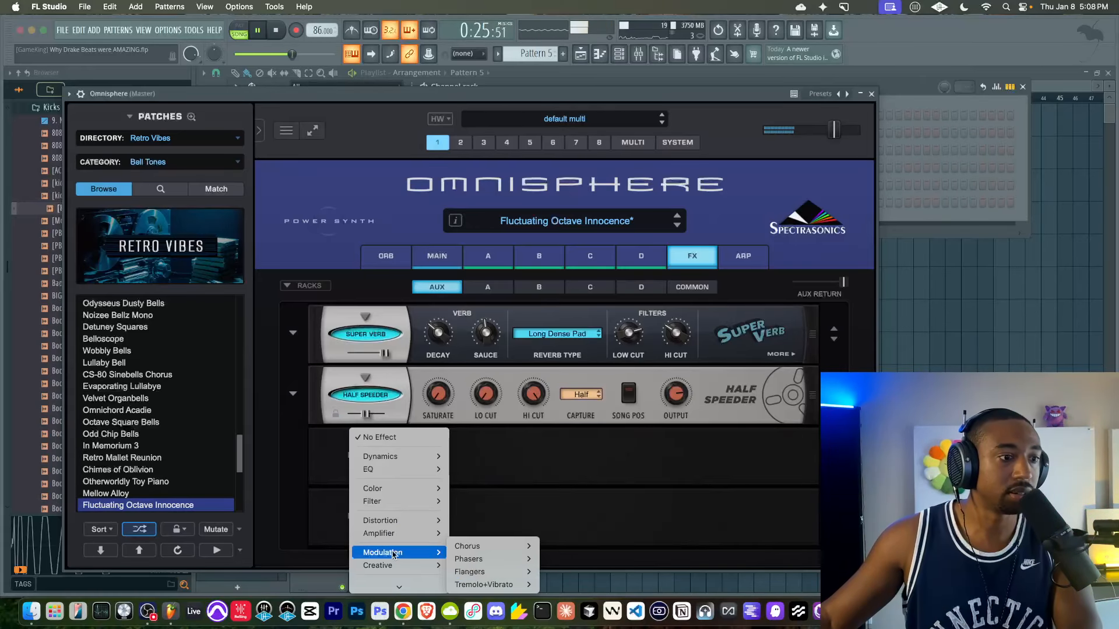
left_click(492, 558)
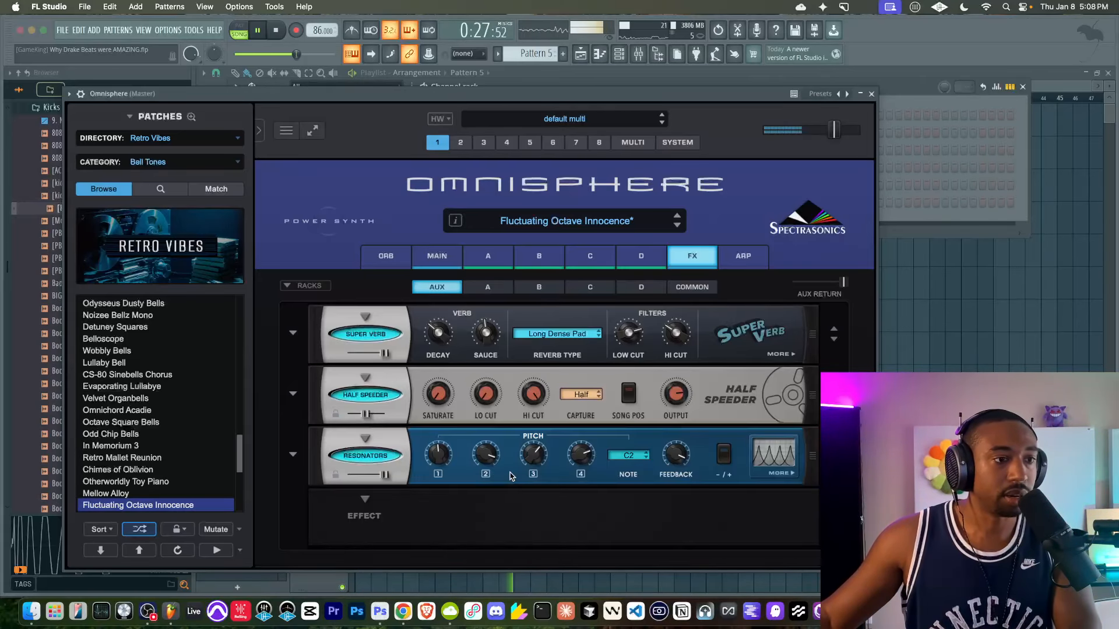
left_click(630, 455)
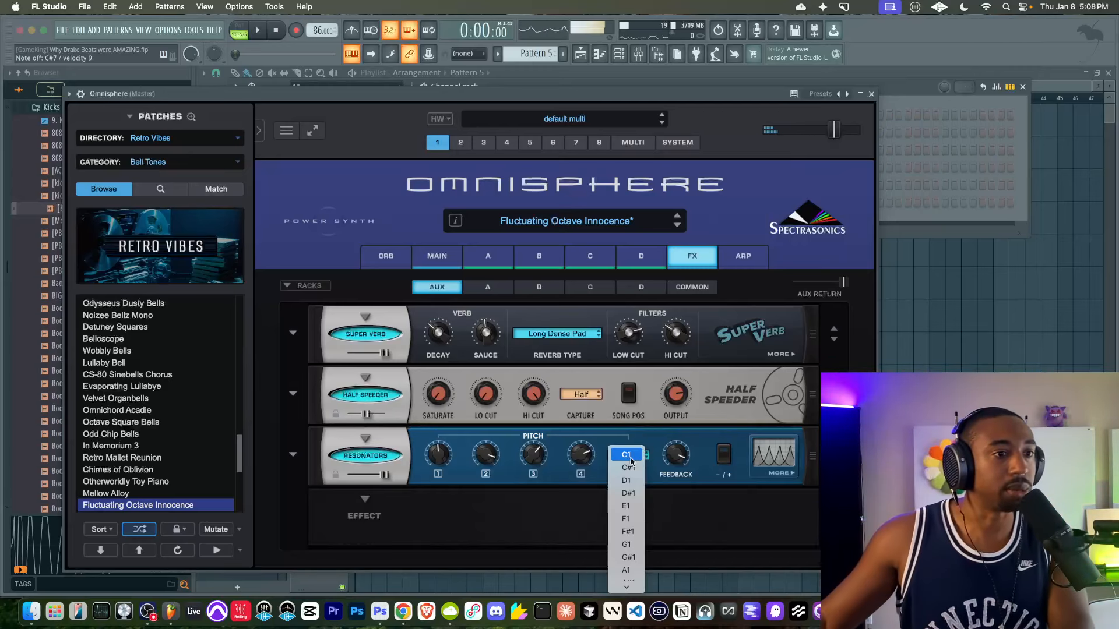
left_click(629, 467)
Play the arrangement and raise the Common rack's aux send to about 0.779.
key("space")
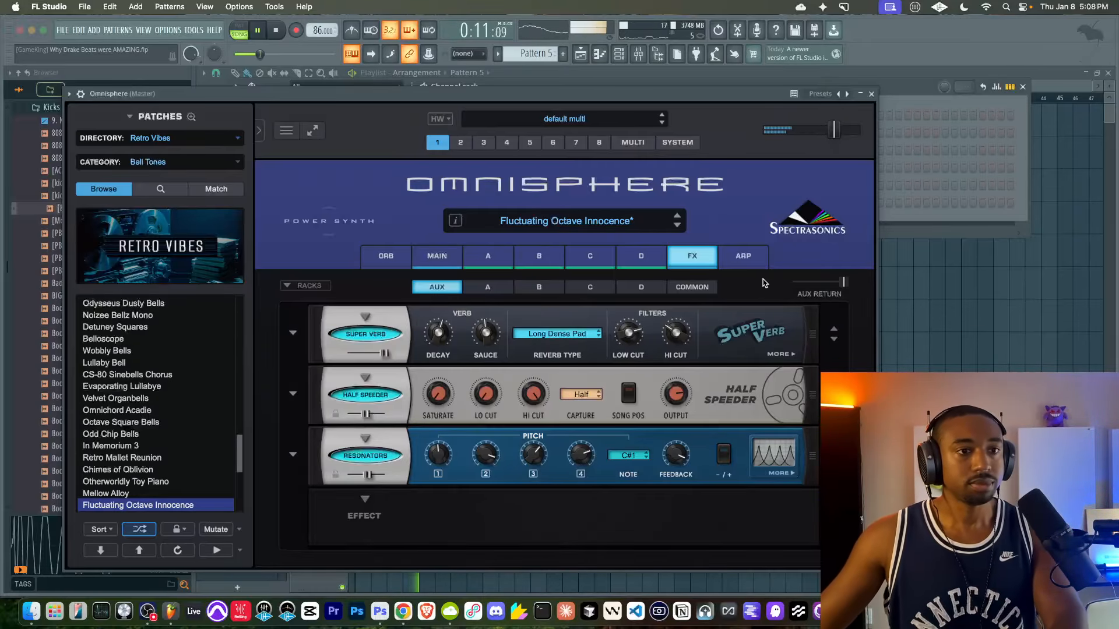
left_click(694, 286)
left_click_drag(827, 286, 835, 285)
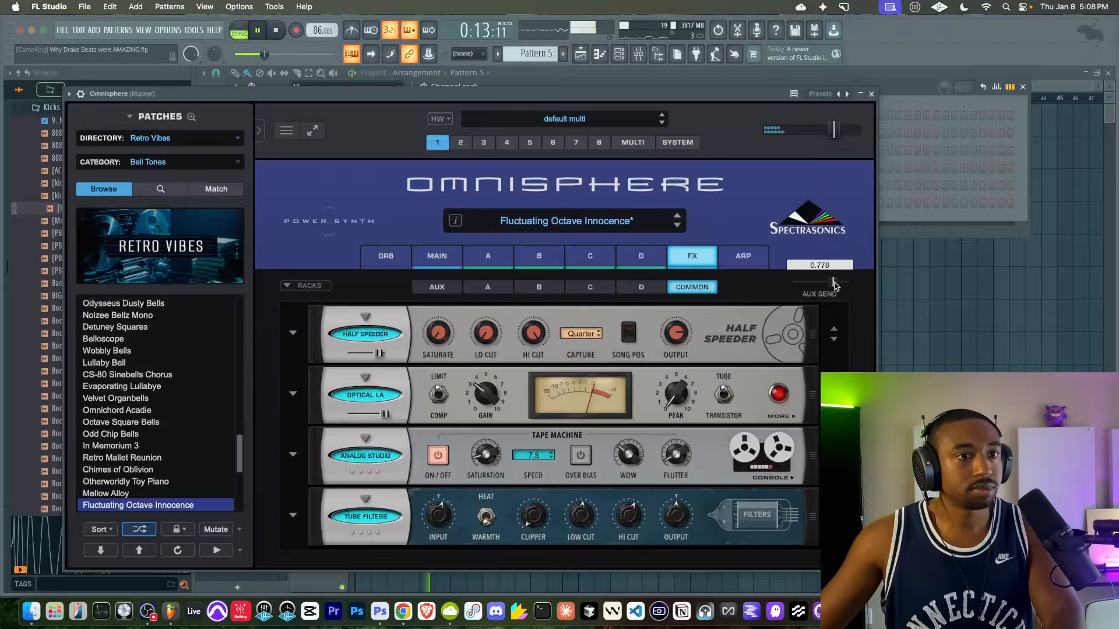
Turn on Song Pos for the aux rack's Half Speeder and set its capture to 1 bar.
left_click(444, 284)
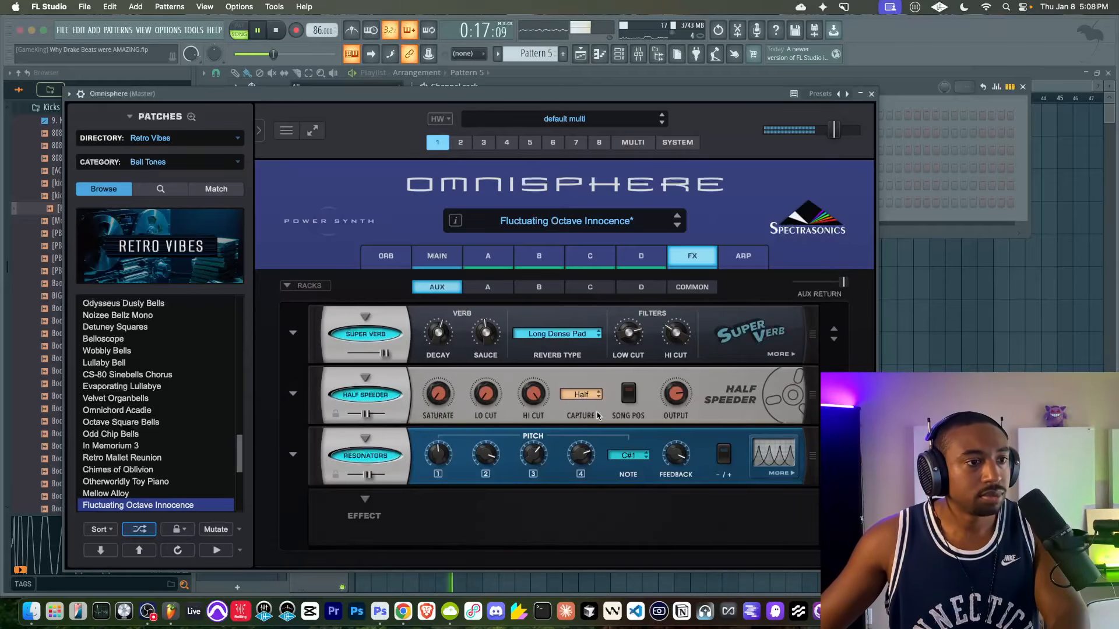
left_click(579, 395)
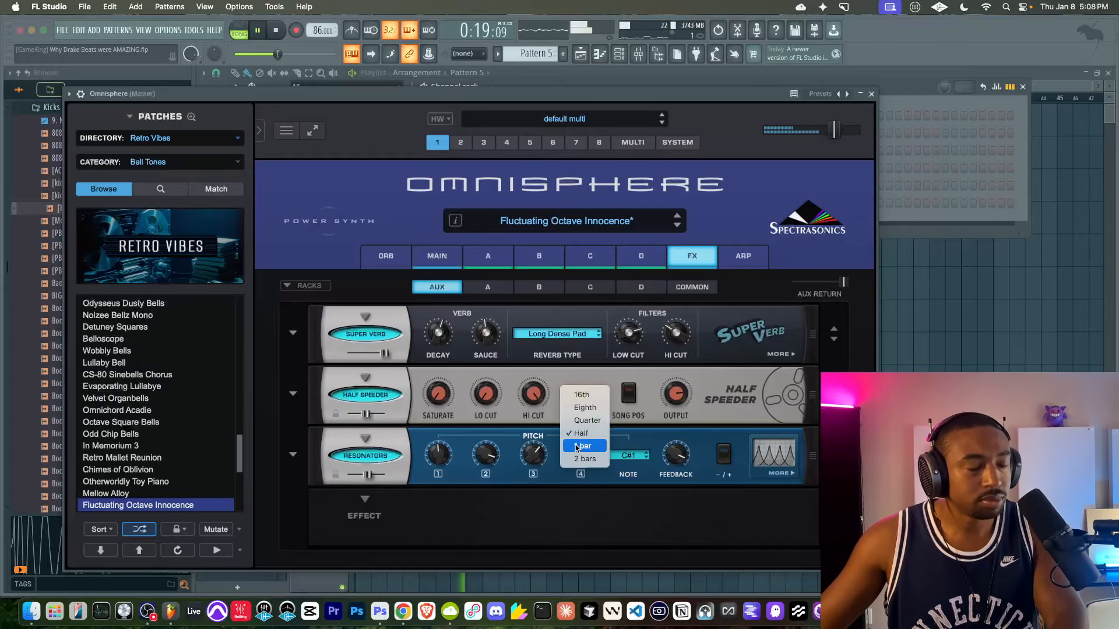
left_click(631, 394)
left_click(631, 393)
left_click(580, 395)
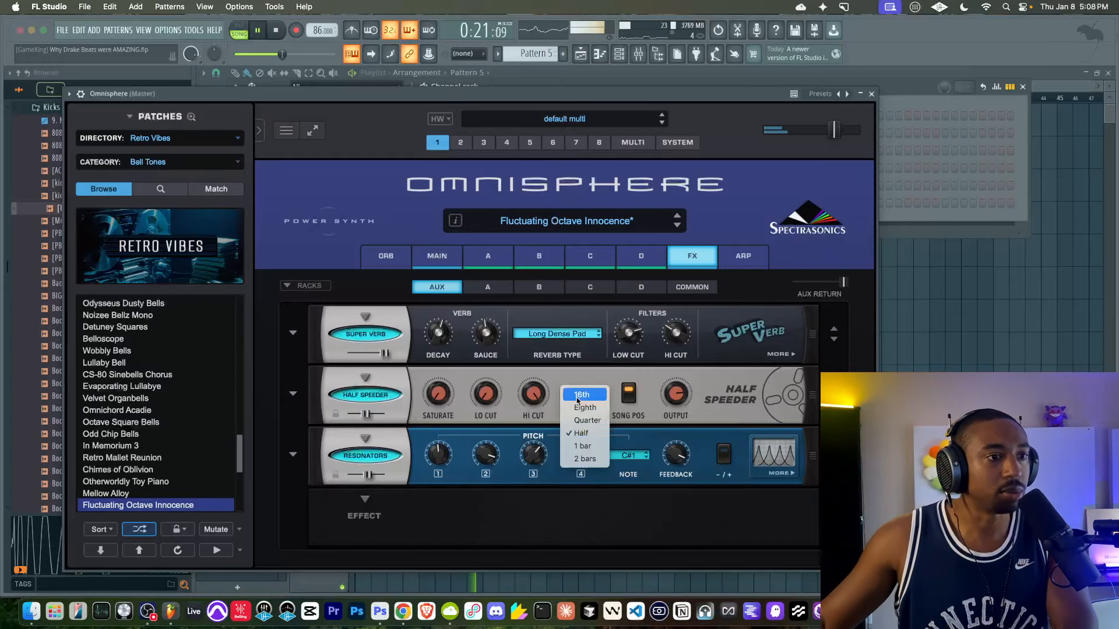
left_click(580, 446)
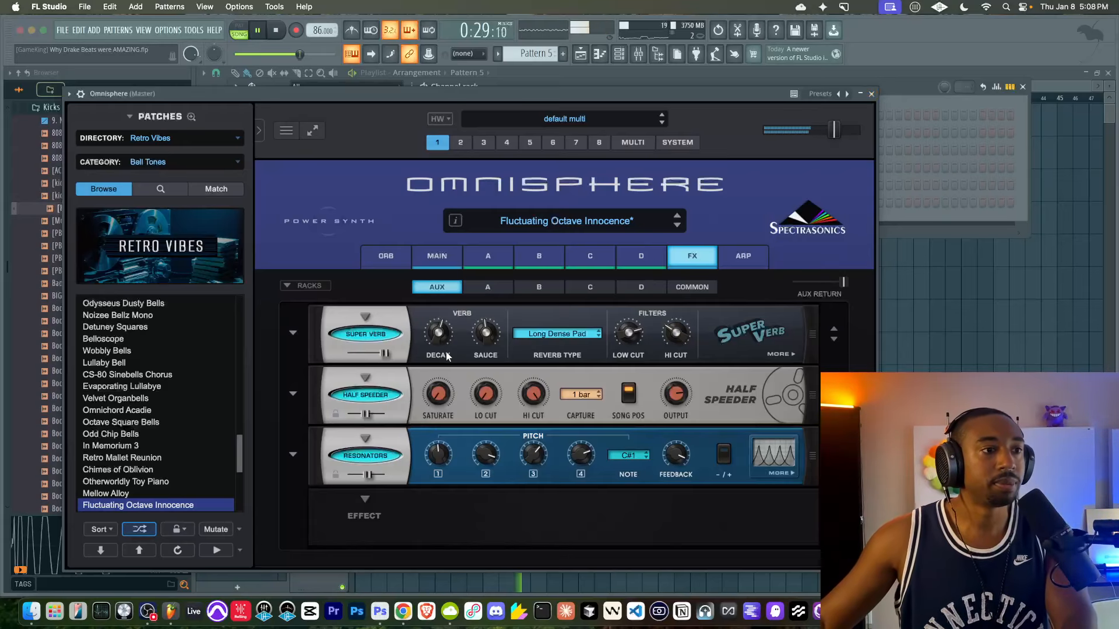
Turn up the Super Verb's Sauce and choose the Natural Hall reverb type, then close Omnisphere.
left_click_drag(483, 339, 484, 311)
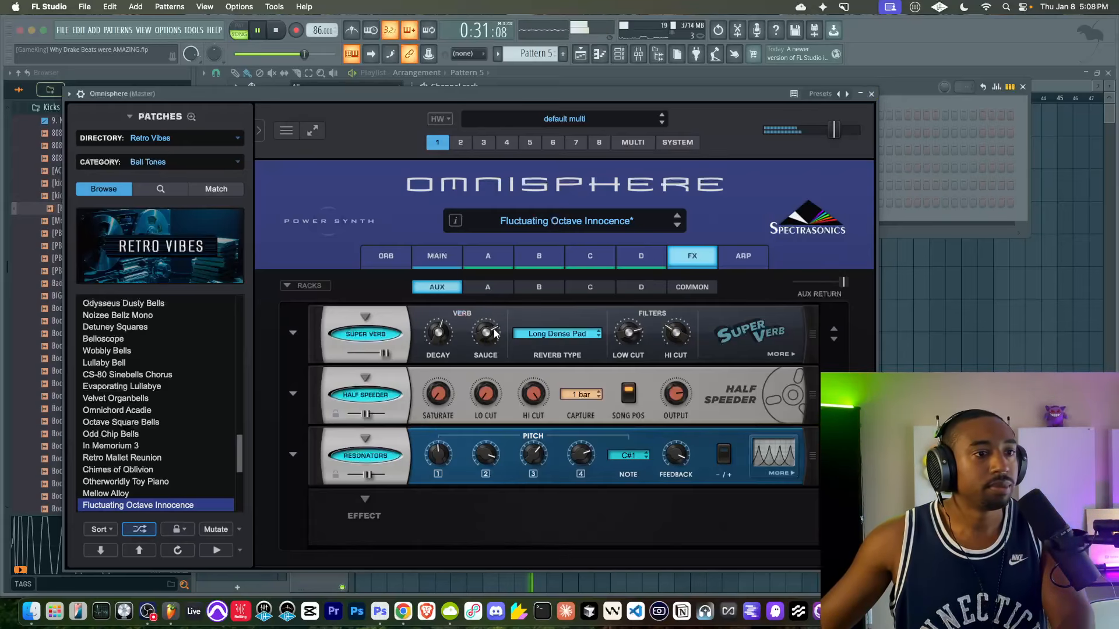
left_click(584, 337)
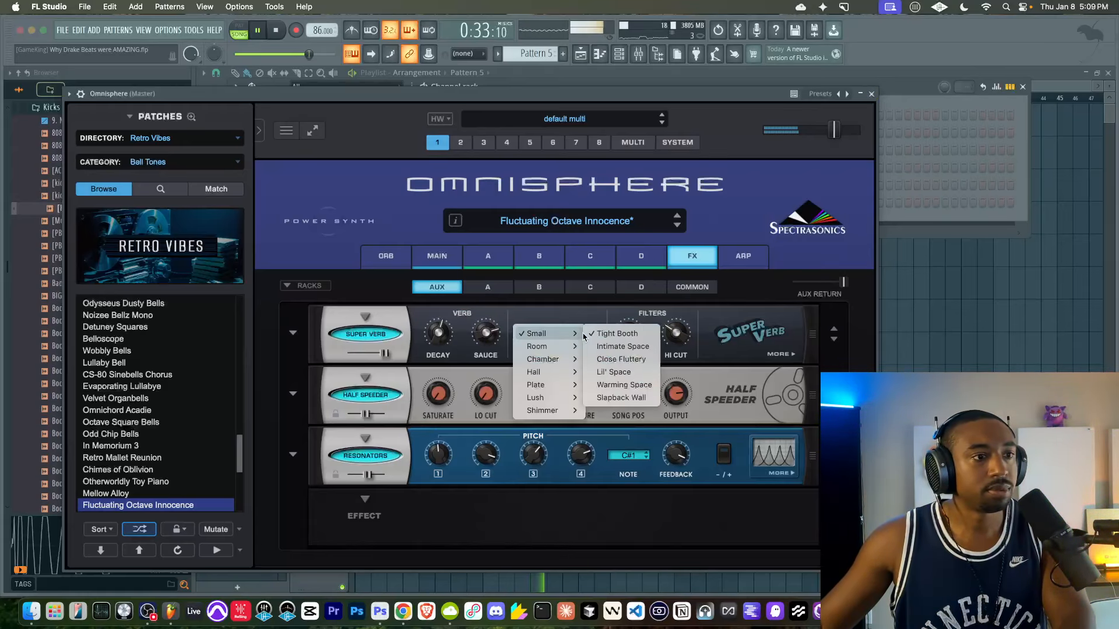
mouse_move(559, 371)
left_click(593, 373)
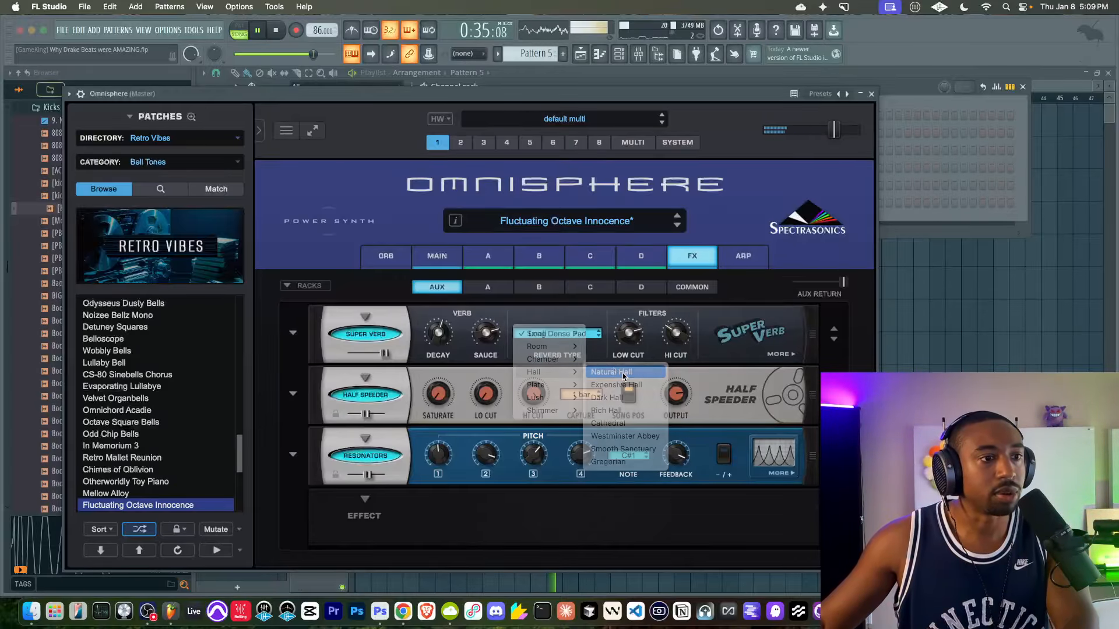
left_click(780, 354)
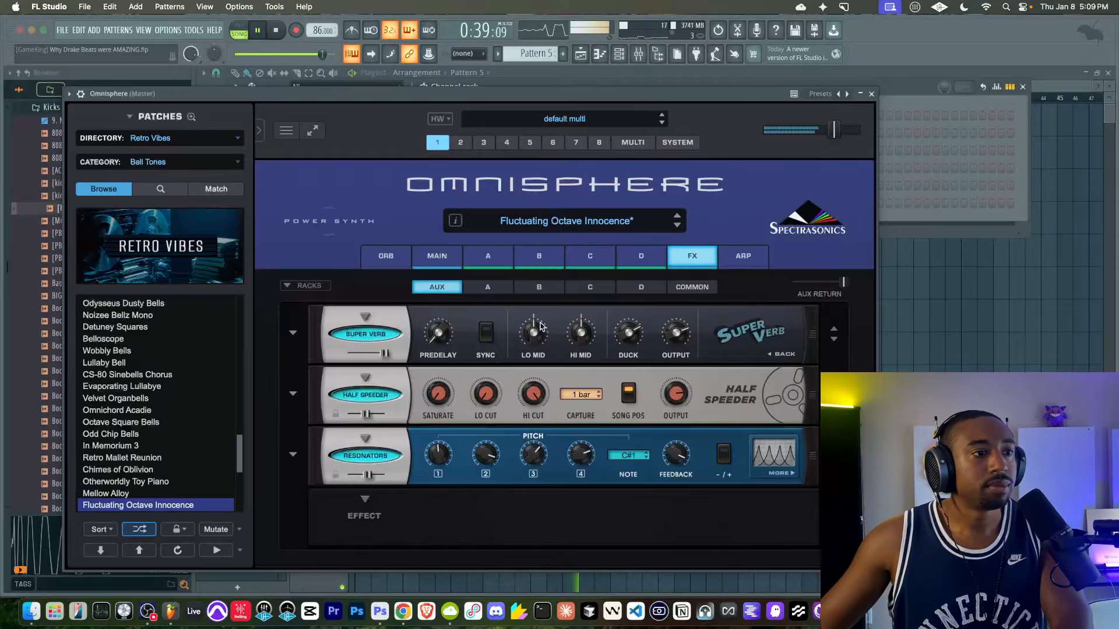
left_click(871, 94)
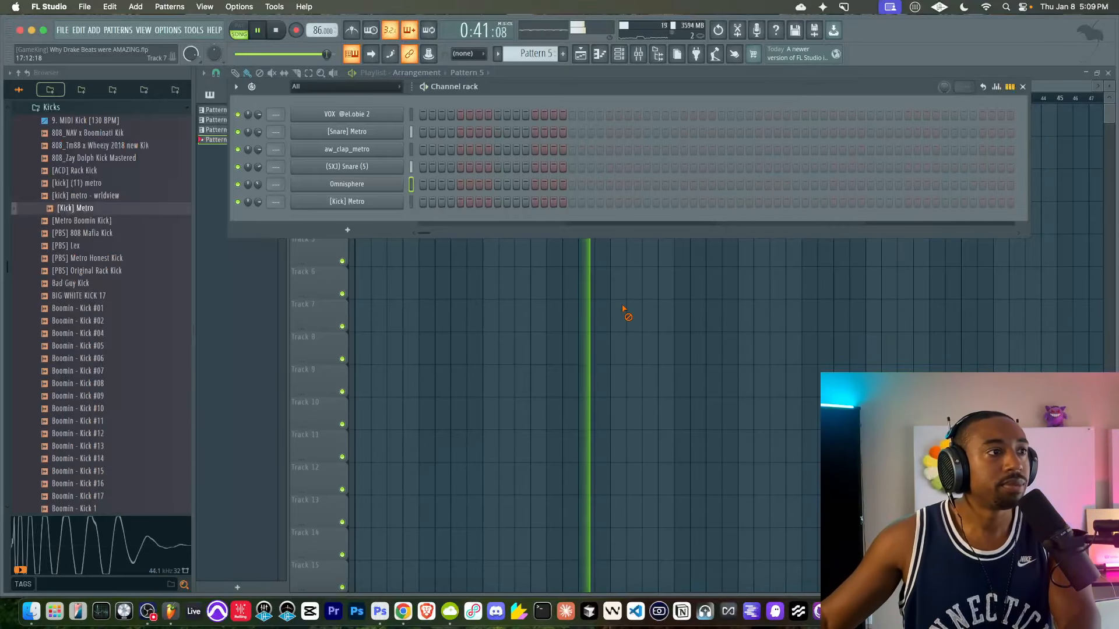
Examine Omnisphere's aux and Common effects and its Main page during playback, and return to the playlist.
left_click(619, 54)
left_click(621, 56)
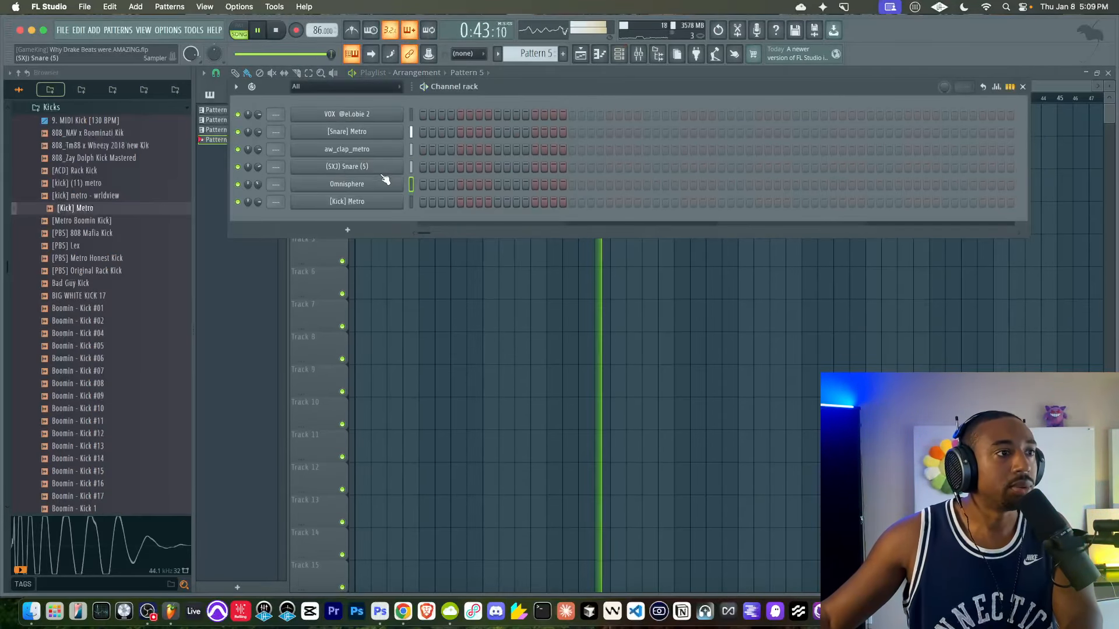
left_click(387, 182)
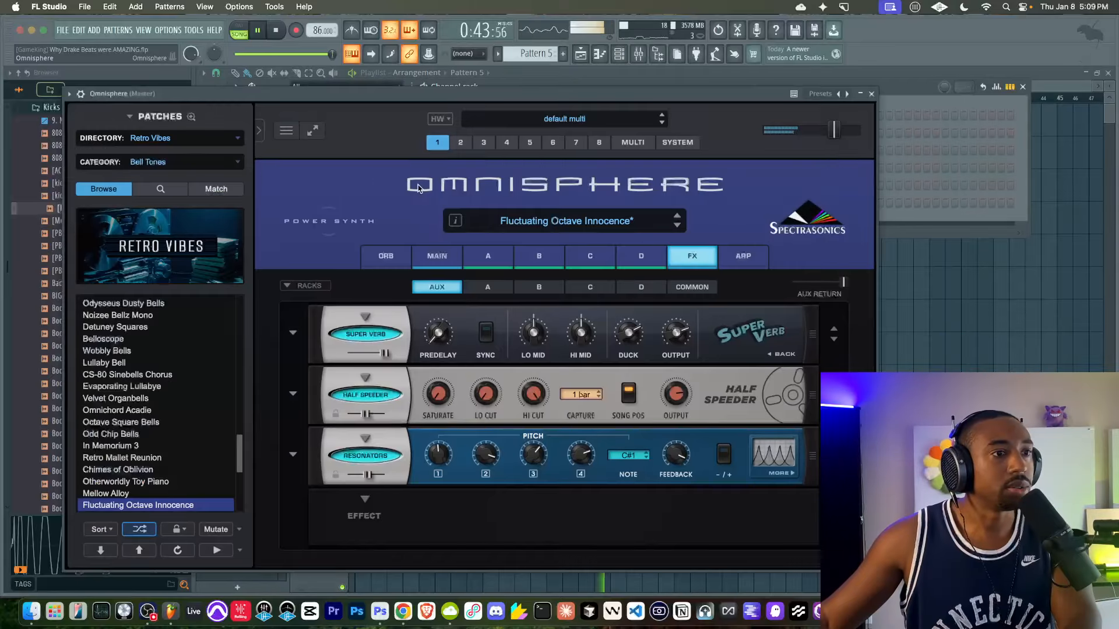
left_click(324, 286)
left_click(736, 284)
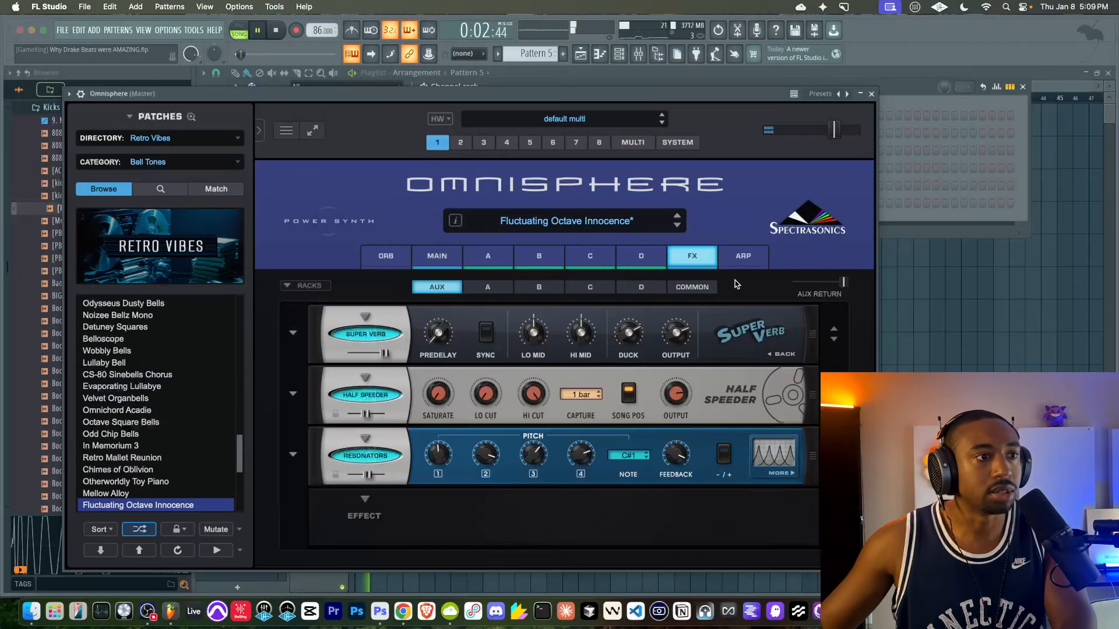
left_click(437, 256)
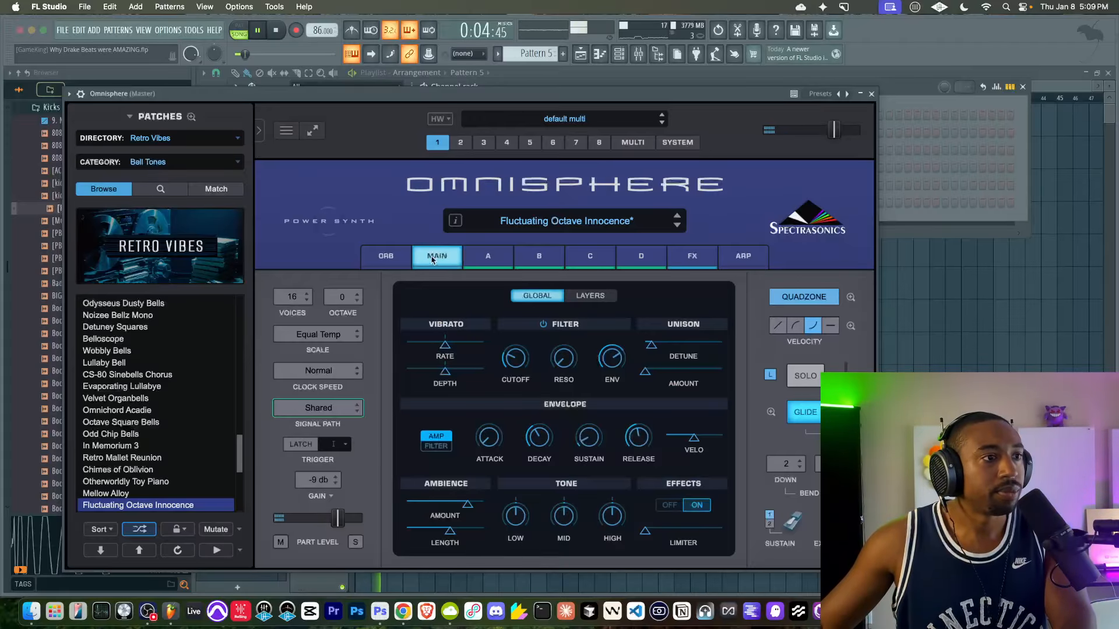
left_click(471, 257)
left_click(437, 257)
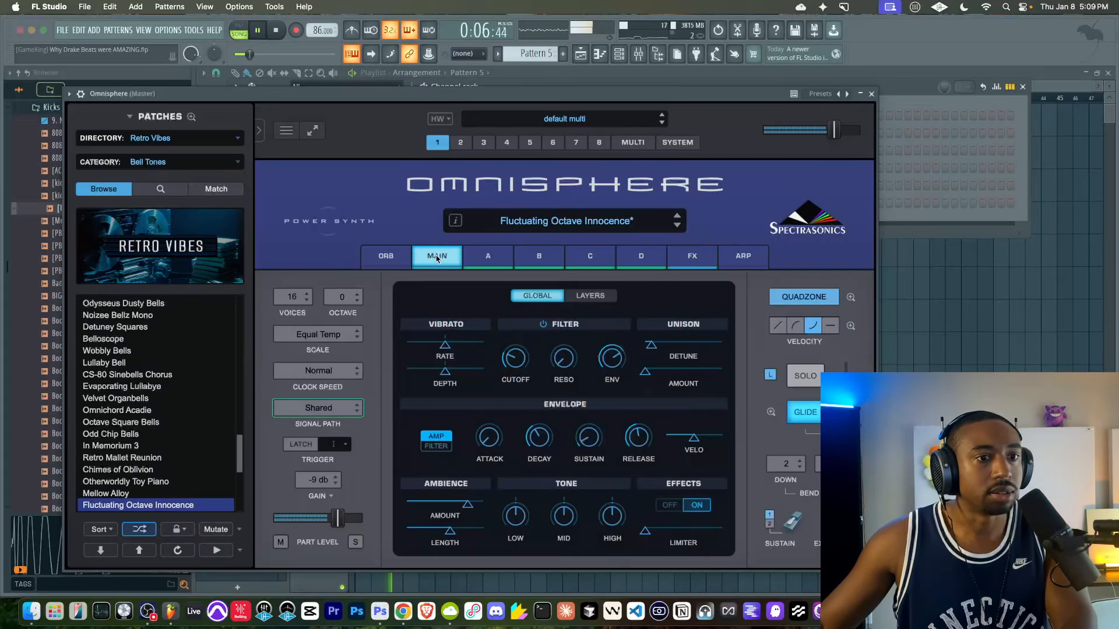
left_click(402, 258)
left_click(437, 257)
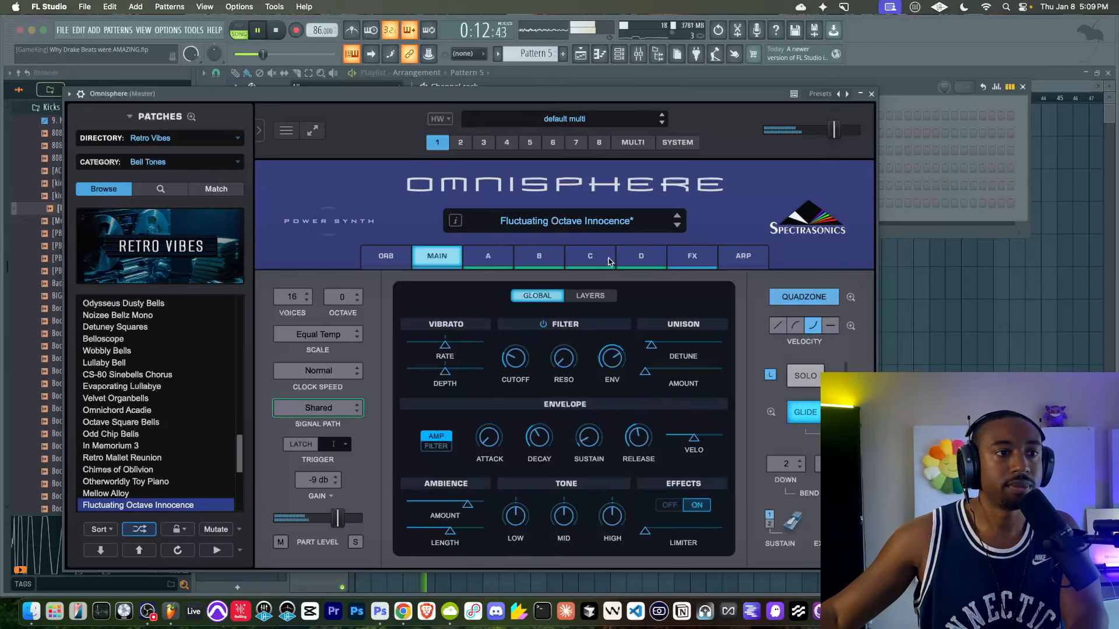
left_click(699, 254)
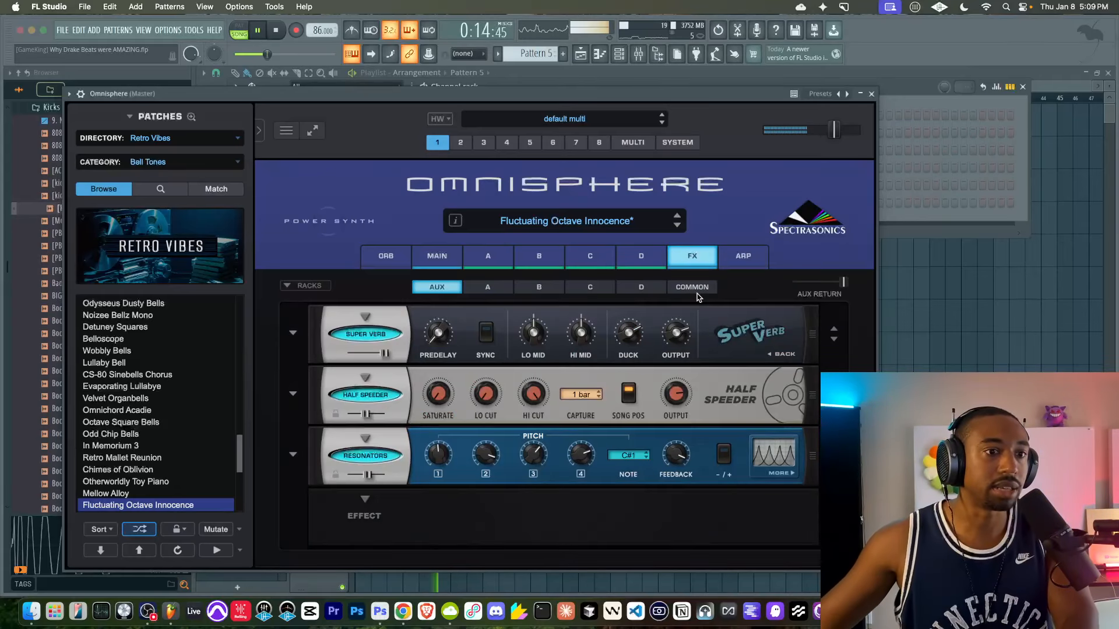
left_click(682, 287)
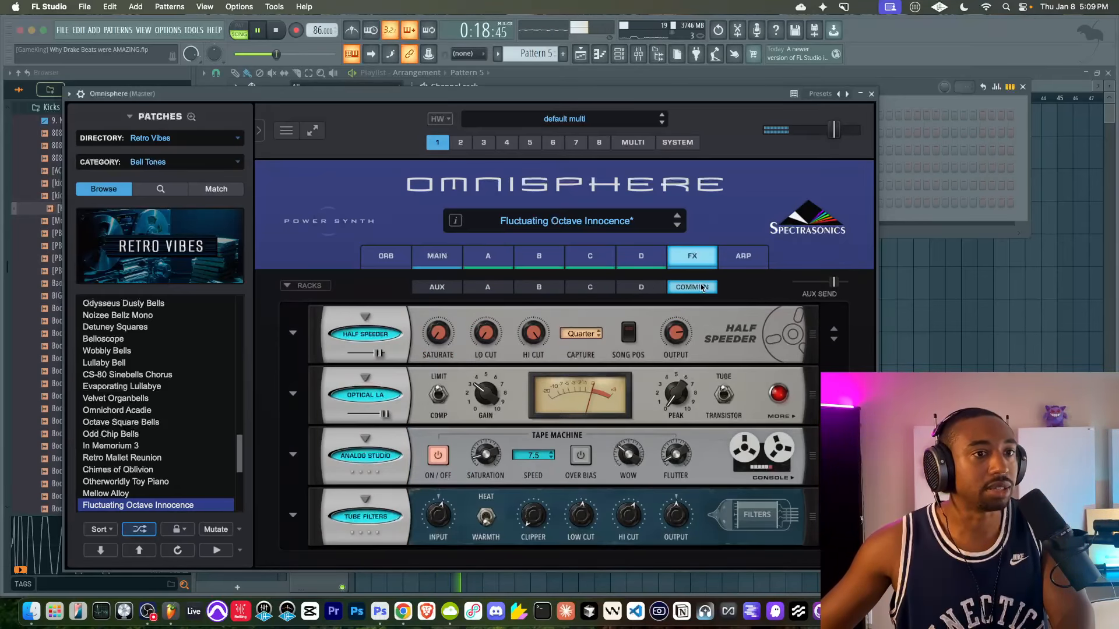
left_click(462, 257)
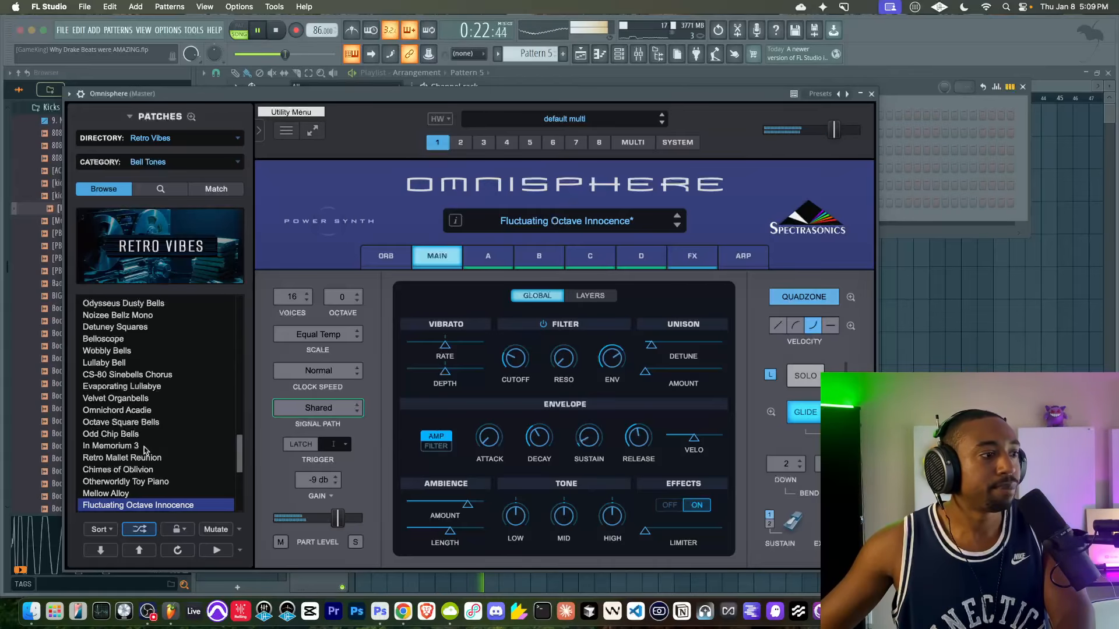
left_click(871, 93)
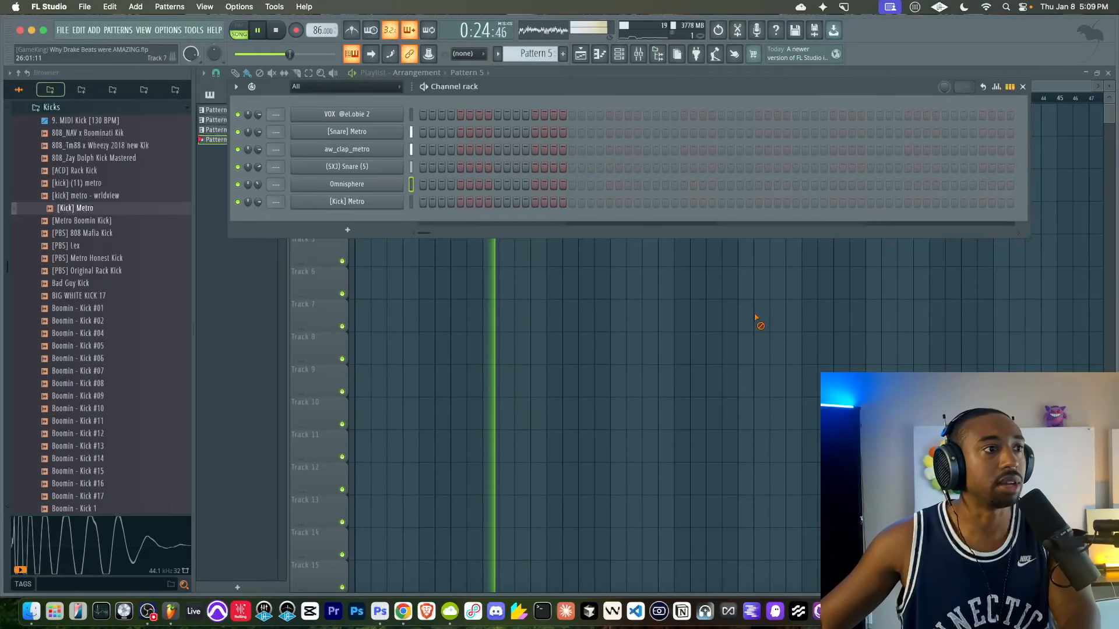
key("F6")
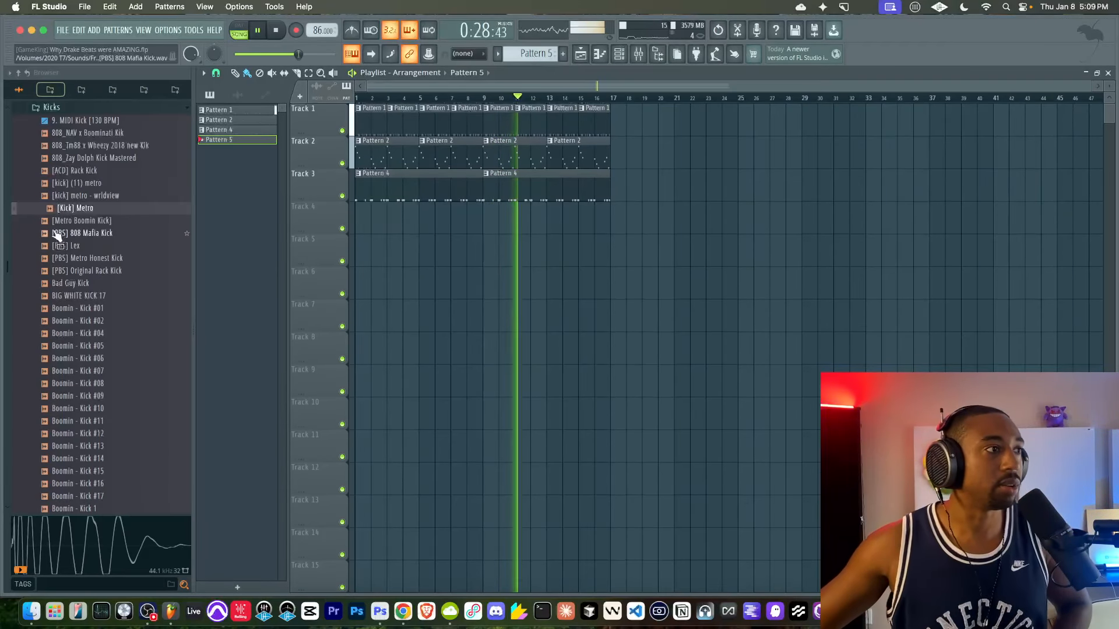
Stop playback and open the 808 FIRE folder in the Sound Packs of Busy Works Beats Projects.
scroll(52, 227, "up", 4)
key("space")
scroll(54, 162, "up", 15)
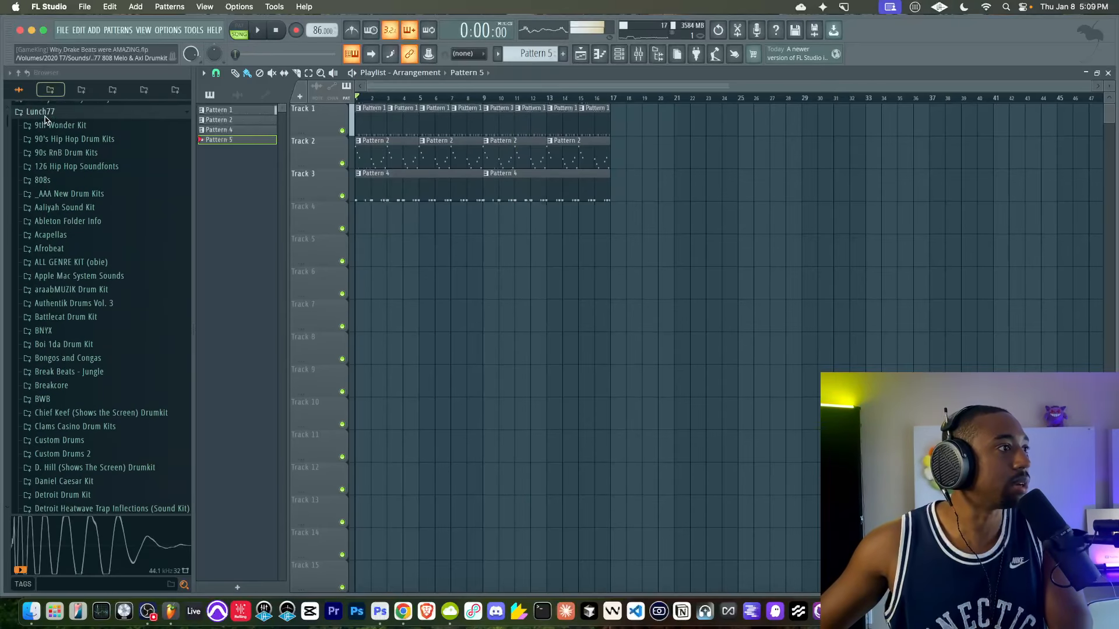
left_click(18, 72)
left_click(19, 90)
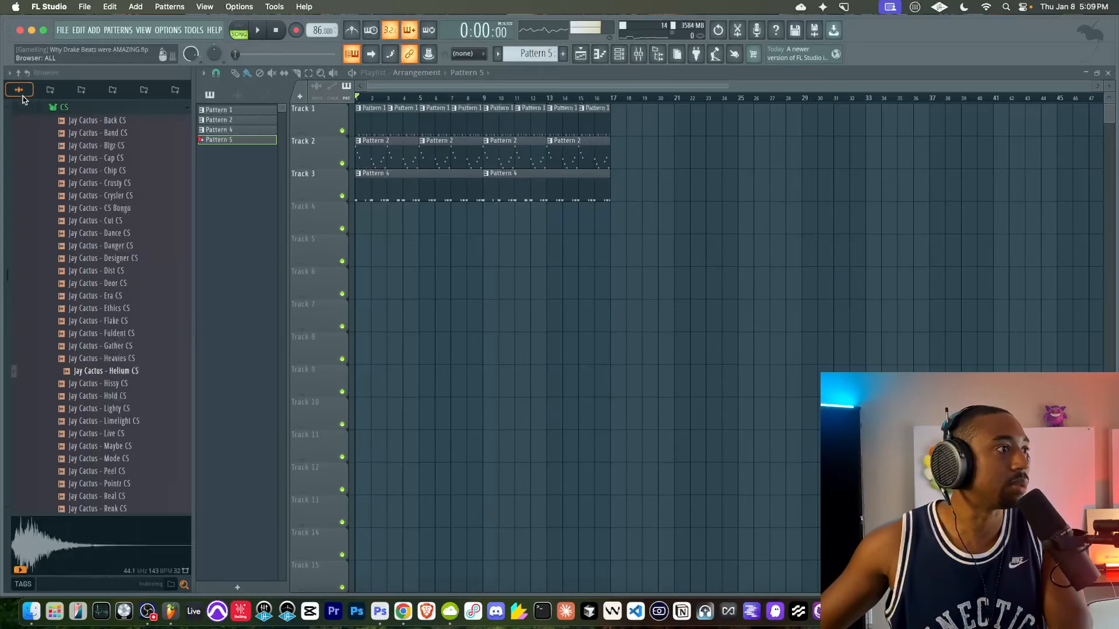
scroll(44, 124, "up", 10)
left_click(67, 236)
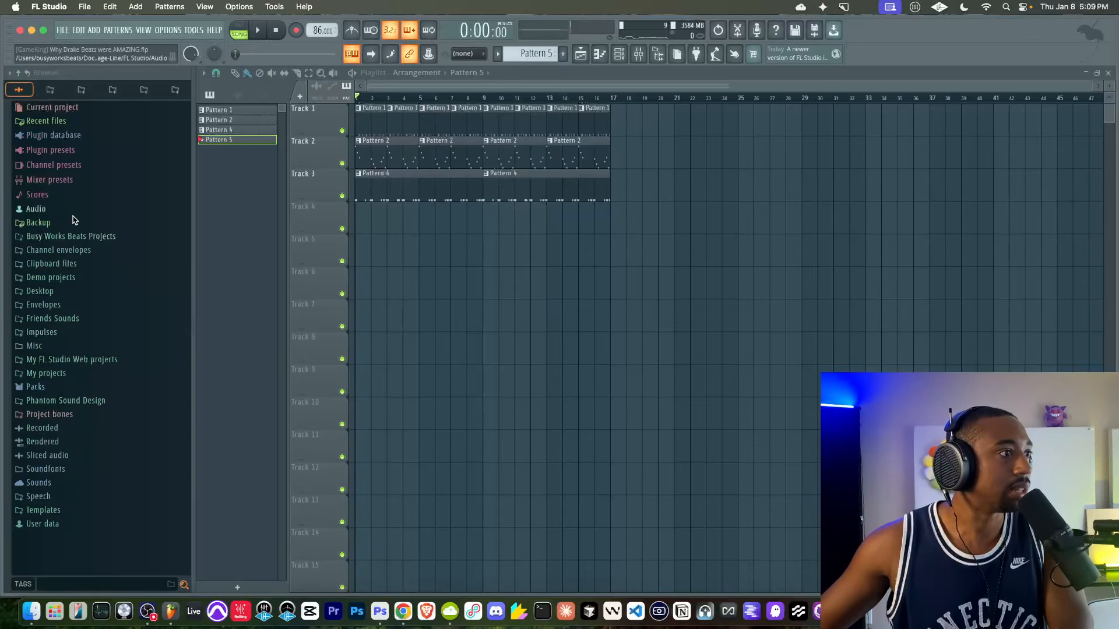
left_click(67, 236)
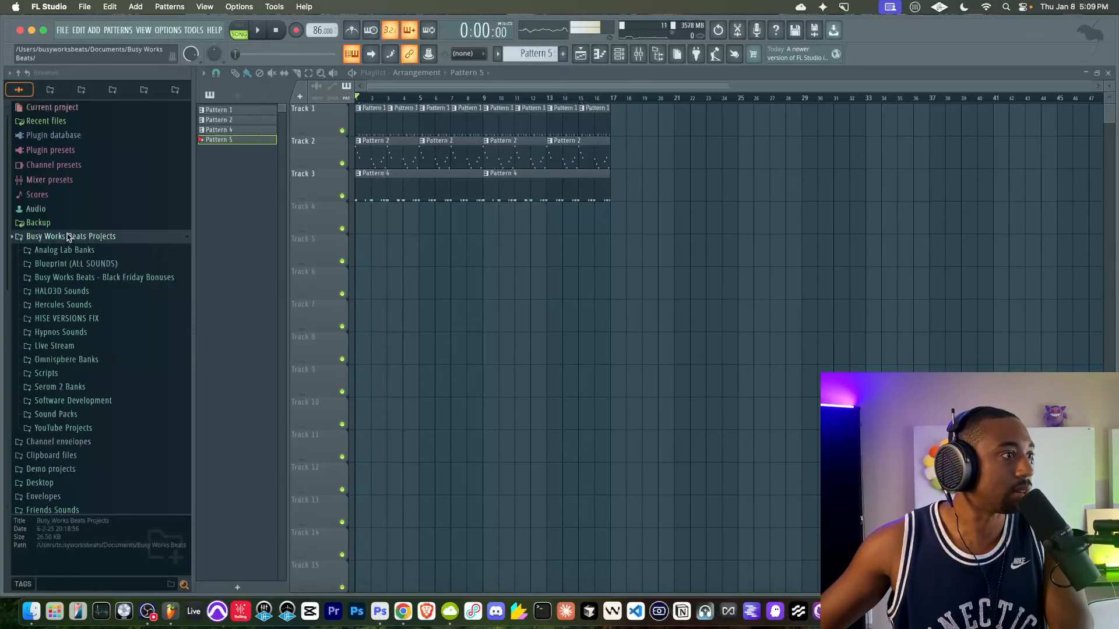
left_click(73, 415)
left_click(73, 432)
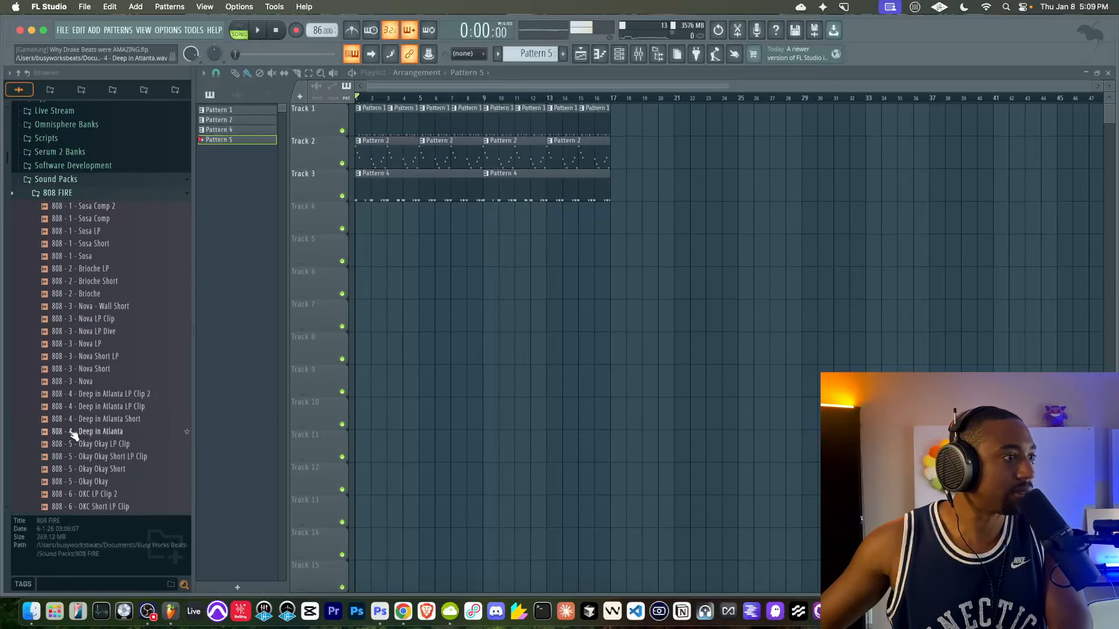
Audition the 808 FIRE samples from 808 - 10 - Comp 2 through the 808 - 11 - Twin variants, alone and against the arrangement.
scroll(75, 357, "down", 10)
left_click(105, 281)
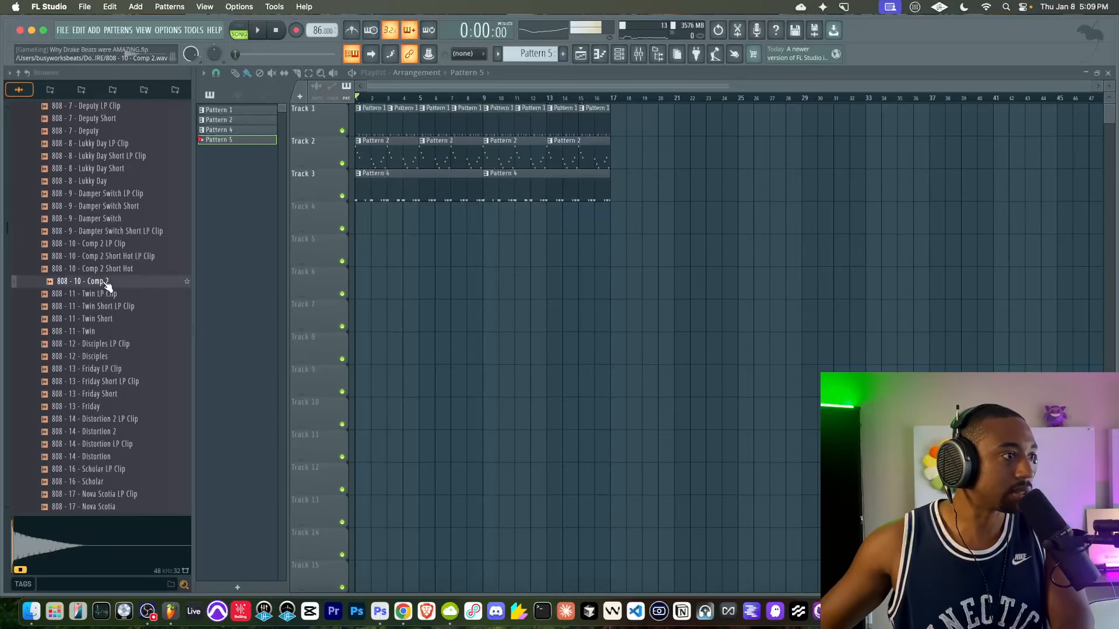
left_click(108, 293)
left_click(112, 306)
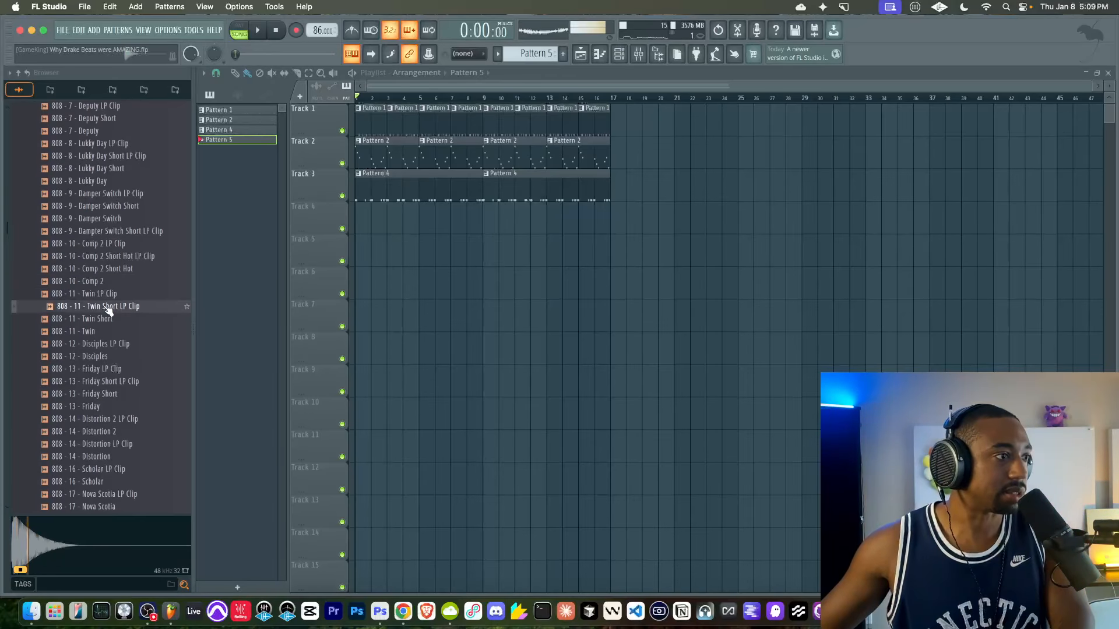
key("space")
left_click(109, 320)
left_click(107, 331)
left_click(108, 319)
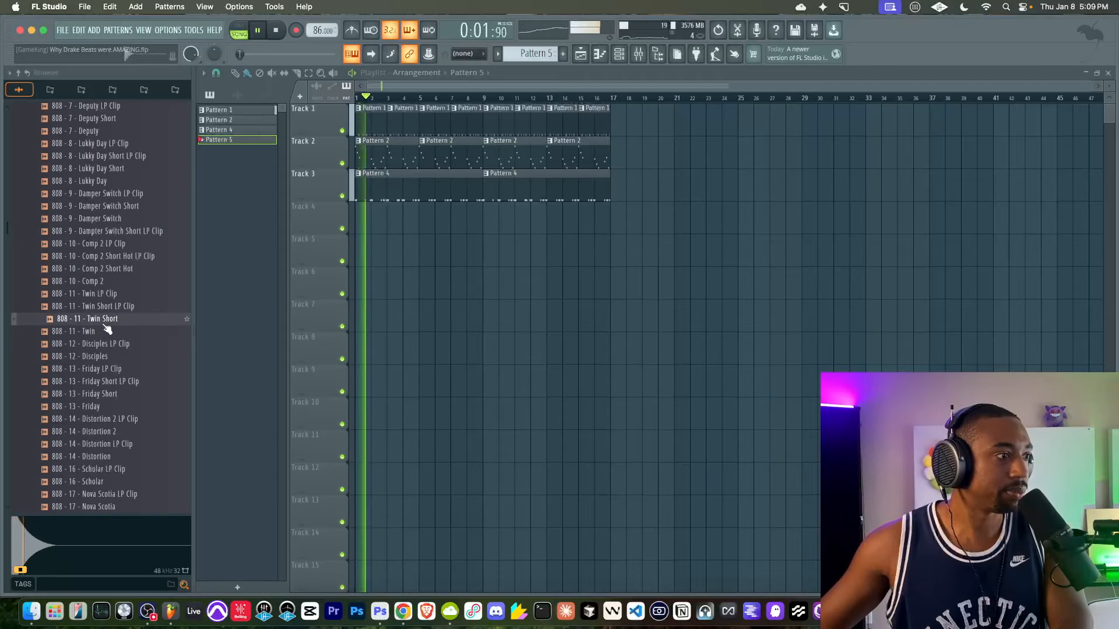
left_click(103, 332)
Load 808 - 11 - Twin Short into a new channel and stop playback.
right_click(106, 320)
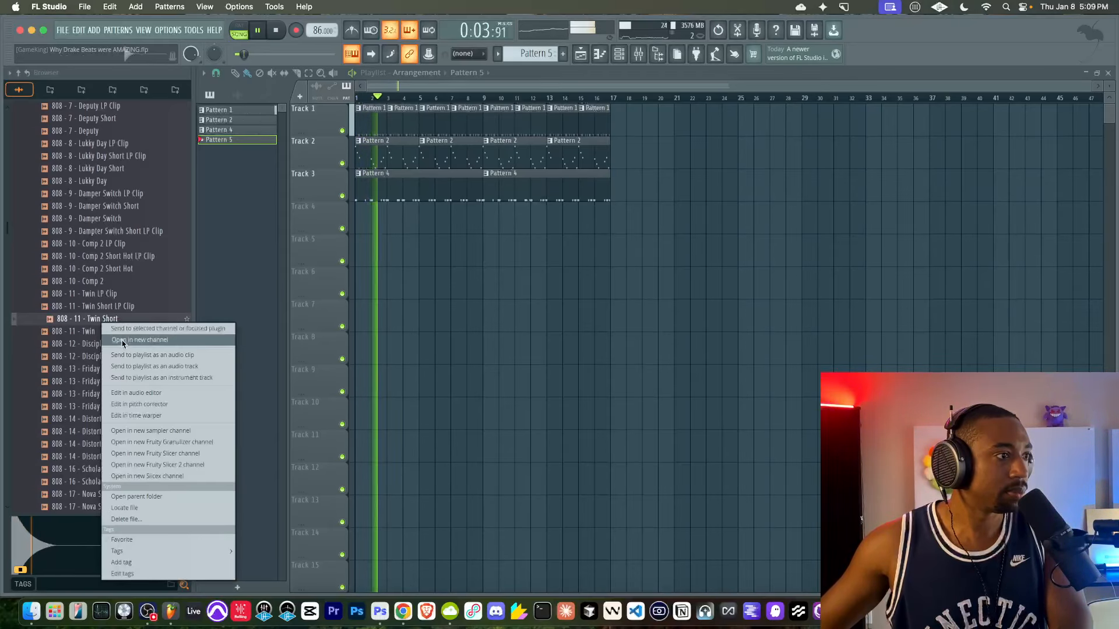
left_click(128, 335)
key("space")
Shape the Twin Short channel's volume envelope with decay at 0% and an adjusted sustain, and assign the channel to mixer track 1.
left_click(329, 210)
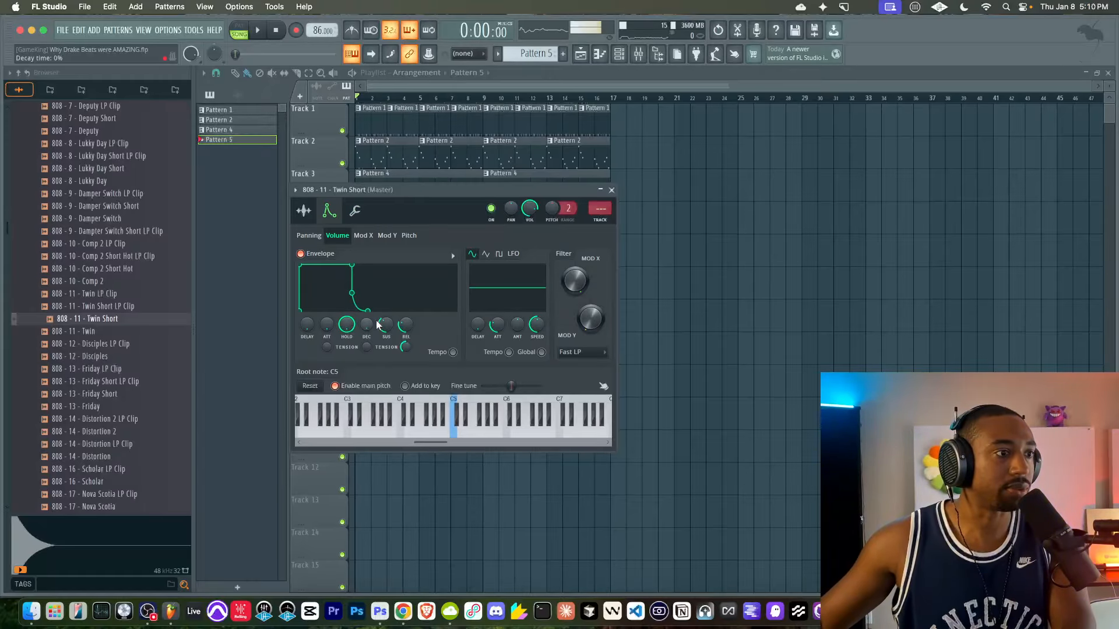
left_click_drag(387, 325, 390, 328)
key("F9")
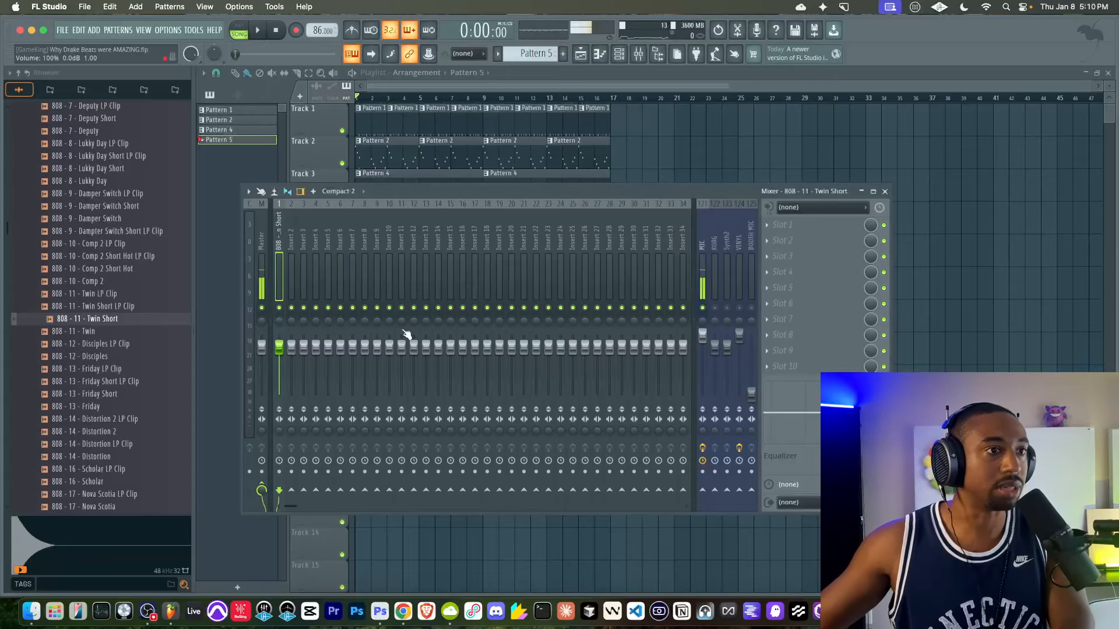
key("F12")
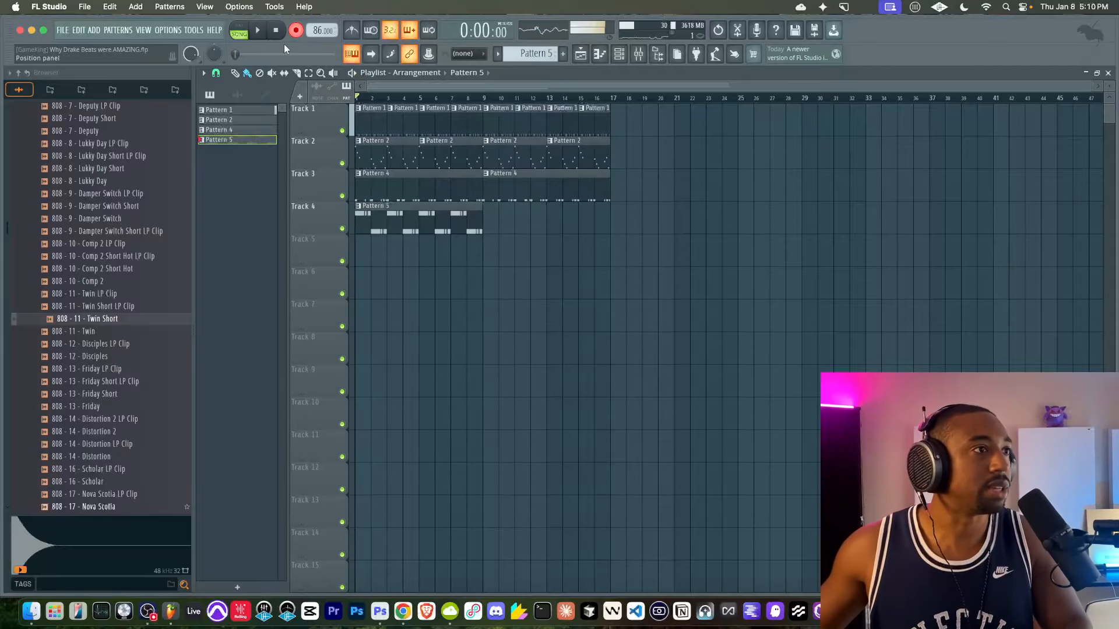
Open Pattern 5's recorded 808 notes in the piano roll and quantize them.
double_click(418, 233)
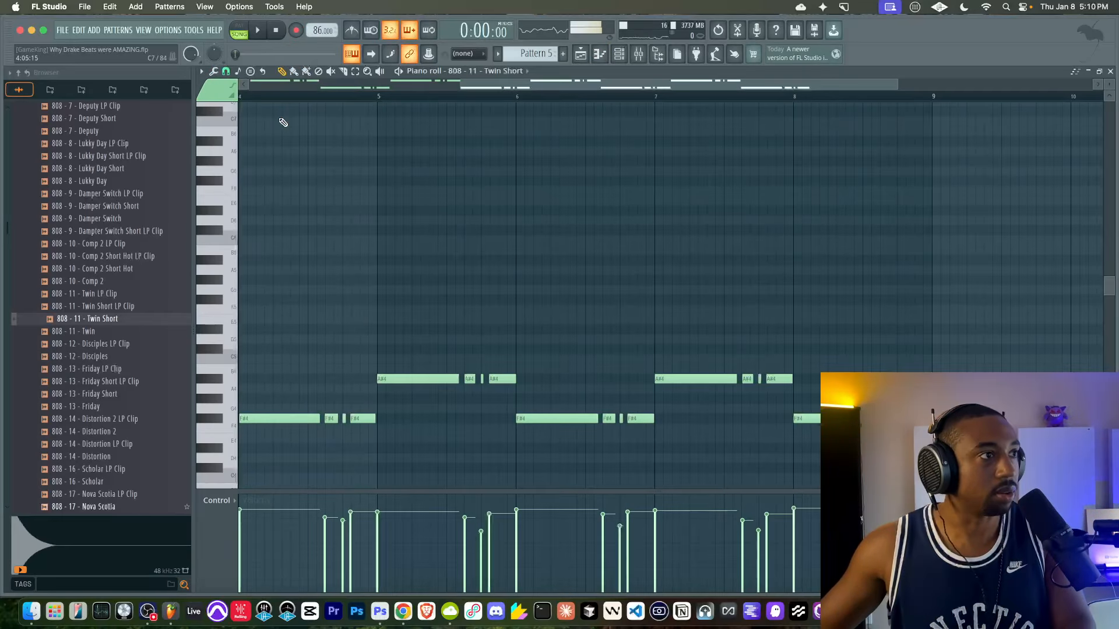
left_click(226, 72)
left_click(245, 205)
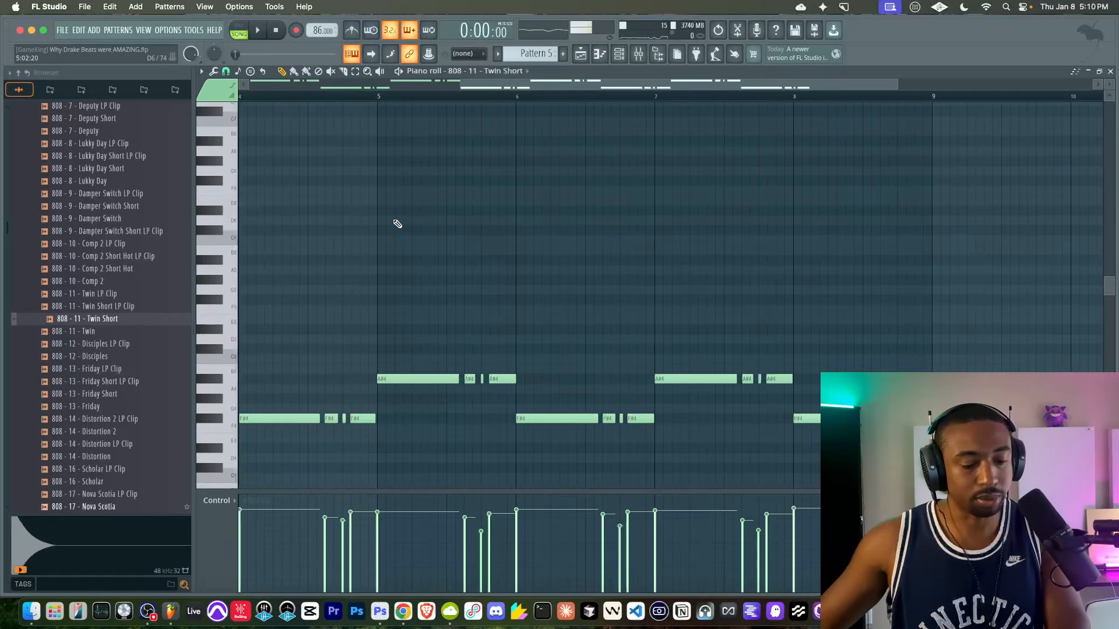
key("ctrl+q")
key("ctrl+z")
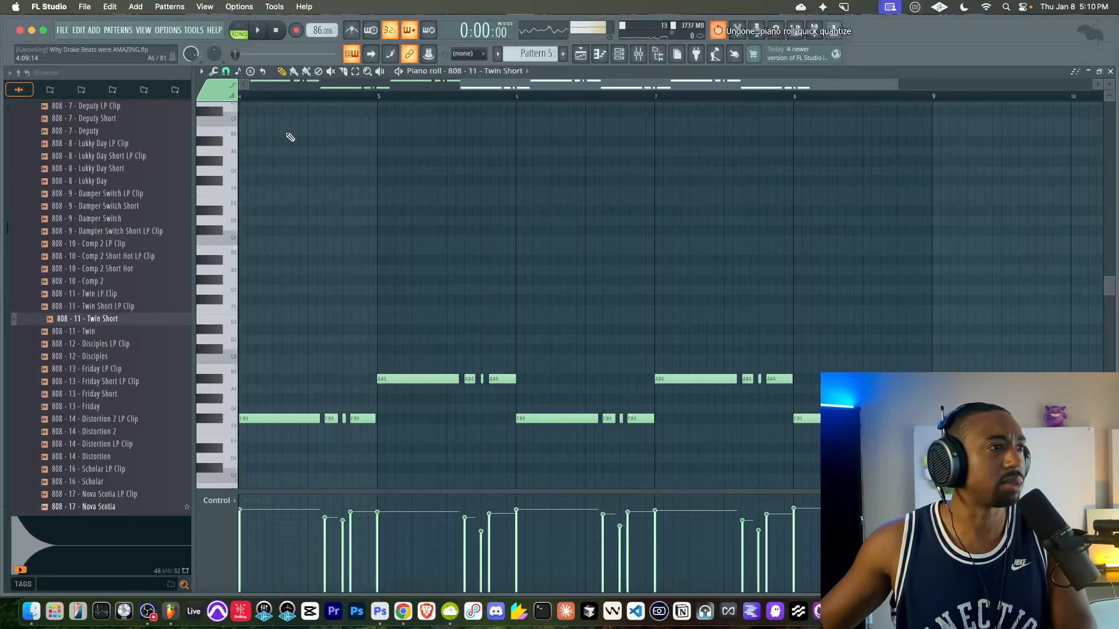
left_click(226, 72)
left_click(253, 149)
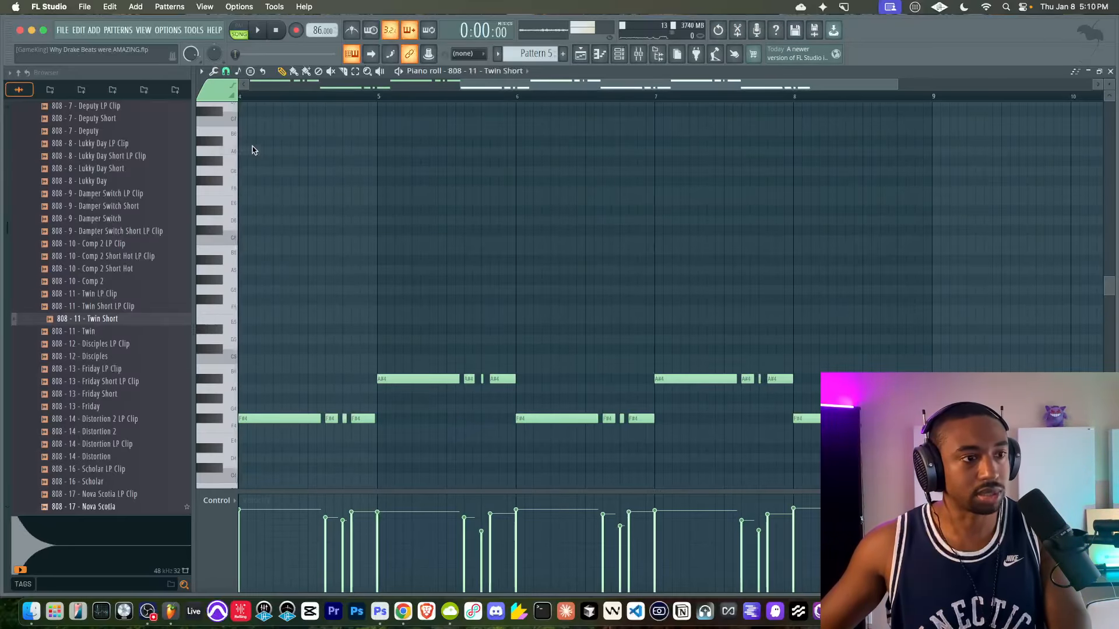
Transpose all the 808 notes up one octave and save the project.
key("ctrl+Up")
key("ctrl+s")
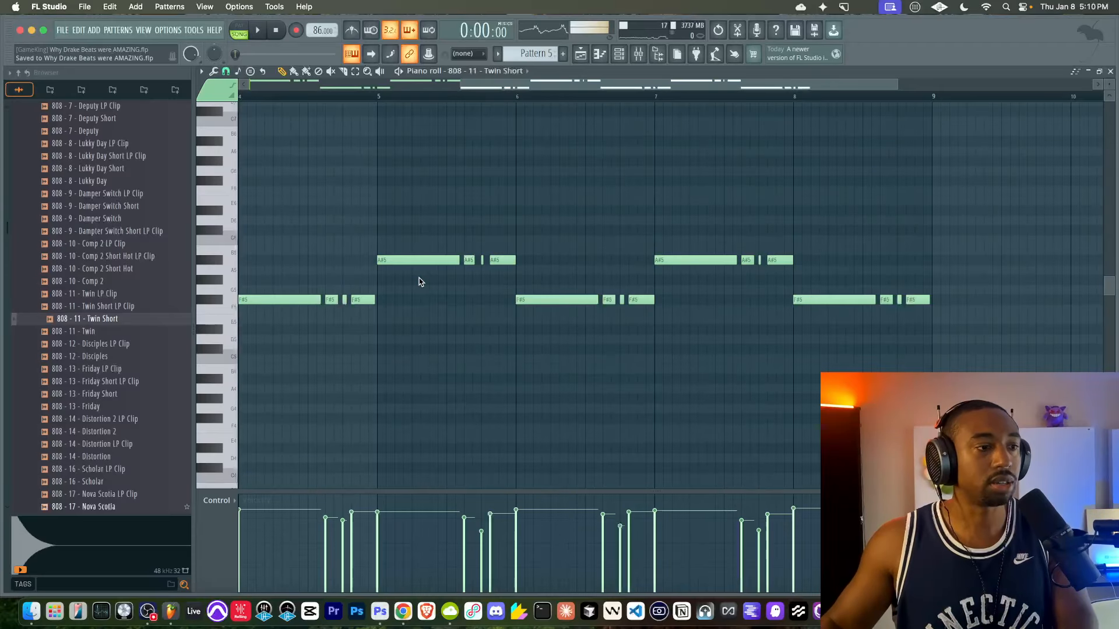
Select all the F#5 notes of the 808 and lower them one semitone to F5, checking against playback.
scroll(349, 280, "left", 5)
scroll(349, 279, "up", 3)
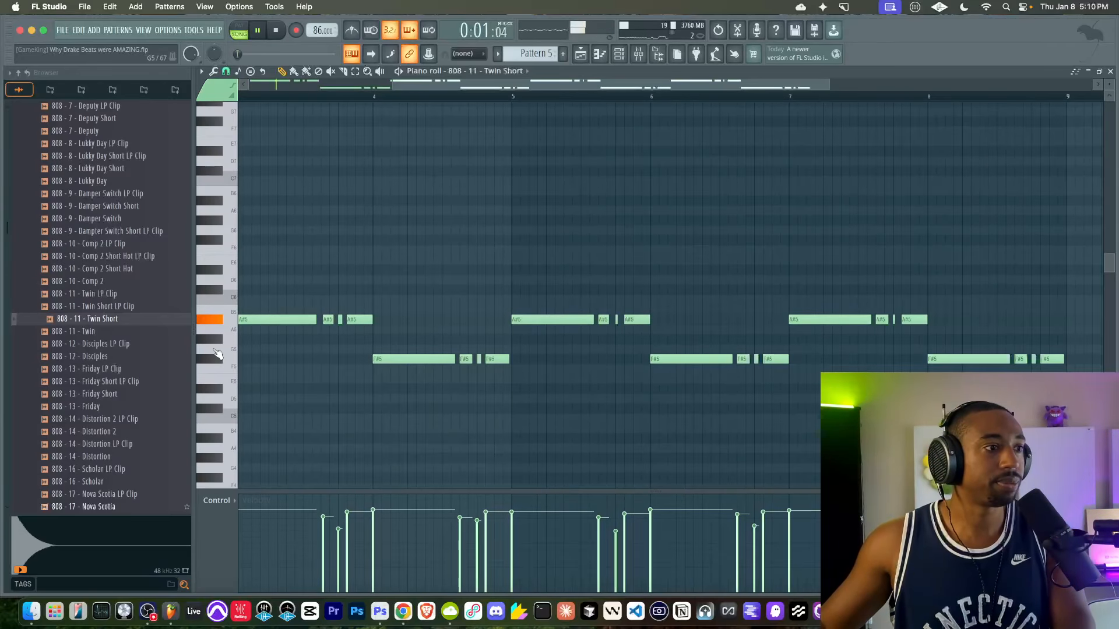
left_click(210, 354)
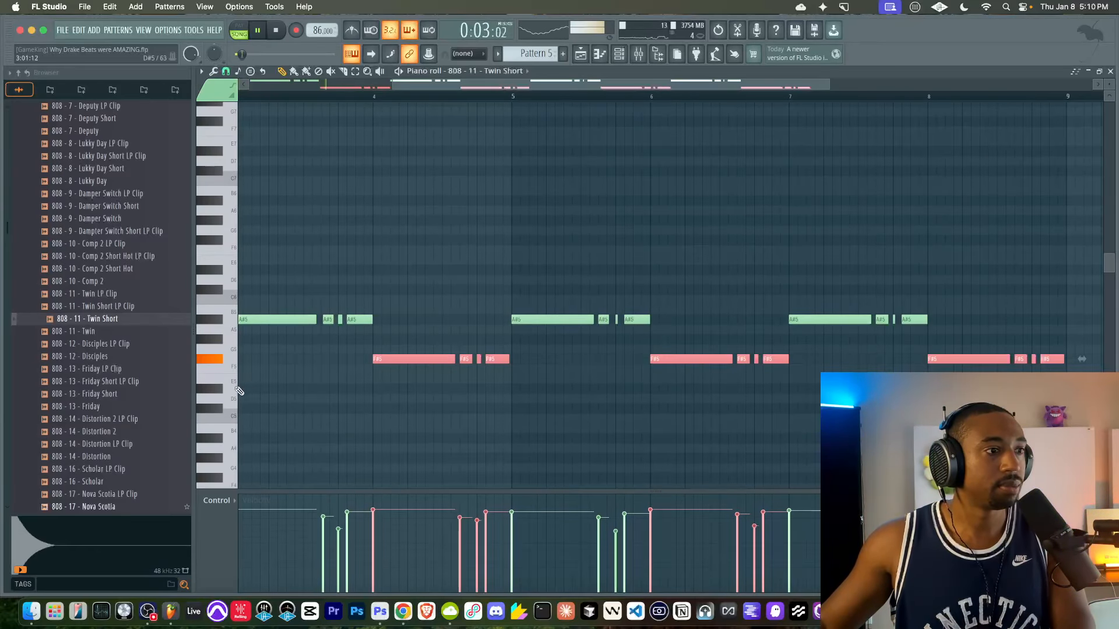
key("shift+Down")
key("space")
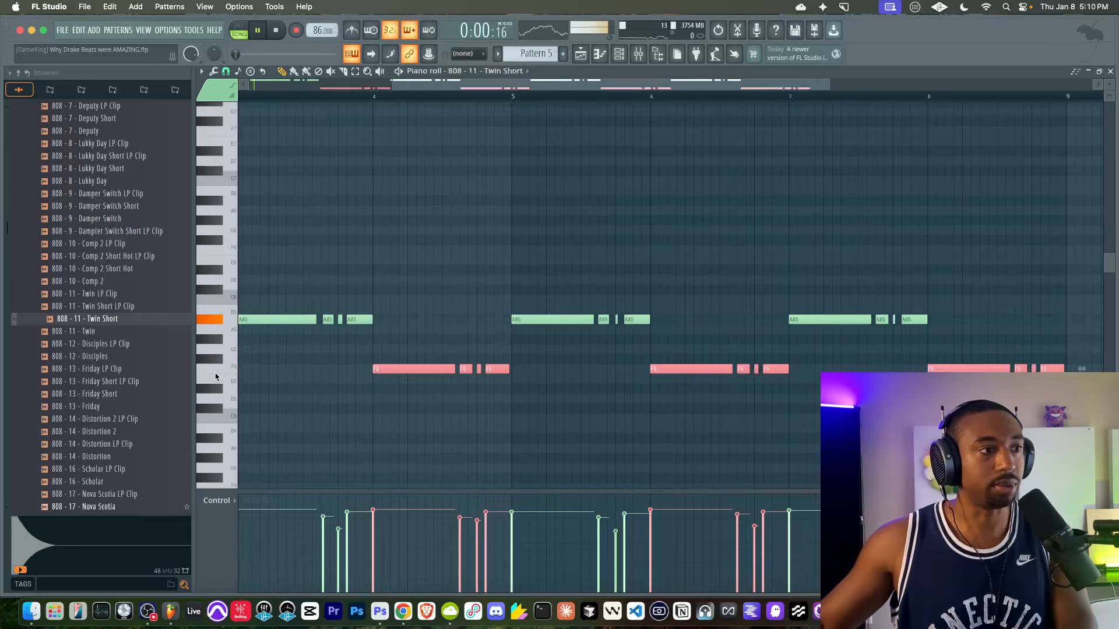
Transpose all the 808 notes down one octave and place a second Pattern 5 clip on Track 4 after the first.
key("ctrl+d")
key("ctrl+Down")
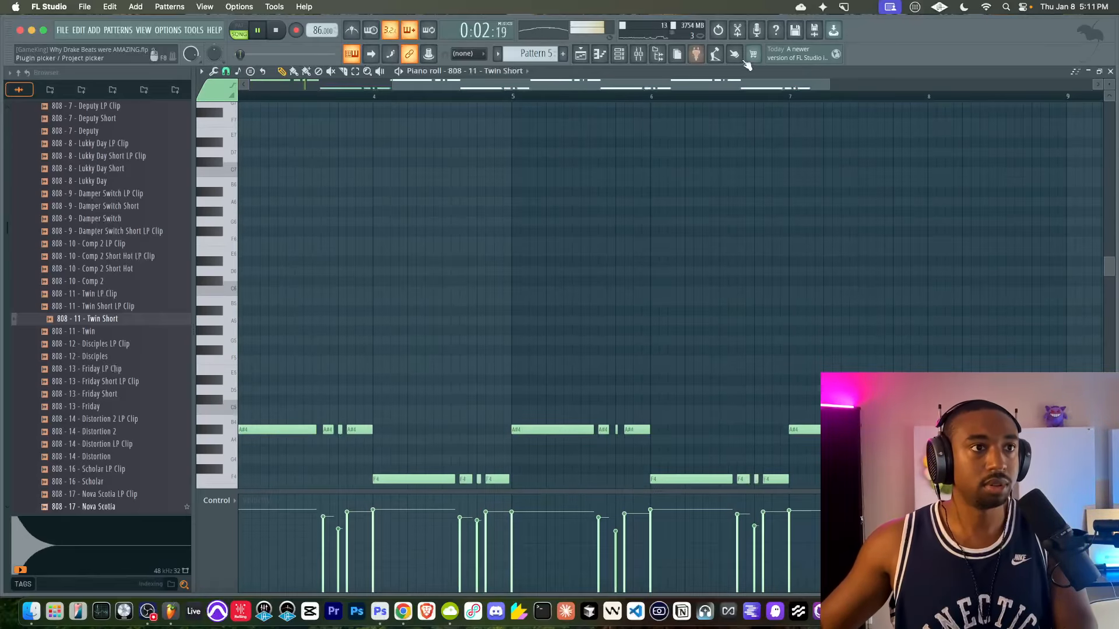
key("F5")
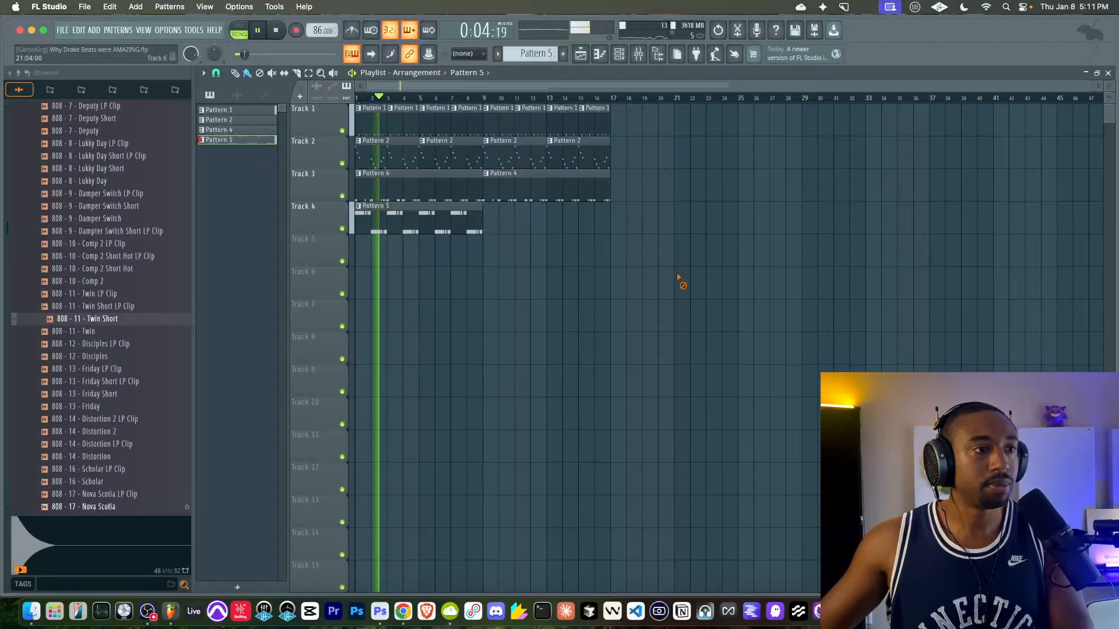
left_click(527, 210)
key("space")
Assign the [Kick] Metro channel to mixer track 2 and sidechain it to the 808's mixer track.
key("F6")
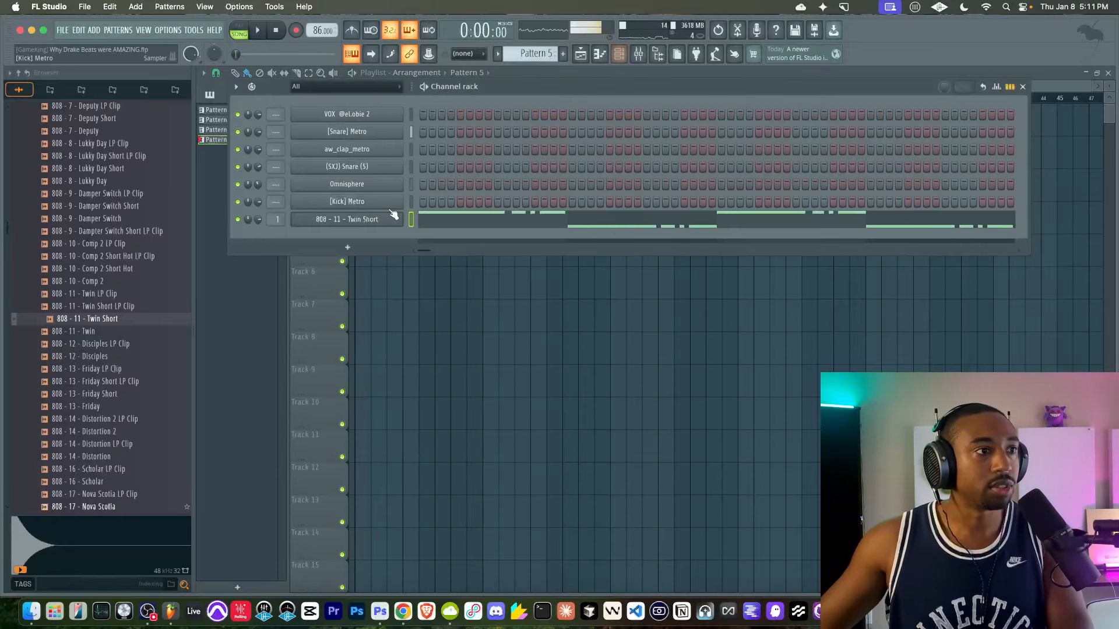
left_click(411, 201)
key("ctrl+l")
key("F9")
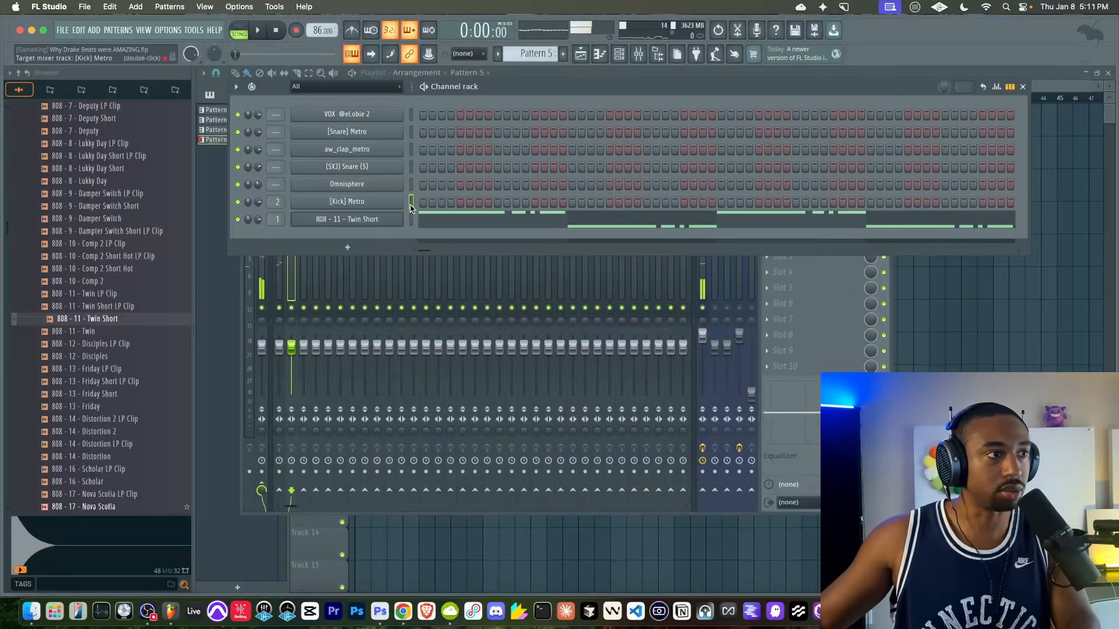
left_click(784, 450)
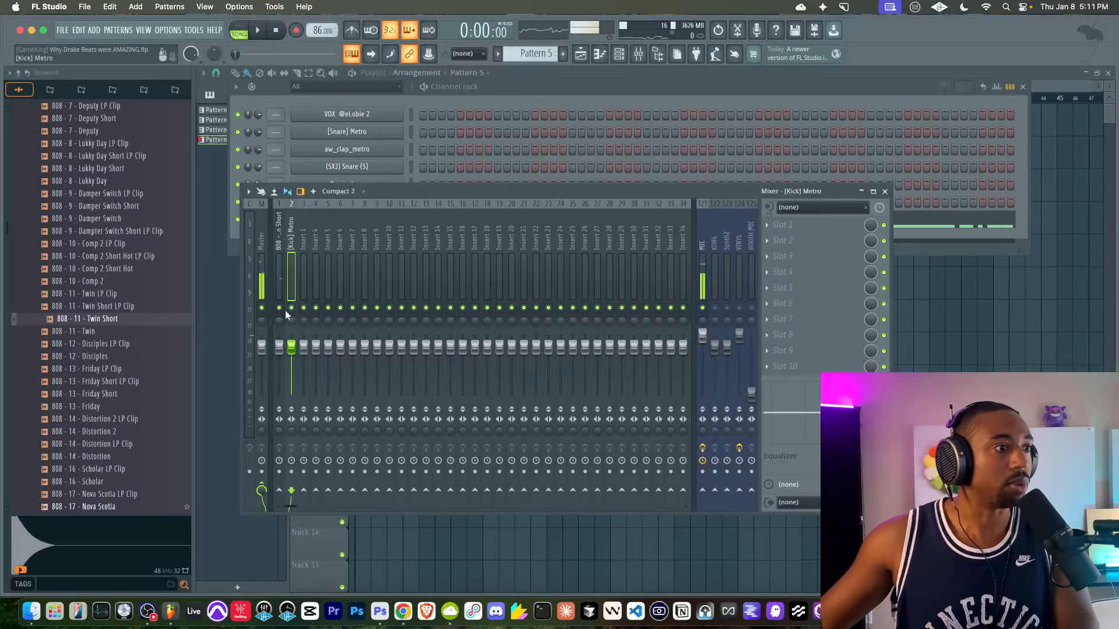
right_click(281, 491)
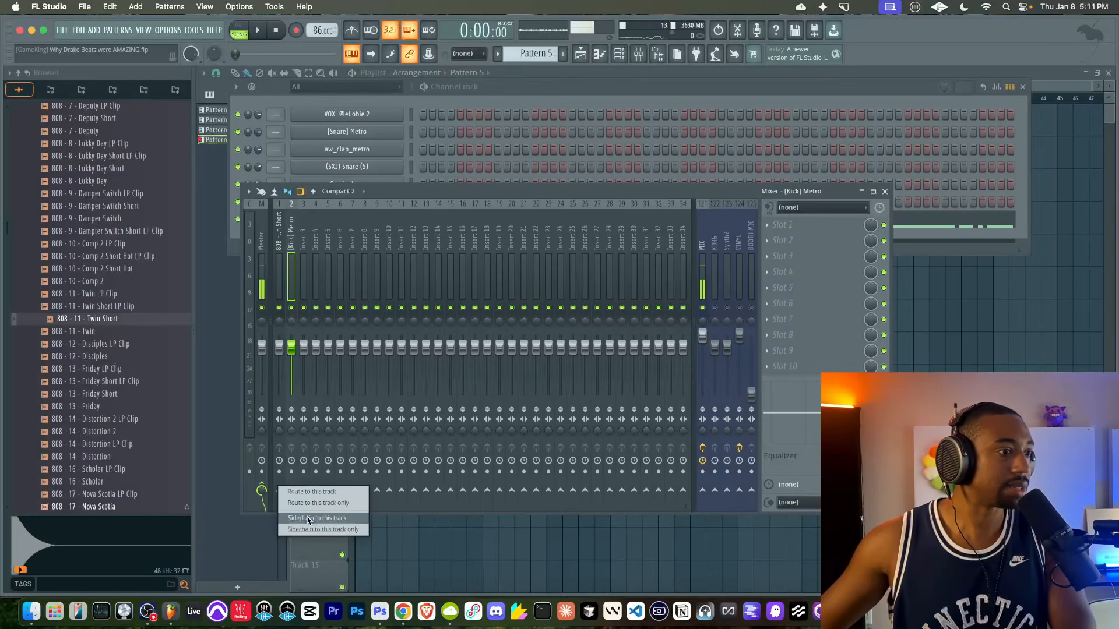
left_click(308, 513)
Load FabFilter Pro-Q 3 into the first effect slot of the 808's mixer track.
left_click(279, 280)
left_click(774, 225)
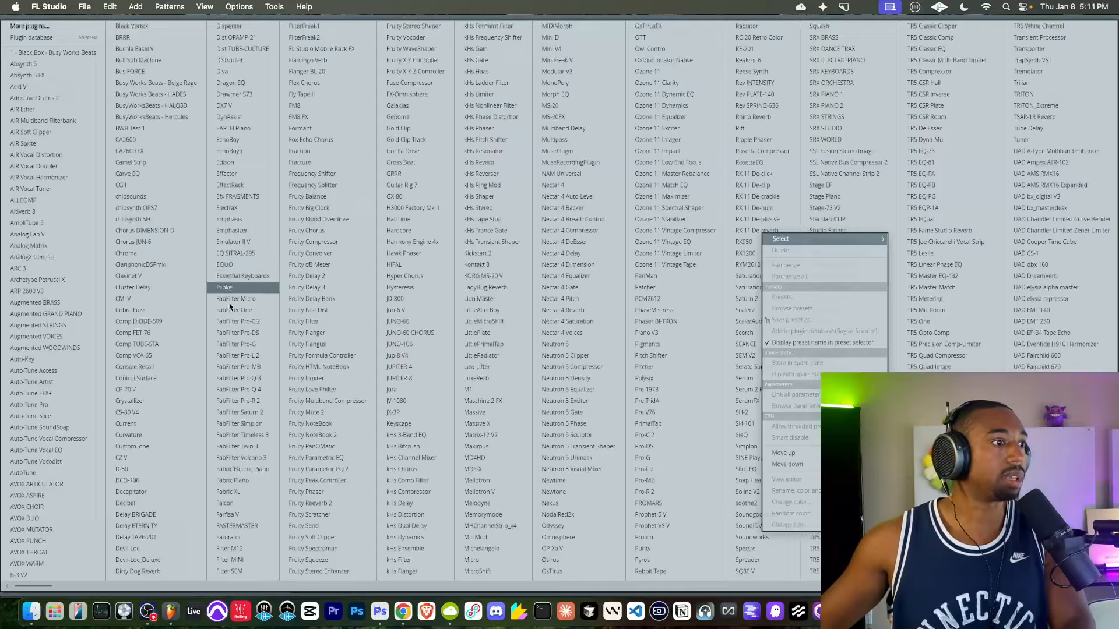
left_click(258, 379)
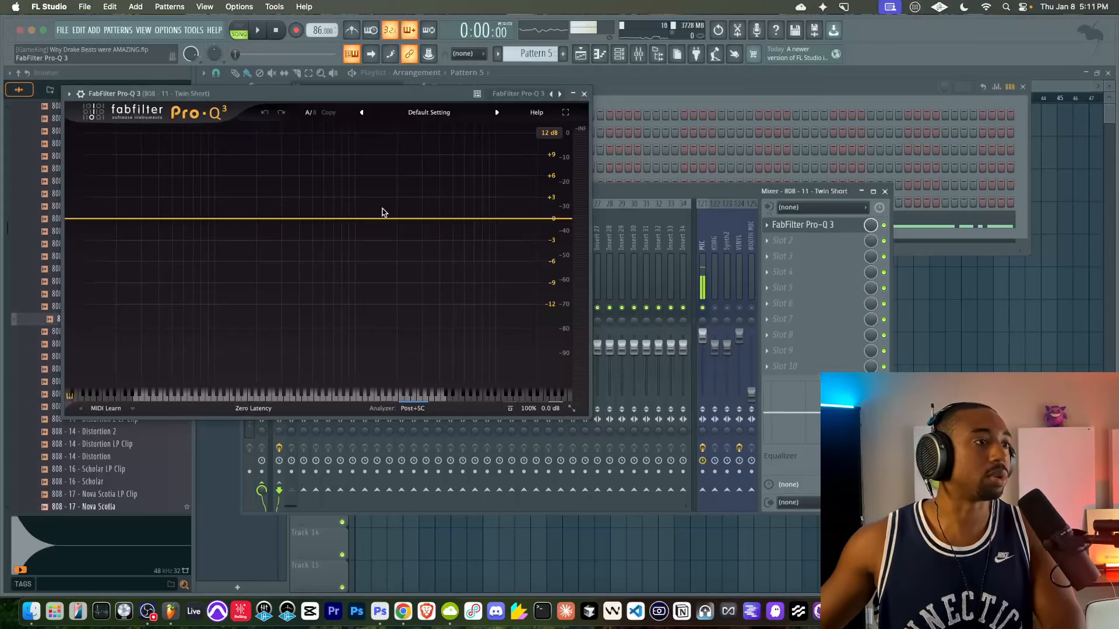
Add a low-shelf band at about 53 Hz in Pro-Q 3 with dynamic gain reduction triggered by the external side chain.
left_click(178, 220)
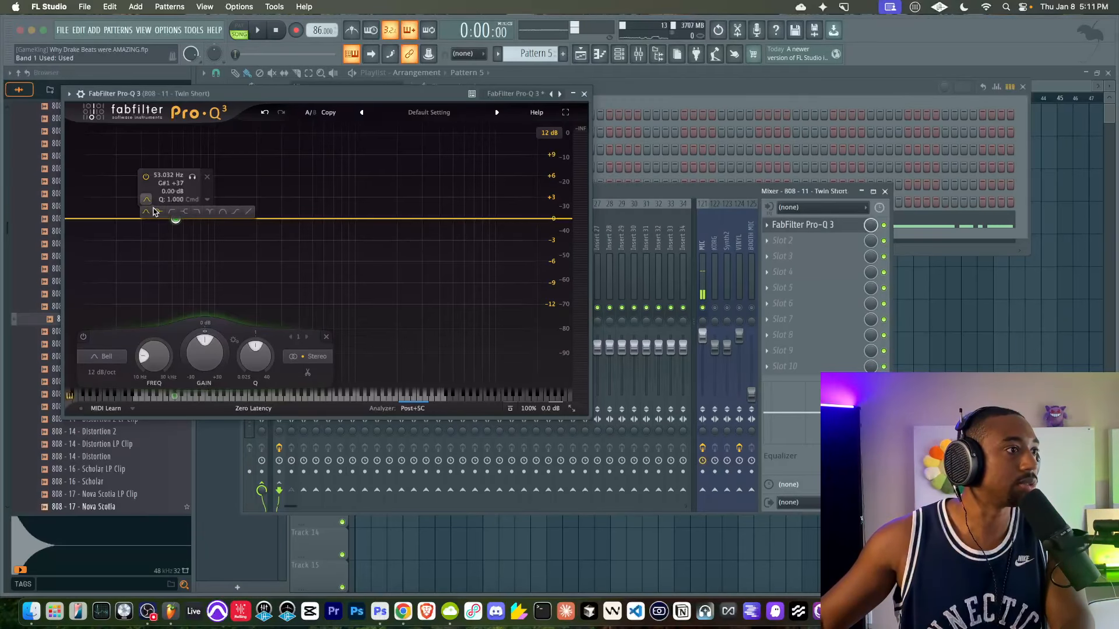
left_click_drag(205, 325, 215, 329)
left_click(215, 326)
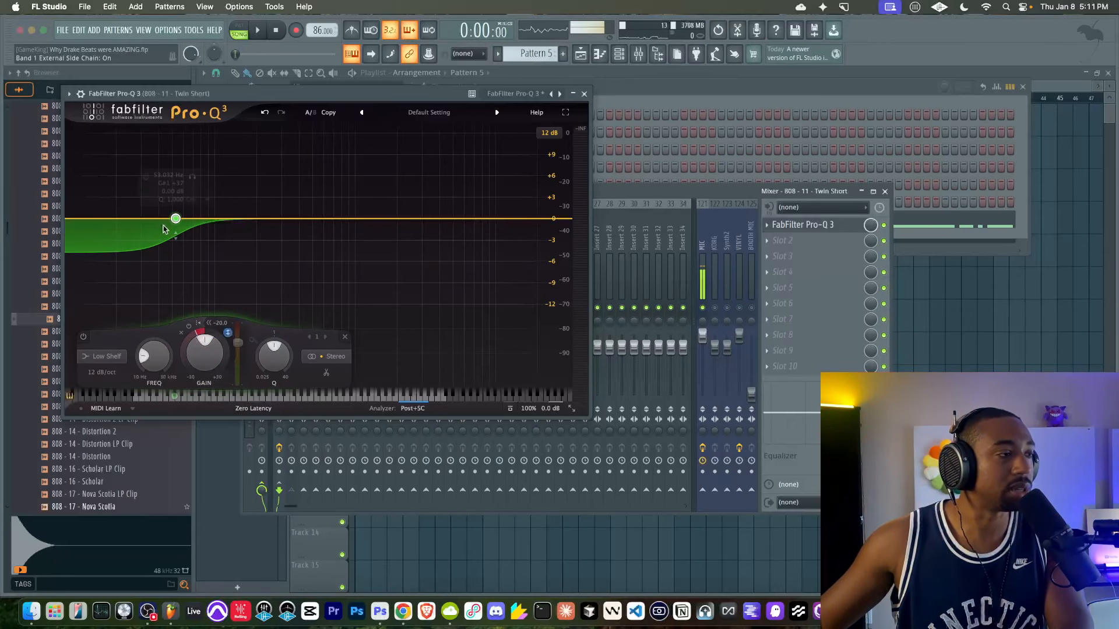
Map Pro-Q 3's Stereo Side Chain input to 1 in its processing connections and return to the EQ display.
left_click(81, 95)
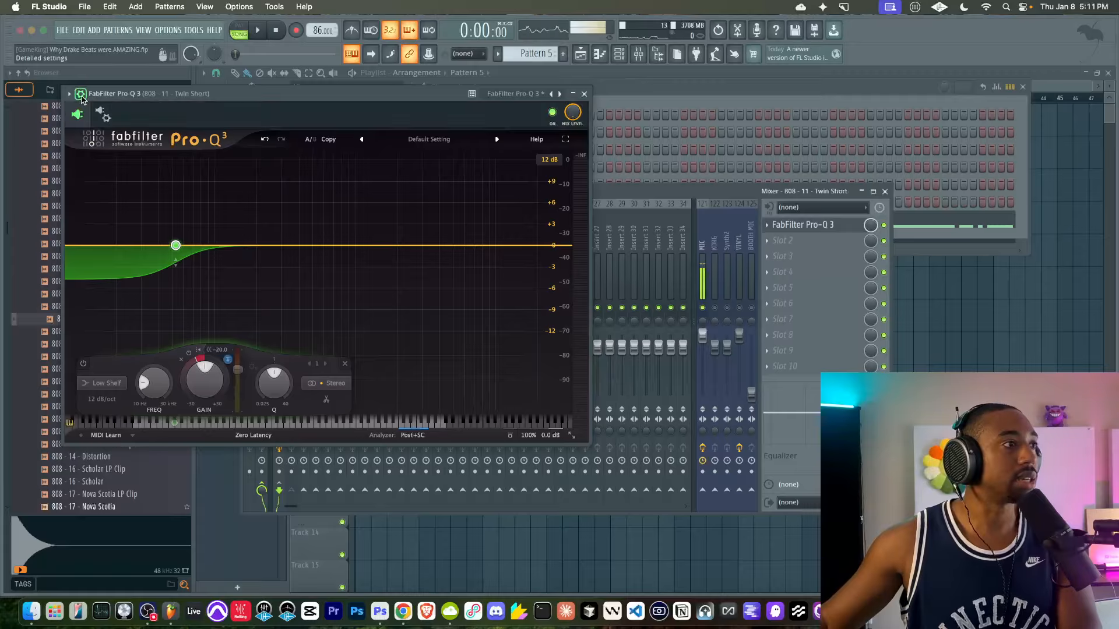
left_click(103, 116)
left_click(120, 140)
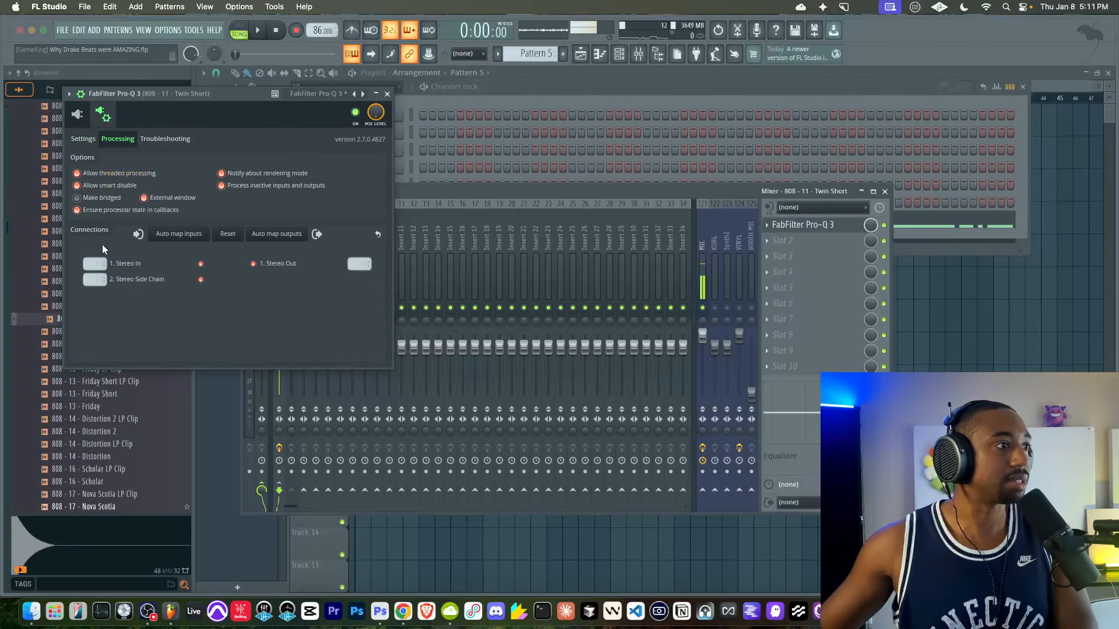
left_click(96, 281)
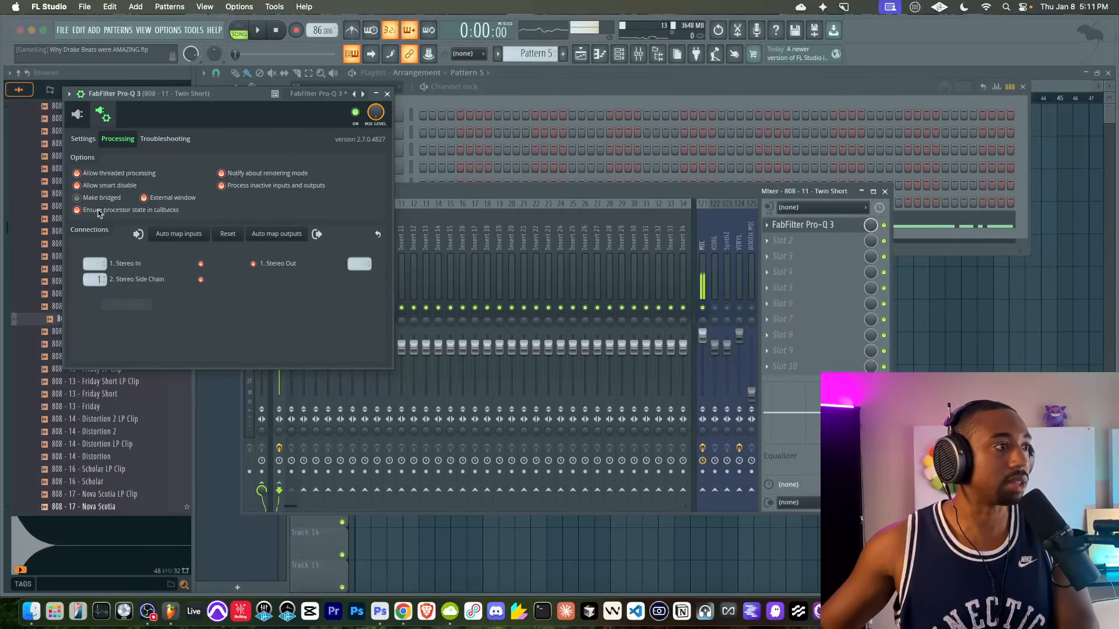
left_click(78, 115)
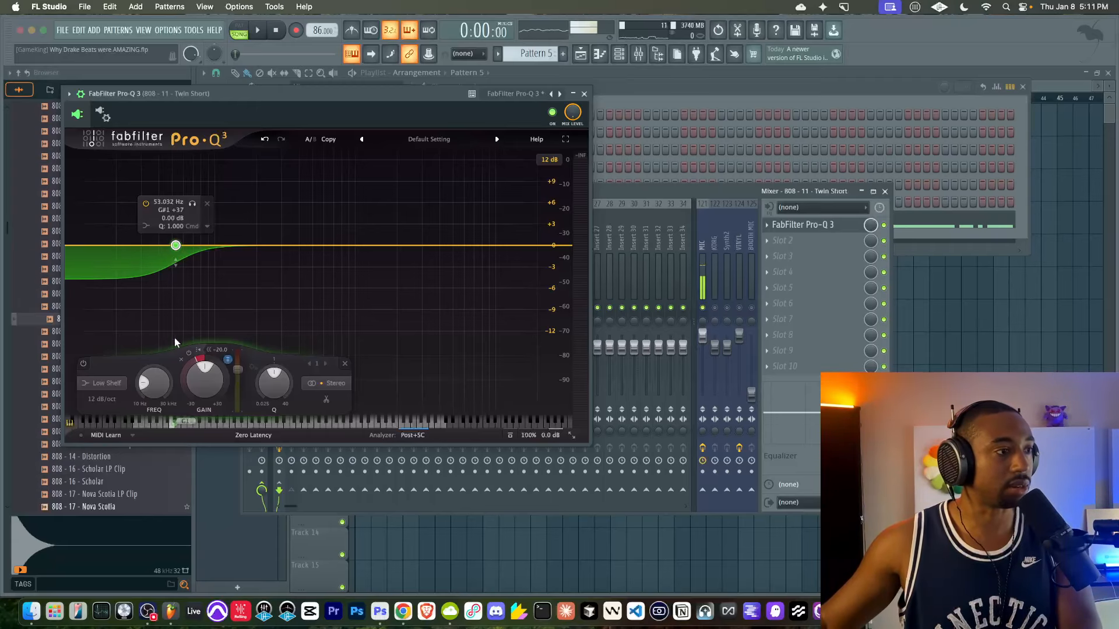
Play the arrangement and raise the frequency of Pro-Q 3's dynamic low-shelf band.
key("space")
left_click_drag(154, 383, 161, 359)
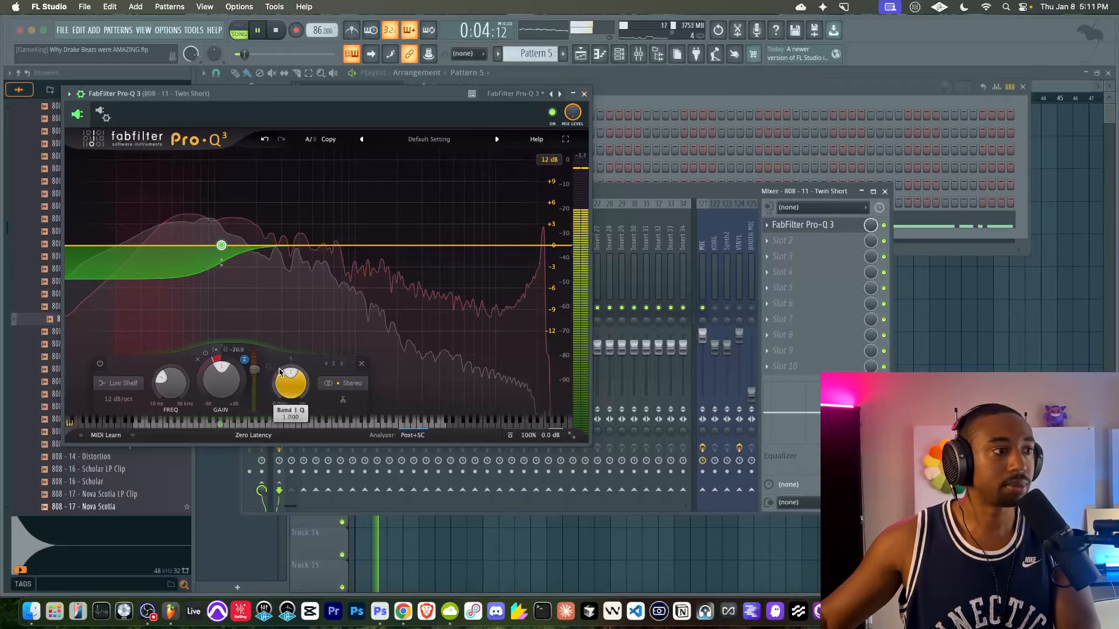
Raise the low-shelf band's frequency further, and close Pro-Q 3 and the other windows to return to the playlist.
left_click_drag(170, 383, 171, 373)
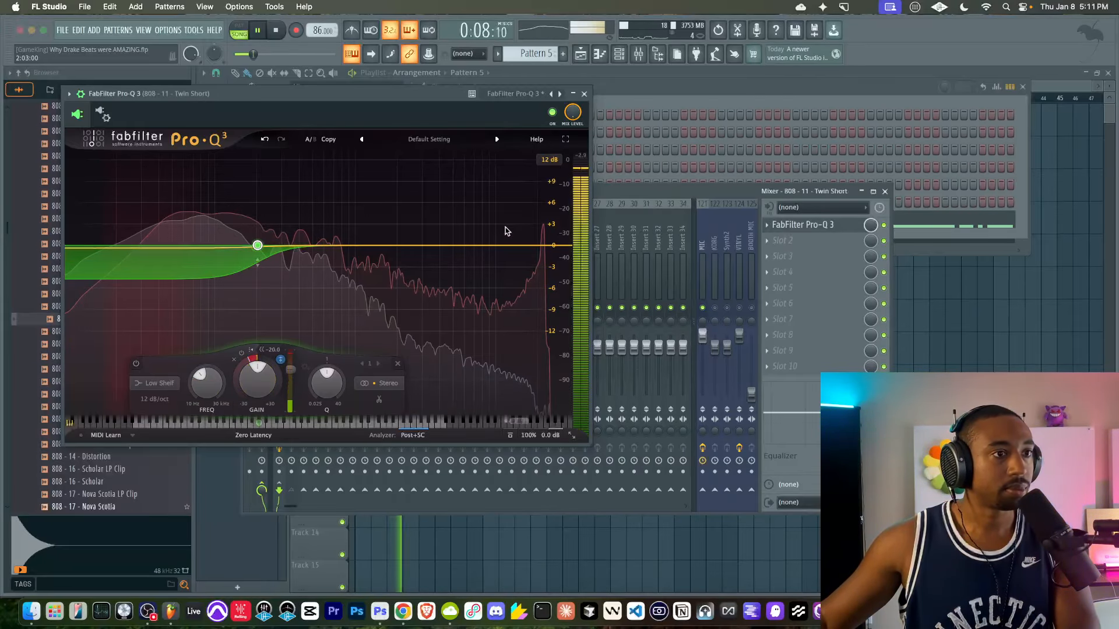
left_click(585, 93)
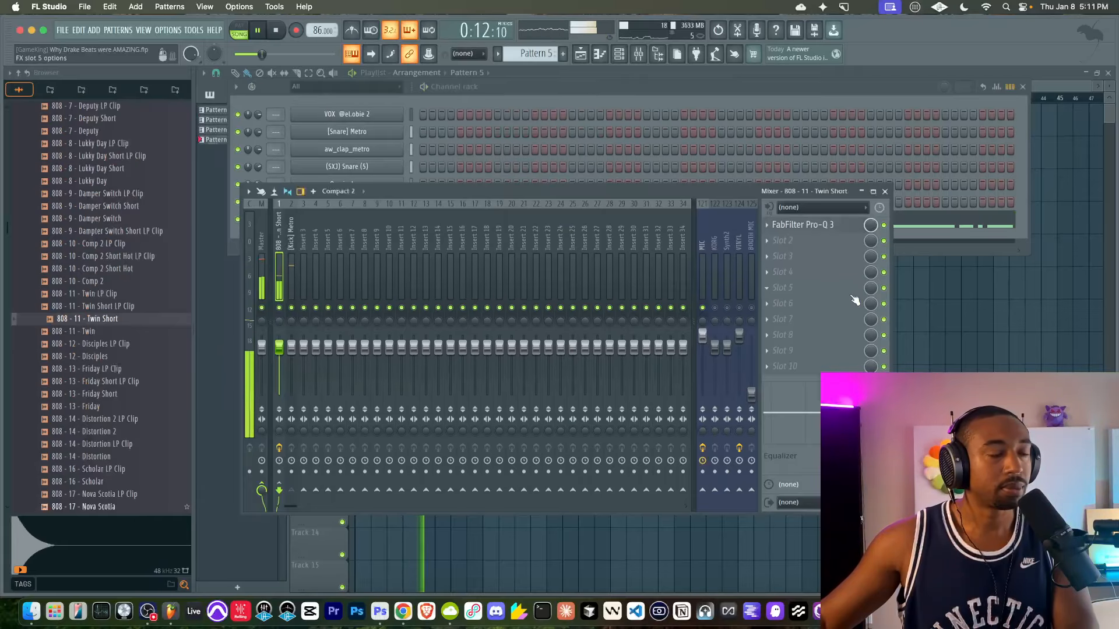
key("F12")
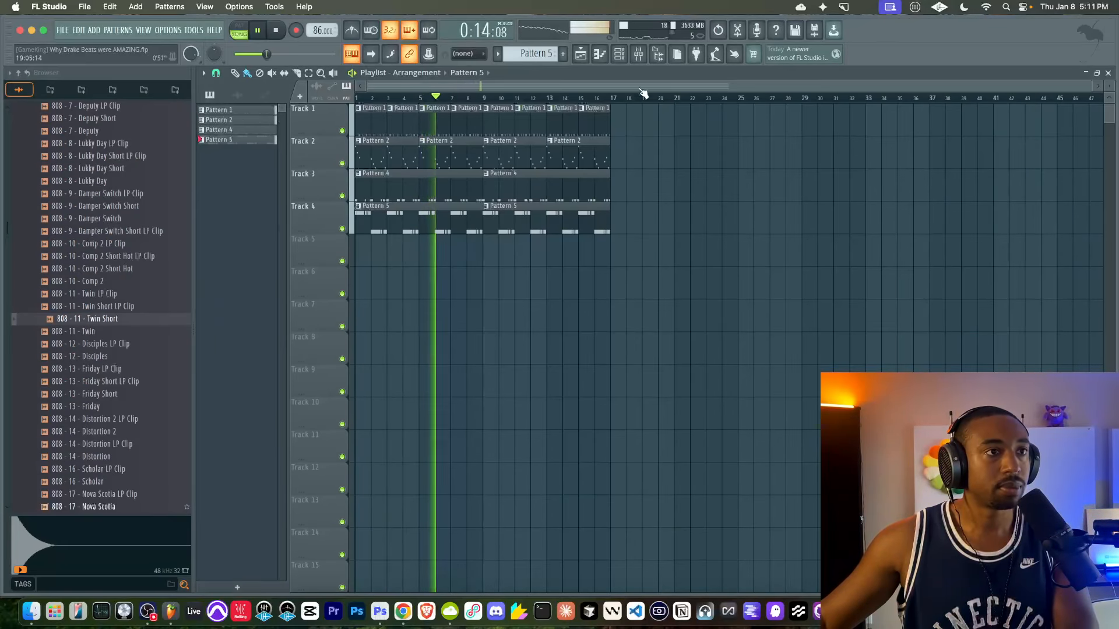
Replace the 808 channel's sample with 808 - 12 - Disciples LP Clip and close the channel rack.
key("F6")
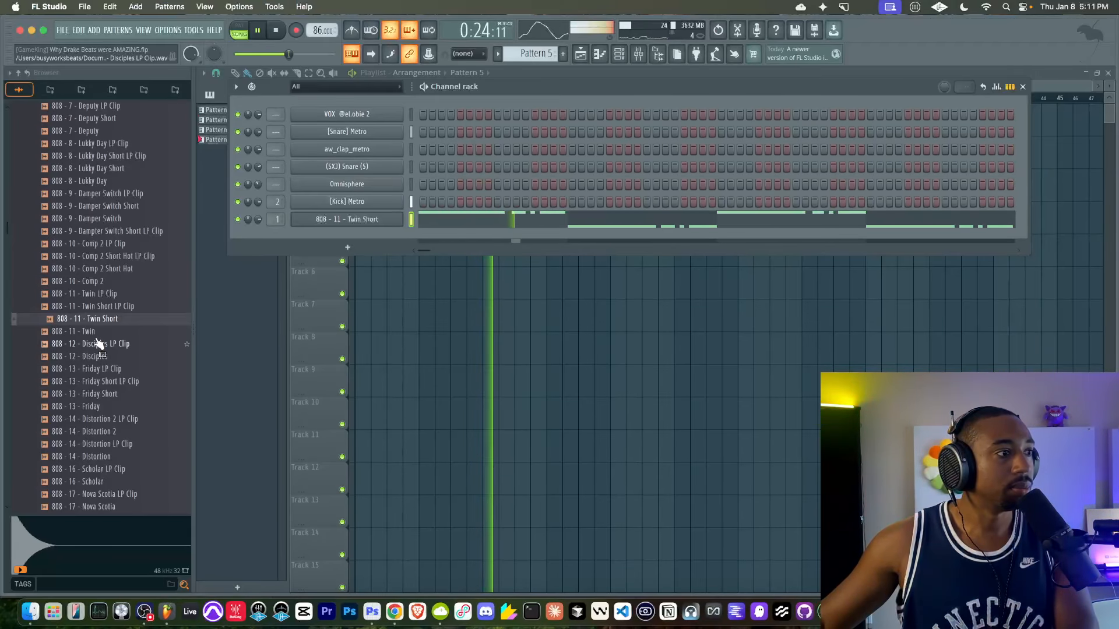
right_click(97, 344)
left_click(134, 352)
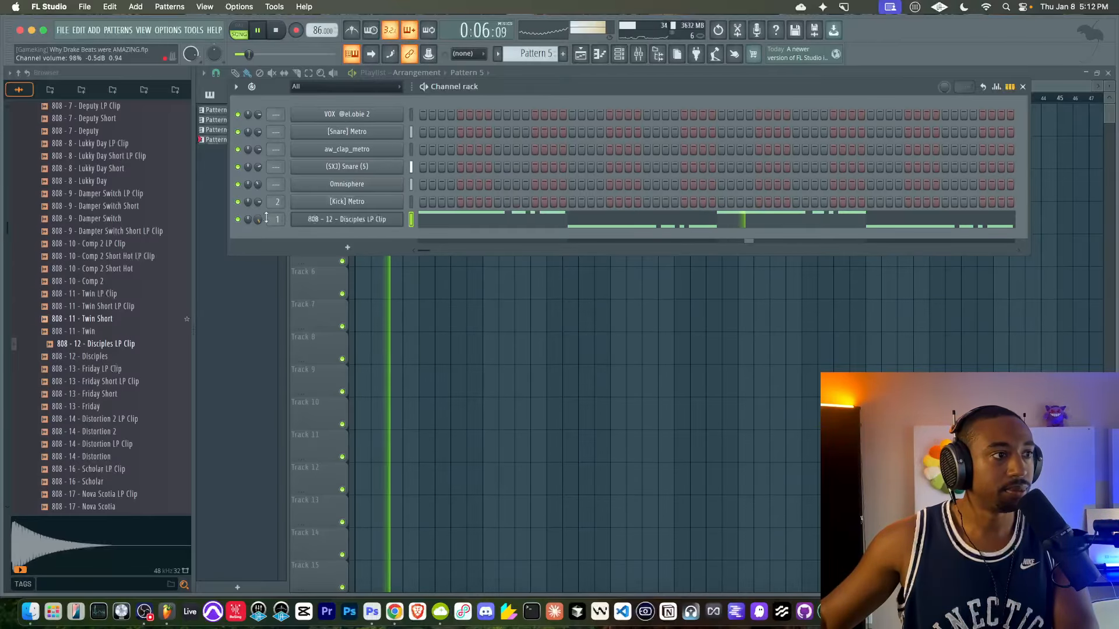
key("F6")
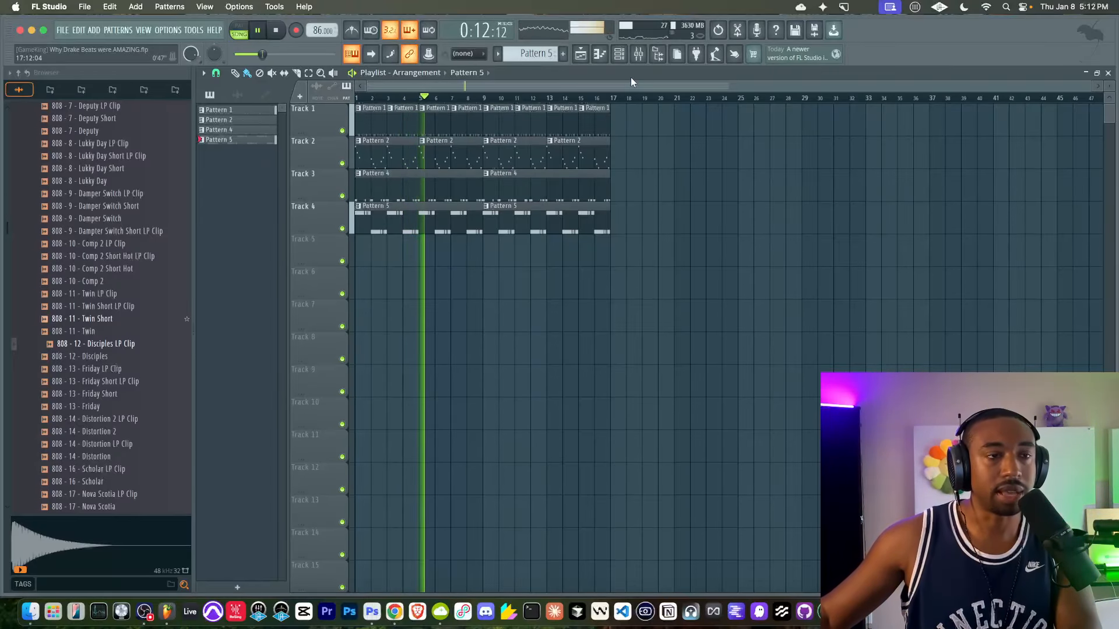
Add a new empty pattern and browse to the 1 - Go - To Drums folder in Friends Sounds.
left_click(619, 55)
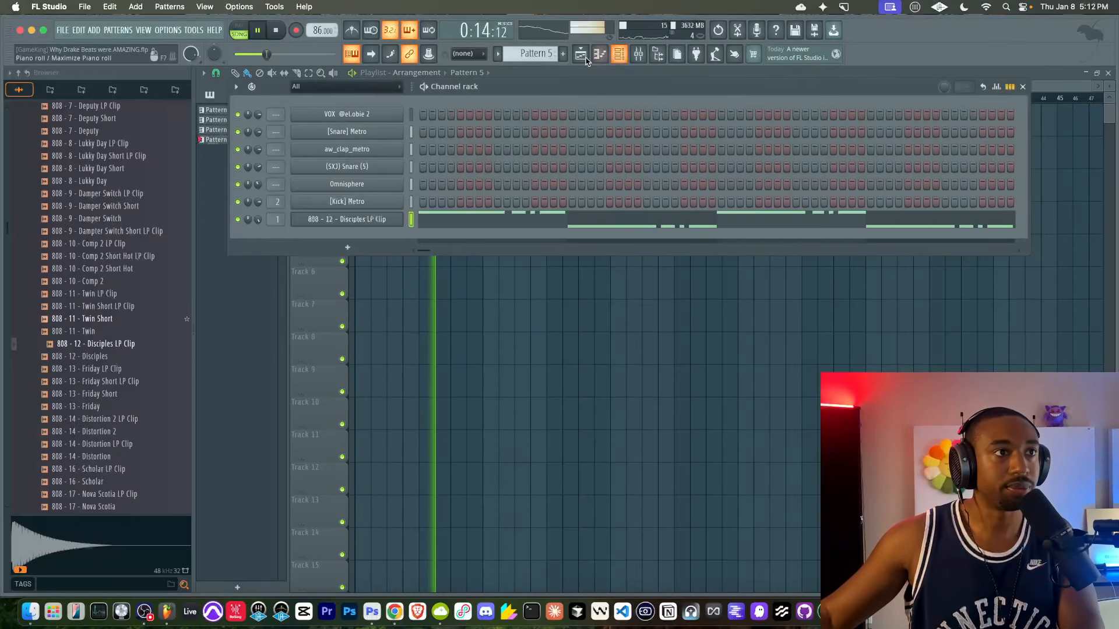
scroll(128, 181, "up", 15)
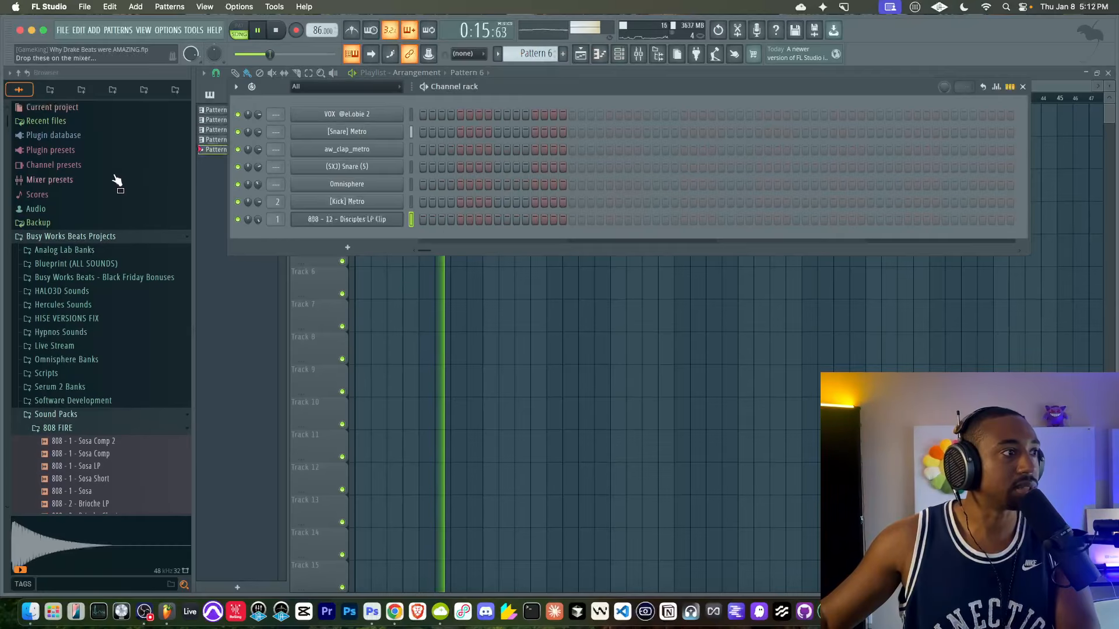
left_click(81, 236)
left_click(80, 319)
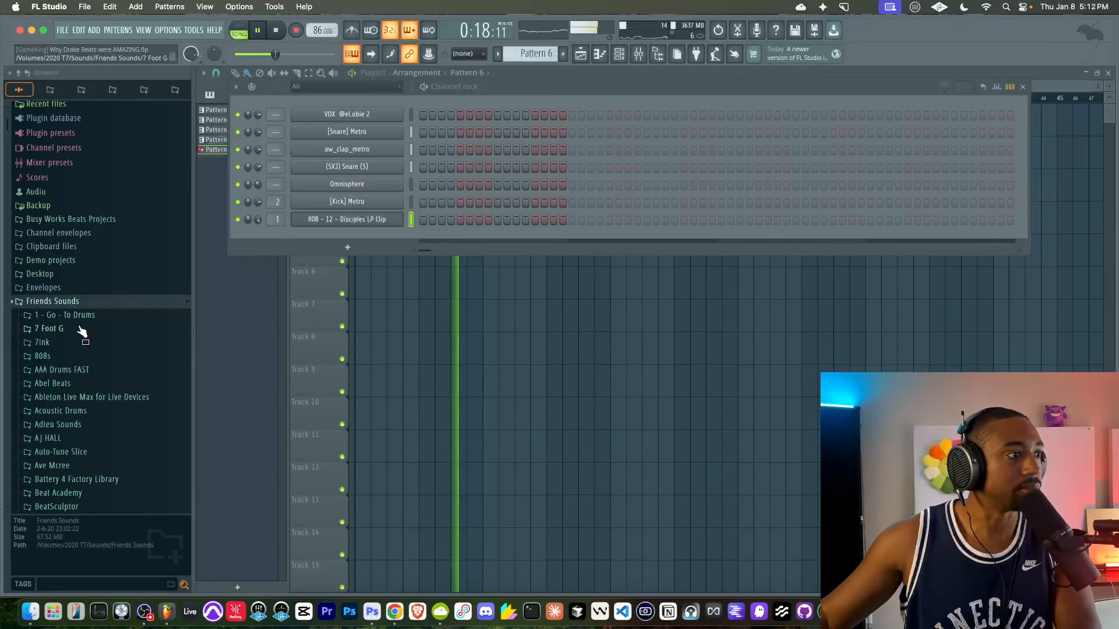
left_click(82, 316)
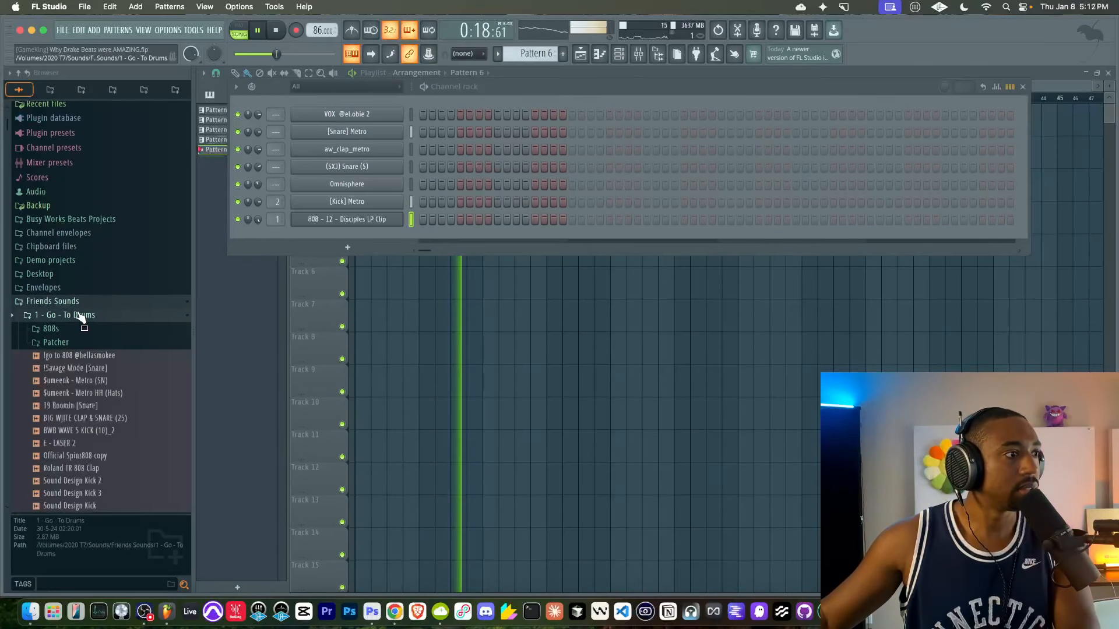
Load the $umeenk - Metro HH (Hats) sample as a new channel and route it to mixer track 3.
right_click(91, 393)
left_click(121, 355)
key("F9")
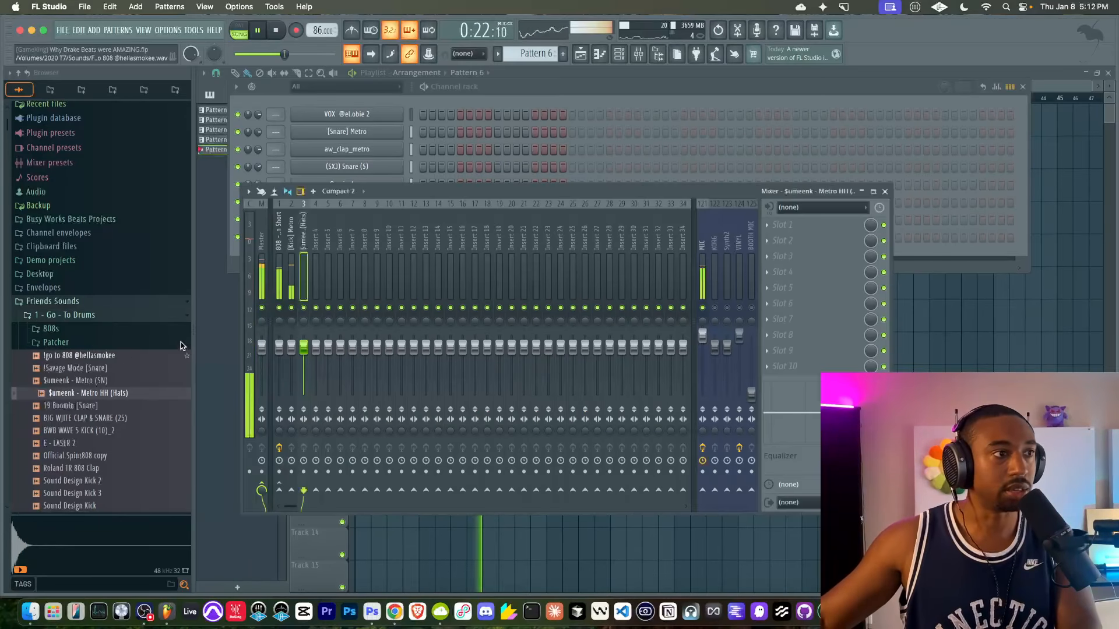
Fill the hi-hat channel's step row in Pattern 6 using the step fill command.
left_click(502, 96)
right_click(389, 236)
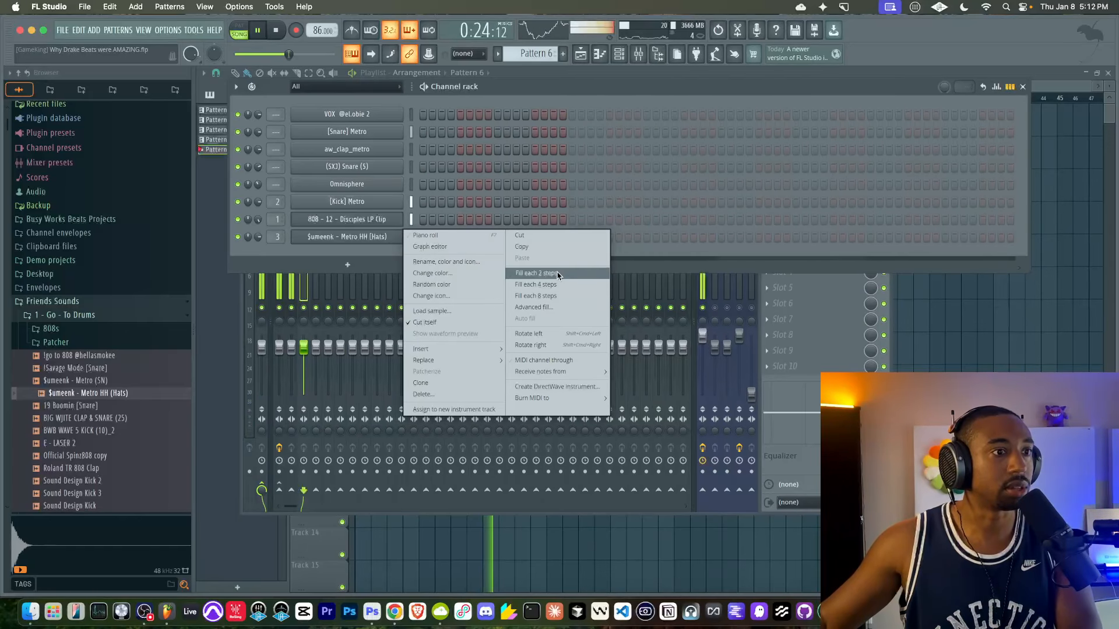
left_click(892, 314)
Paint Pattern 6 clips along playlist Track 5 from bar 1 through bar 16.
key("F5")
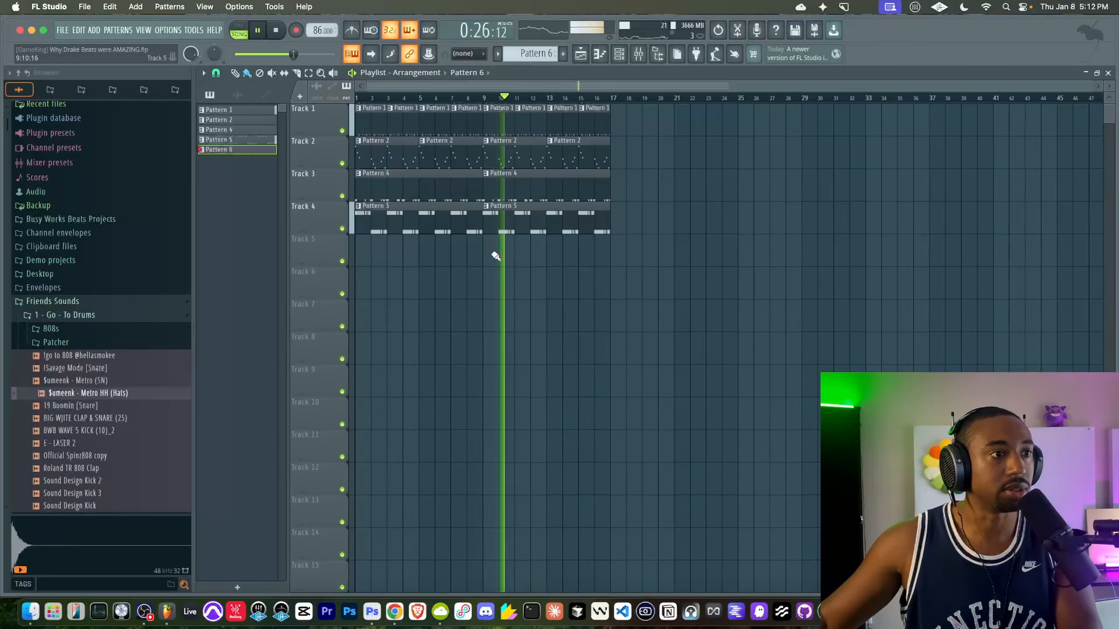
left_click_drag(489, 252, 610, 252)
left_click_drag(528, 256, 329, 257)
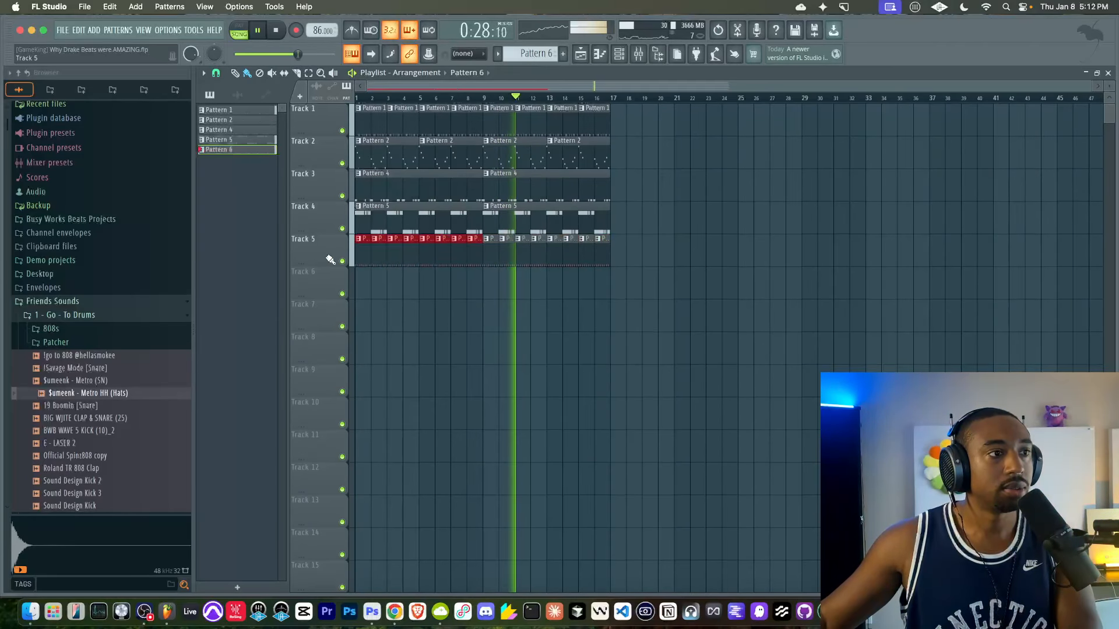
Set the hi-hat sample's silence trimming threshold to 78% in its sampler and return to the playlist.
key("F6")
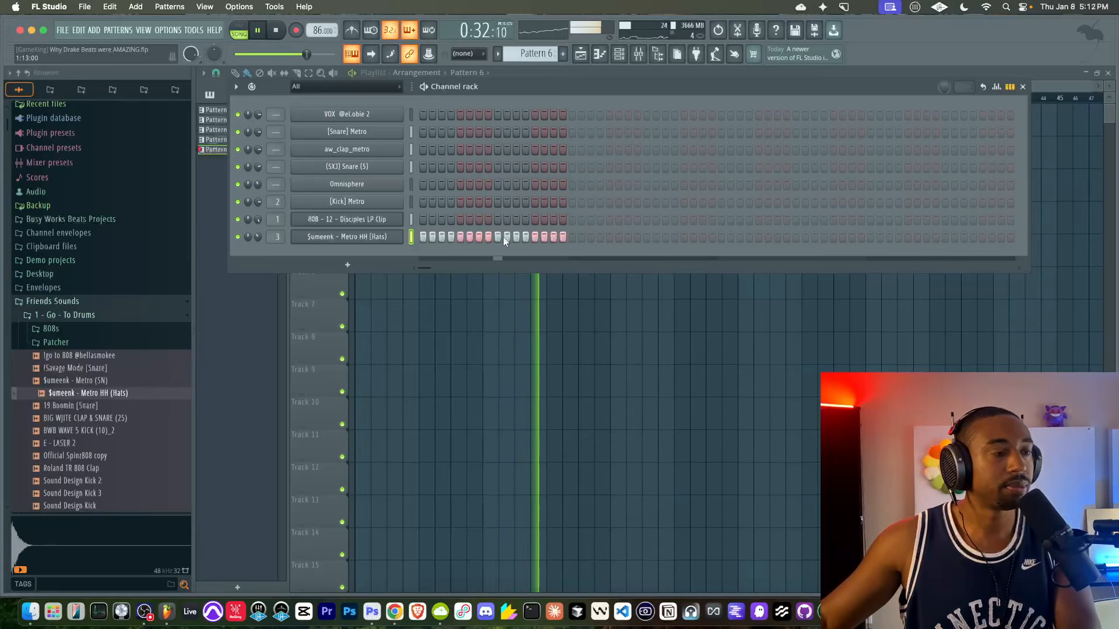
left_click(373, 236)
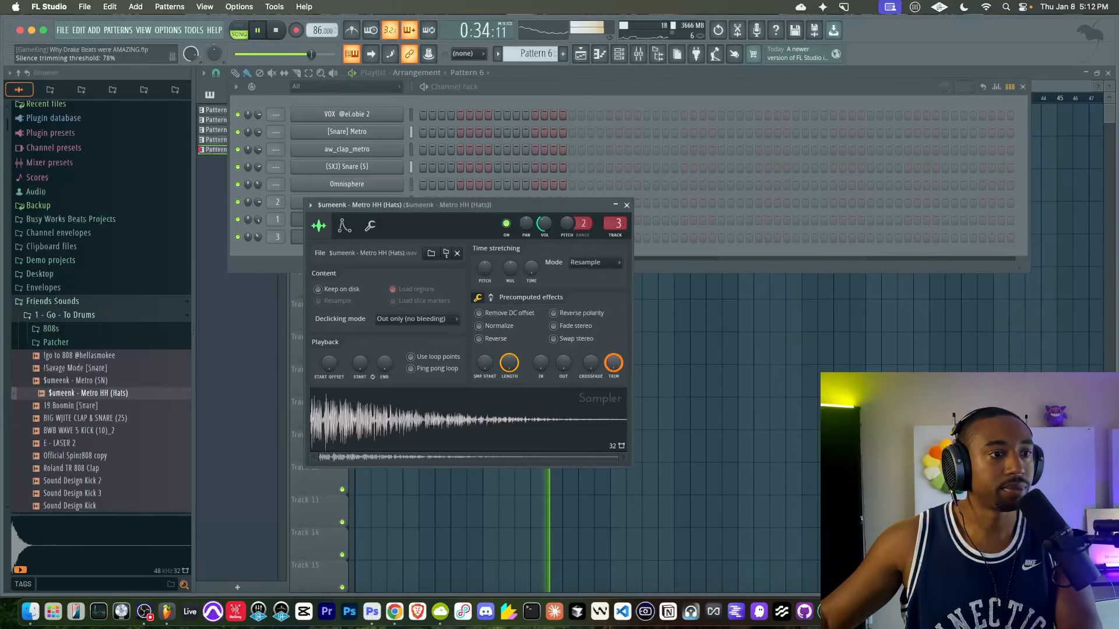
left_click(715, 319)
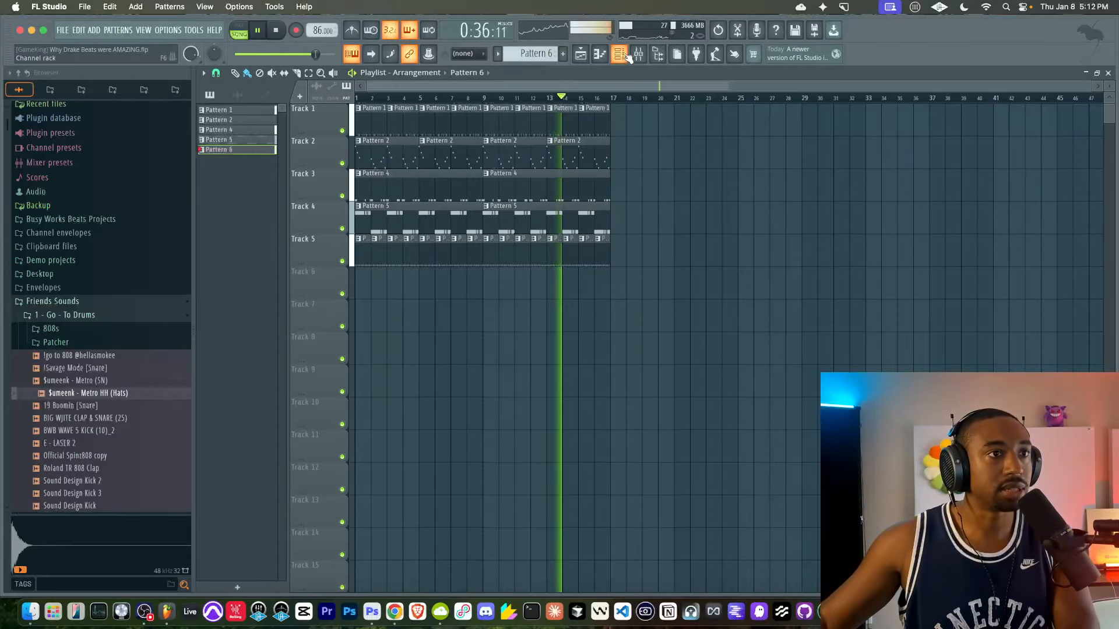
Delete the Pattern 6 clips on Track 5 and the Pattern 4 clip on Track 3 from bars 1 to 8.
key("F6")
key("F6")
left_click_drag(479, 258, 345, 263)
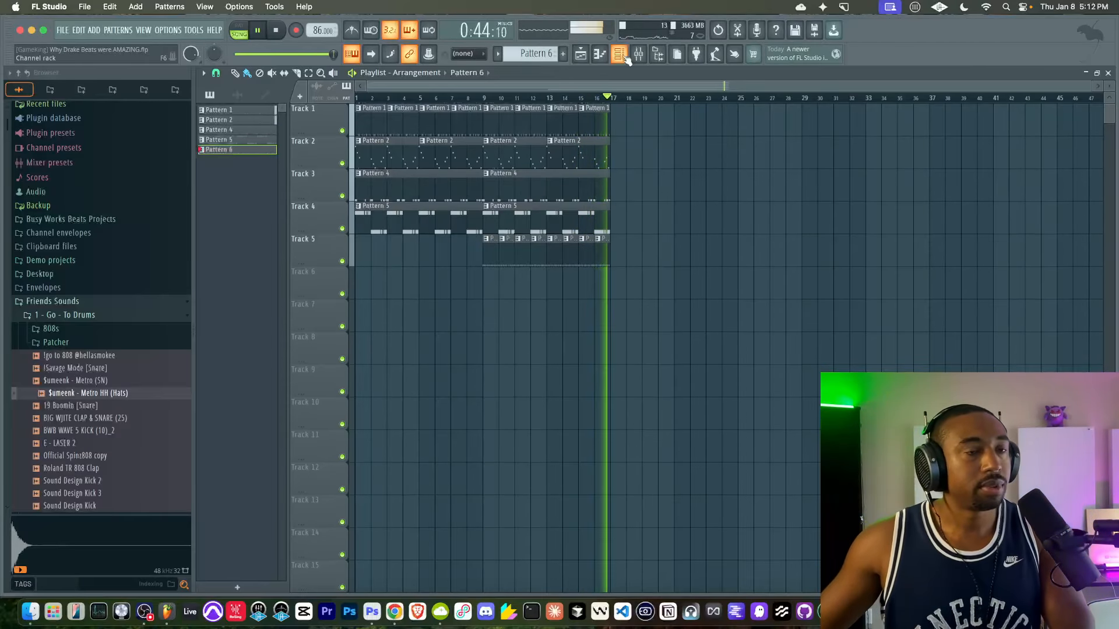
right_click(411, 194)
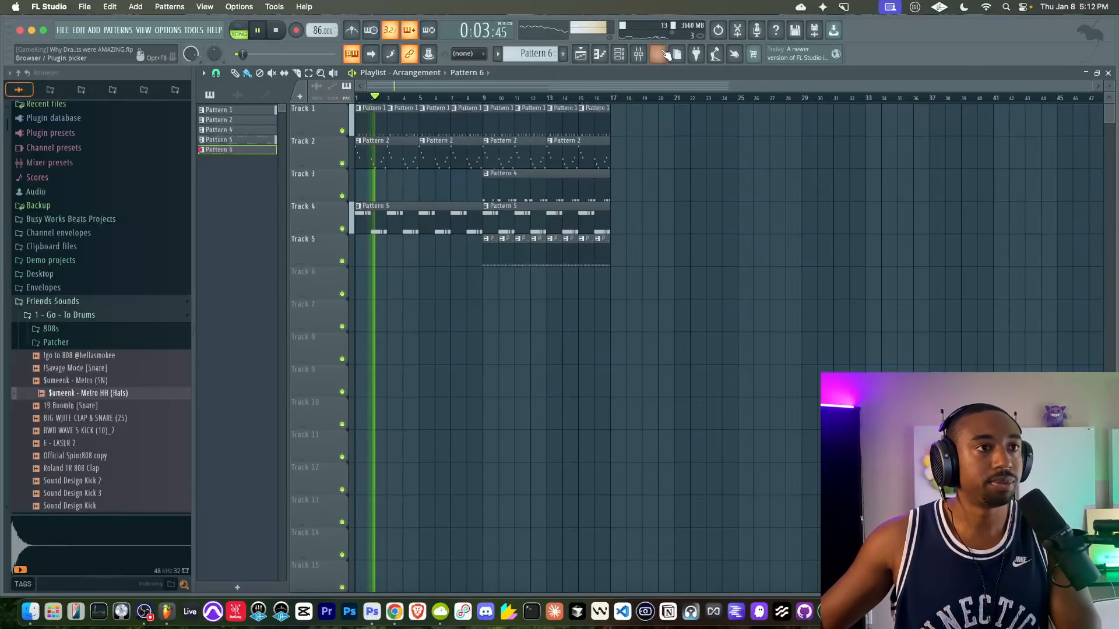
Save the project with the reduced first half of the arrangement.
left_click(638, 54)
key("F9")
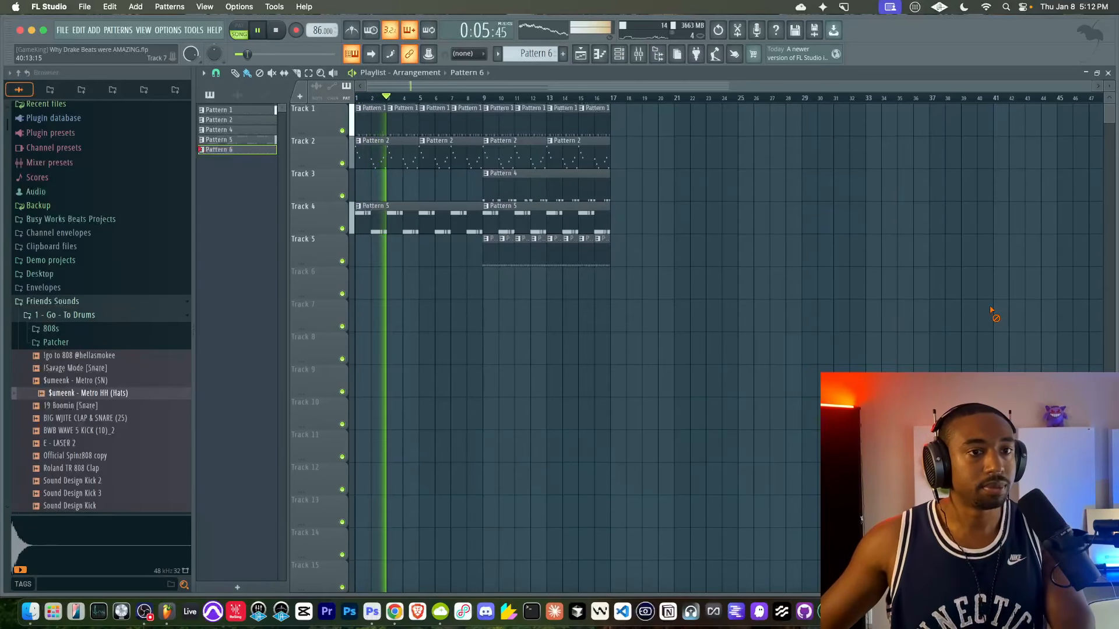
key("super+s")
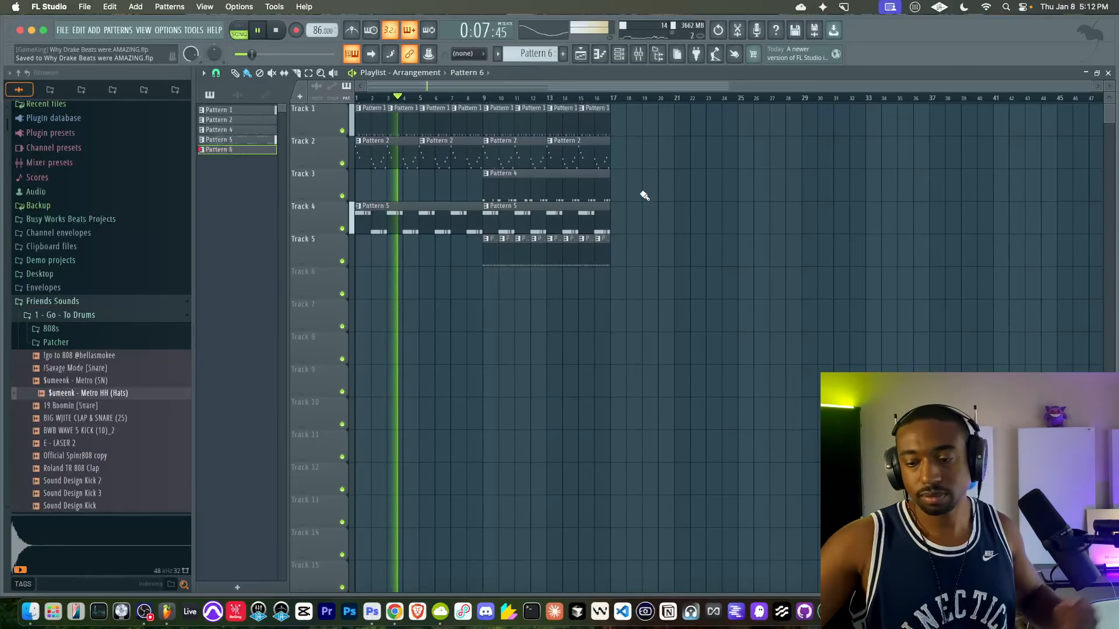
Open Pattern 5's 808 notes in the piano roll, change the grid snap and quantize the notes to it.
double_click(423, 227)
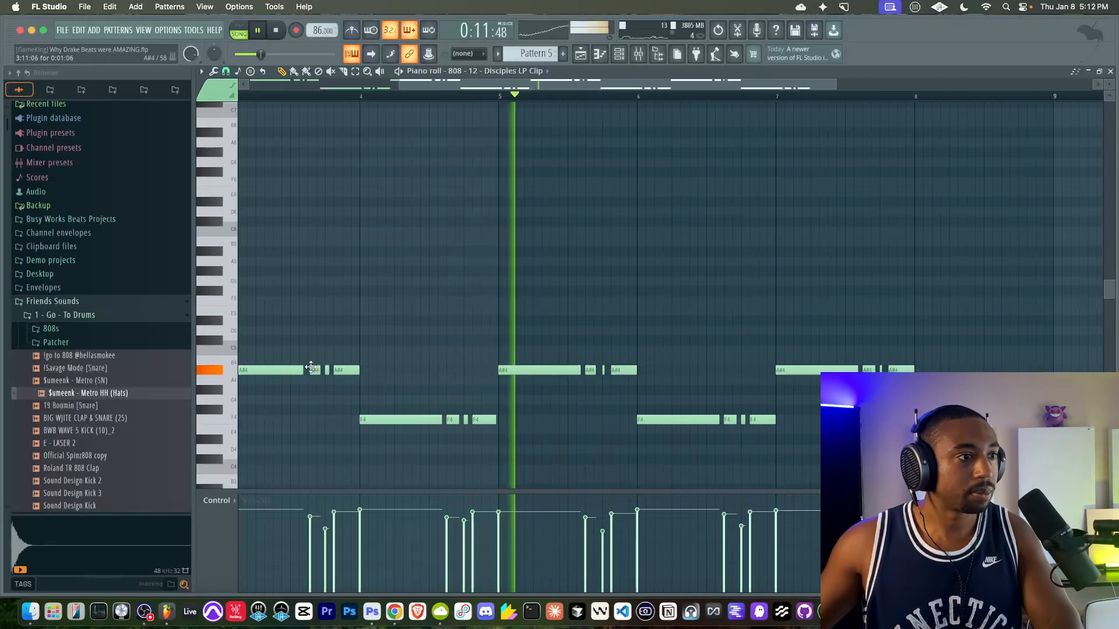
left_click(315, 370)
scroll(306, 389, "up", 3, "ctrl")
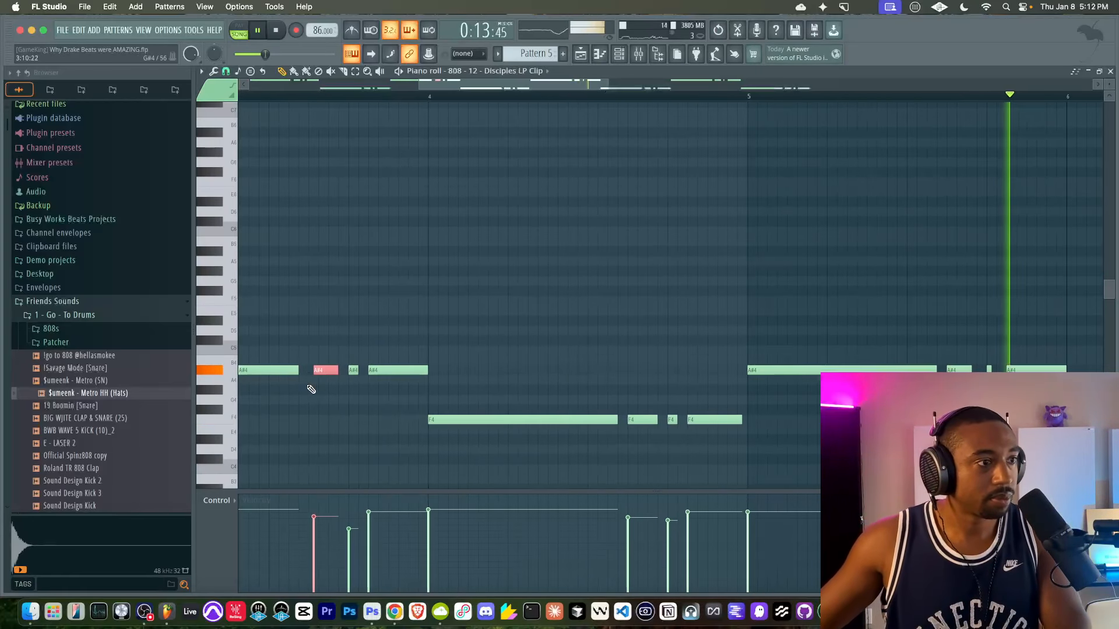
left_click(271, 132)
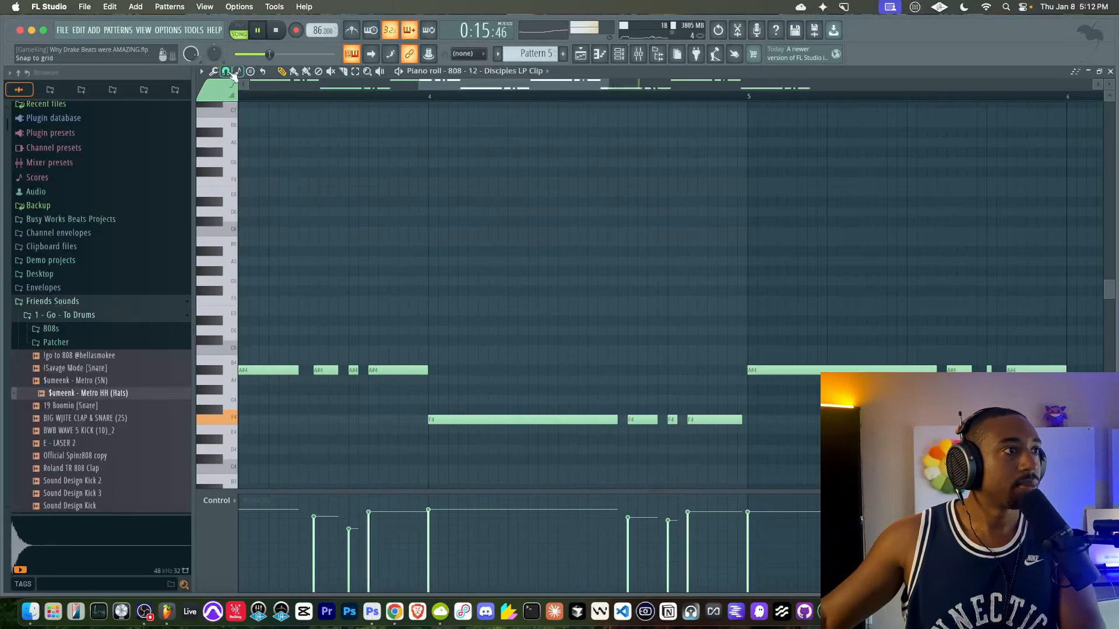
left_click(227, 71)
left_click(246, 172)
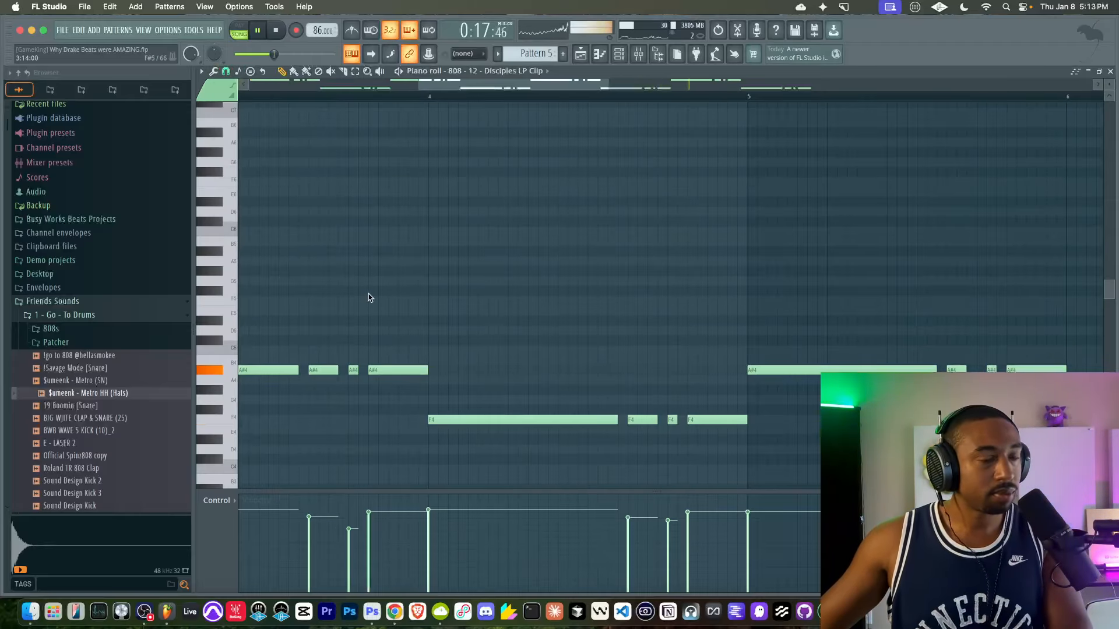
scroll(370, 299, "down", 4, "ctrl")
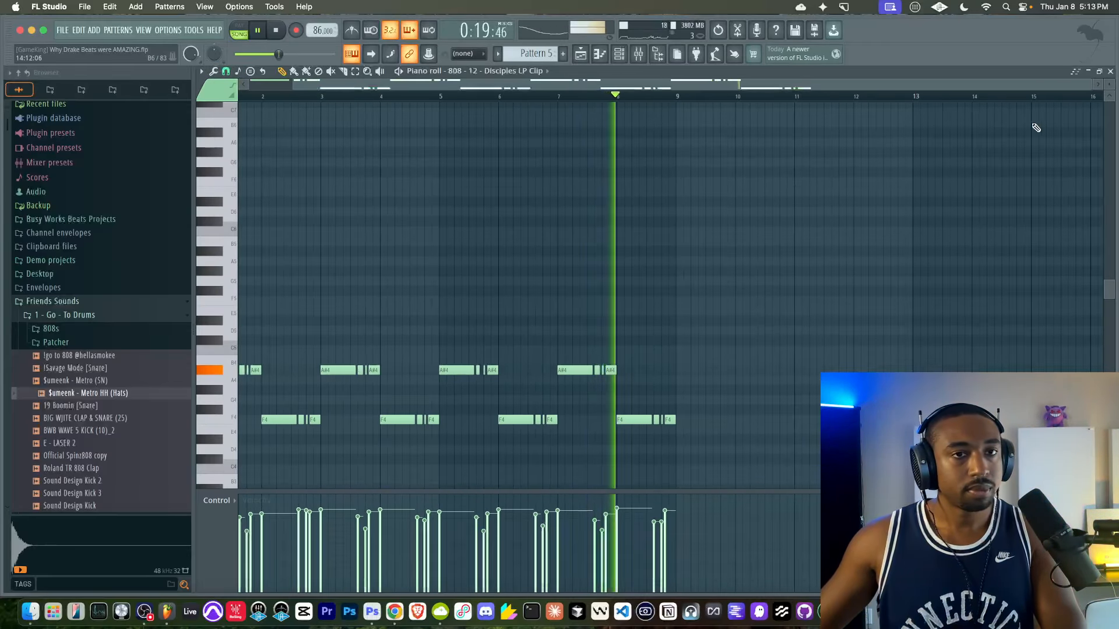
Return to the playlist and save the project with the tightened 808 notes.
key("F5")
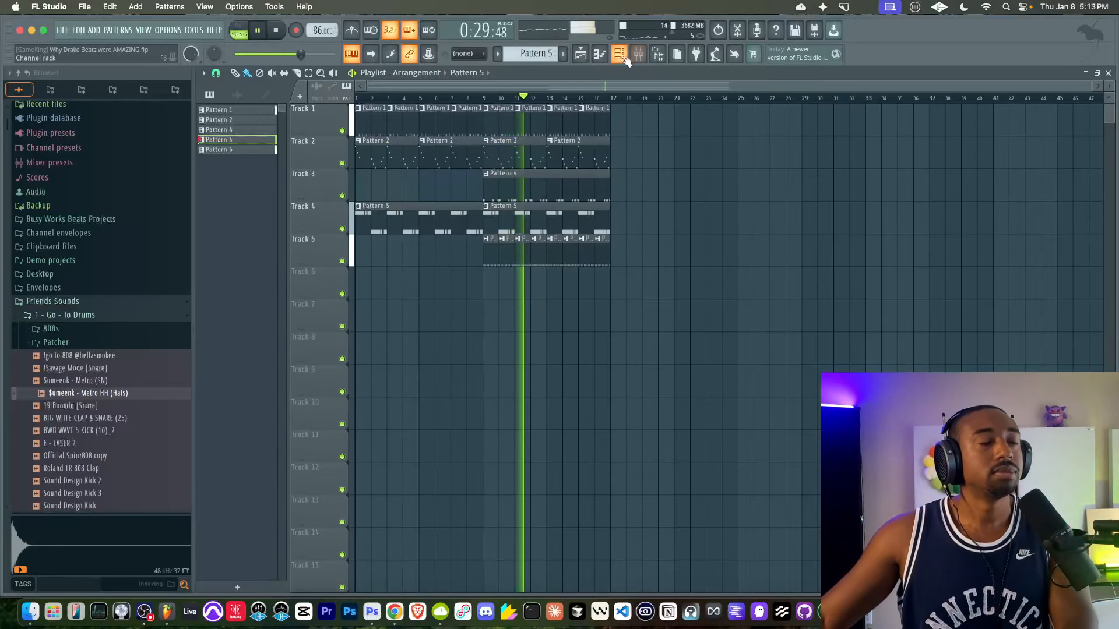
key("super+s")
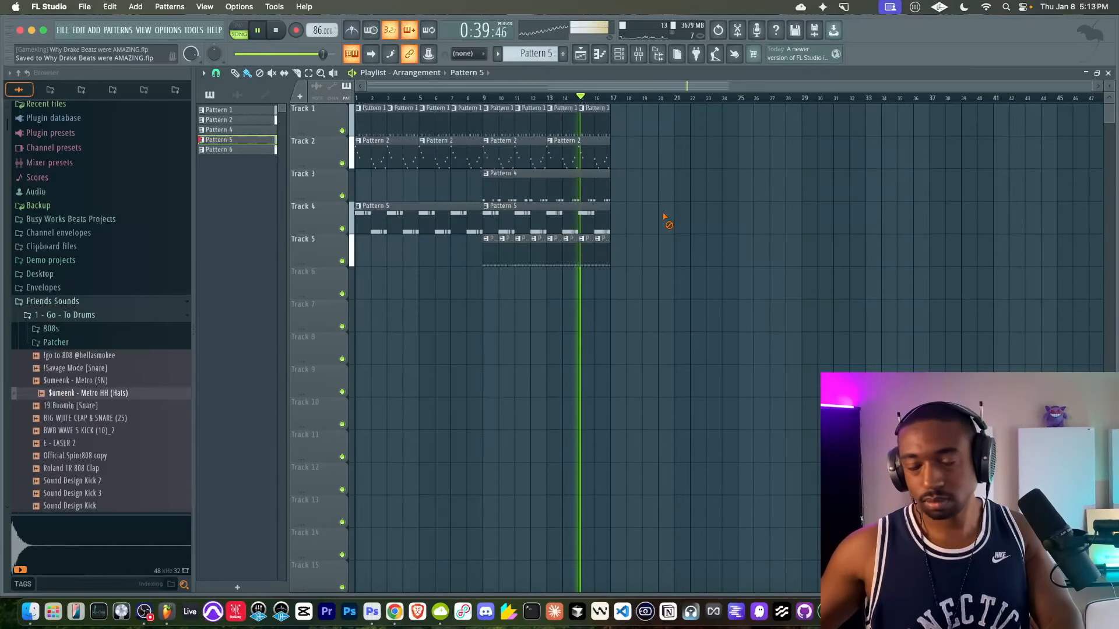
left_click(620, 54)
left_click(639, 54)
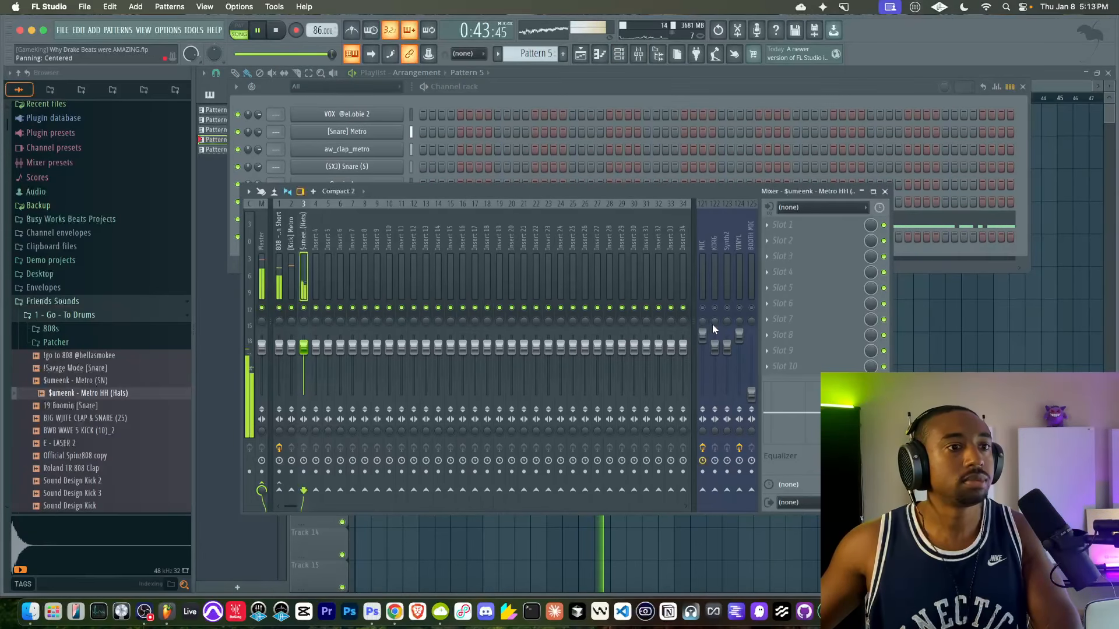
key("F12")
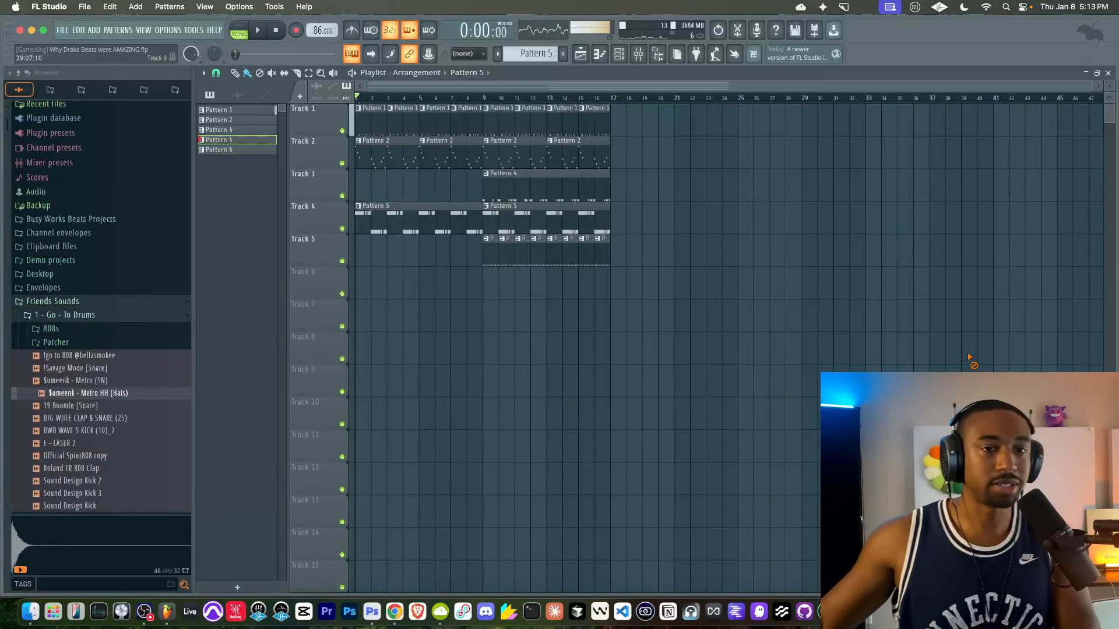